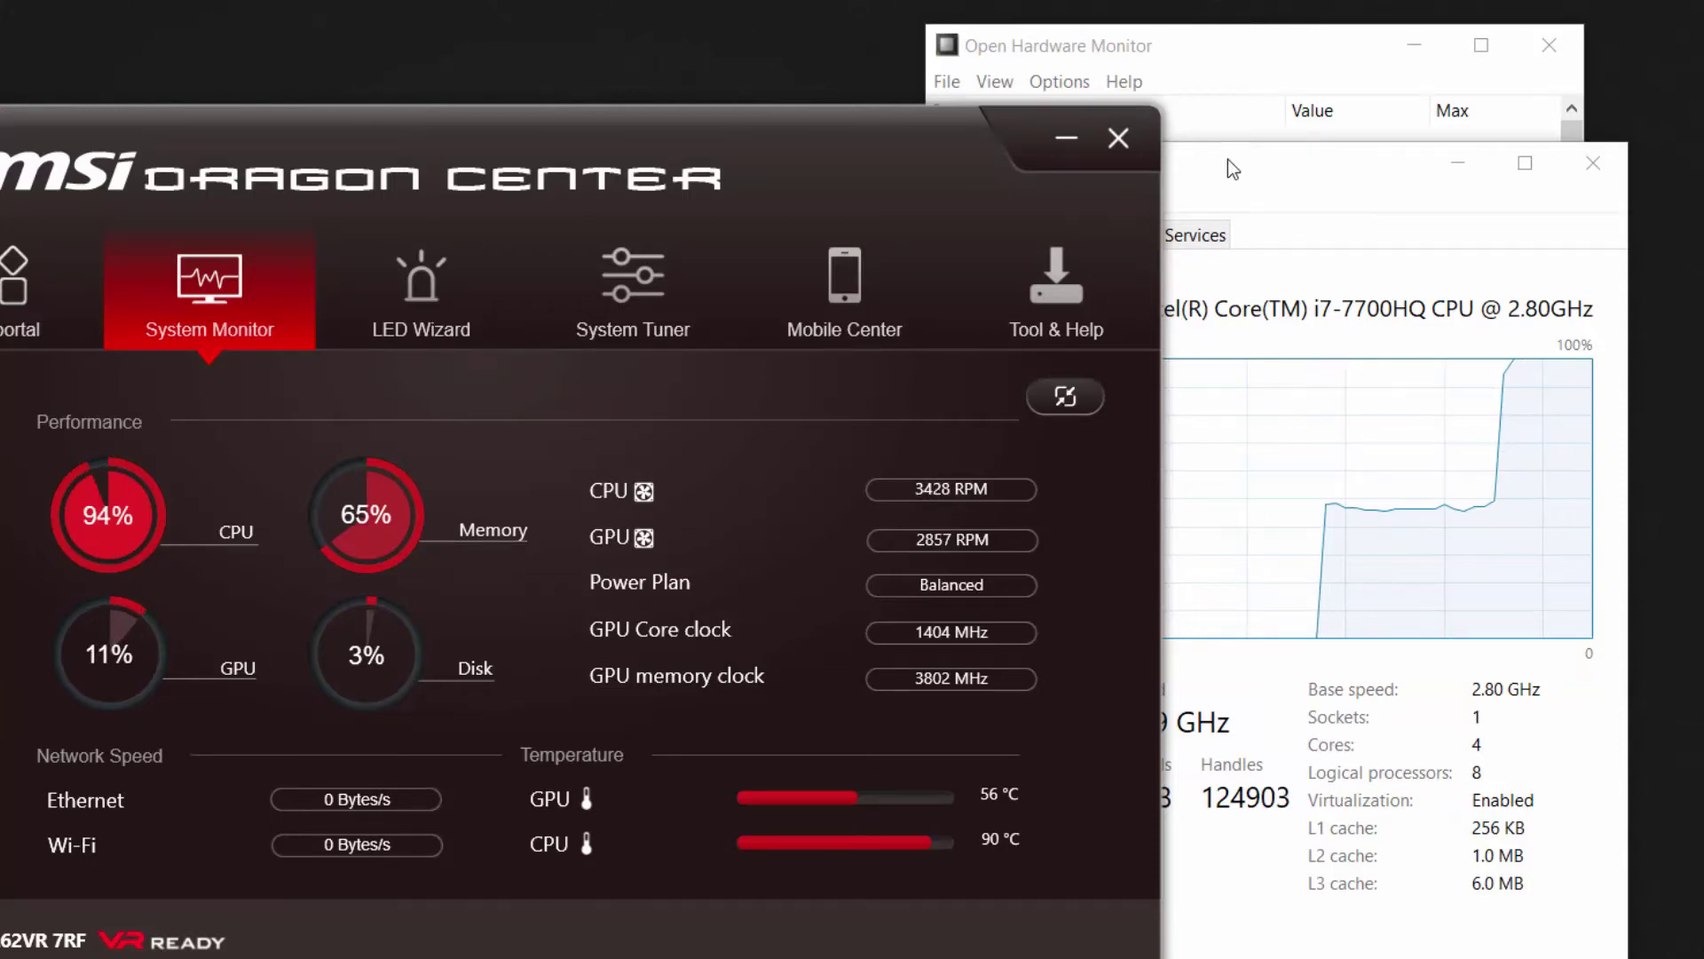
Bring Open Hardware Monitor's sensor readings in front of Dragon Center and scroll through them.
left_click(1249, 51)
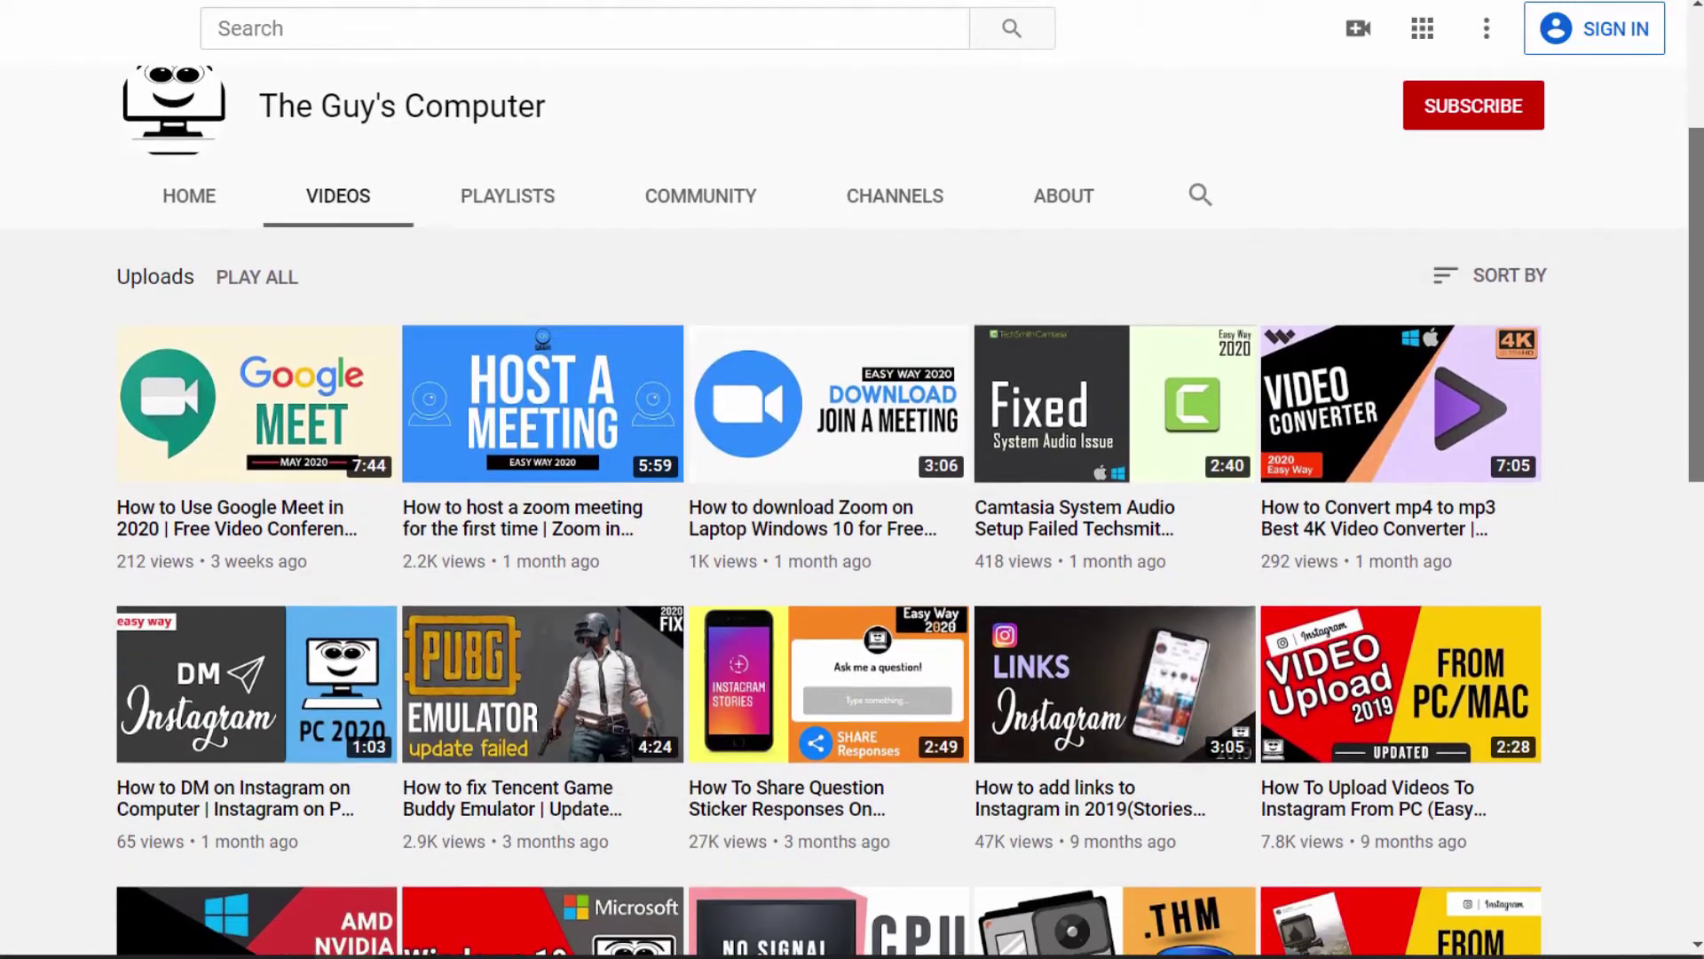
scroll(852, 485, "down", 3)
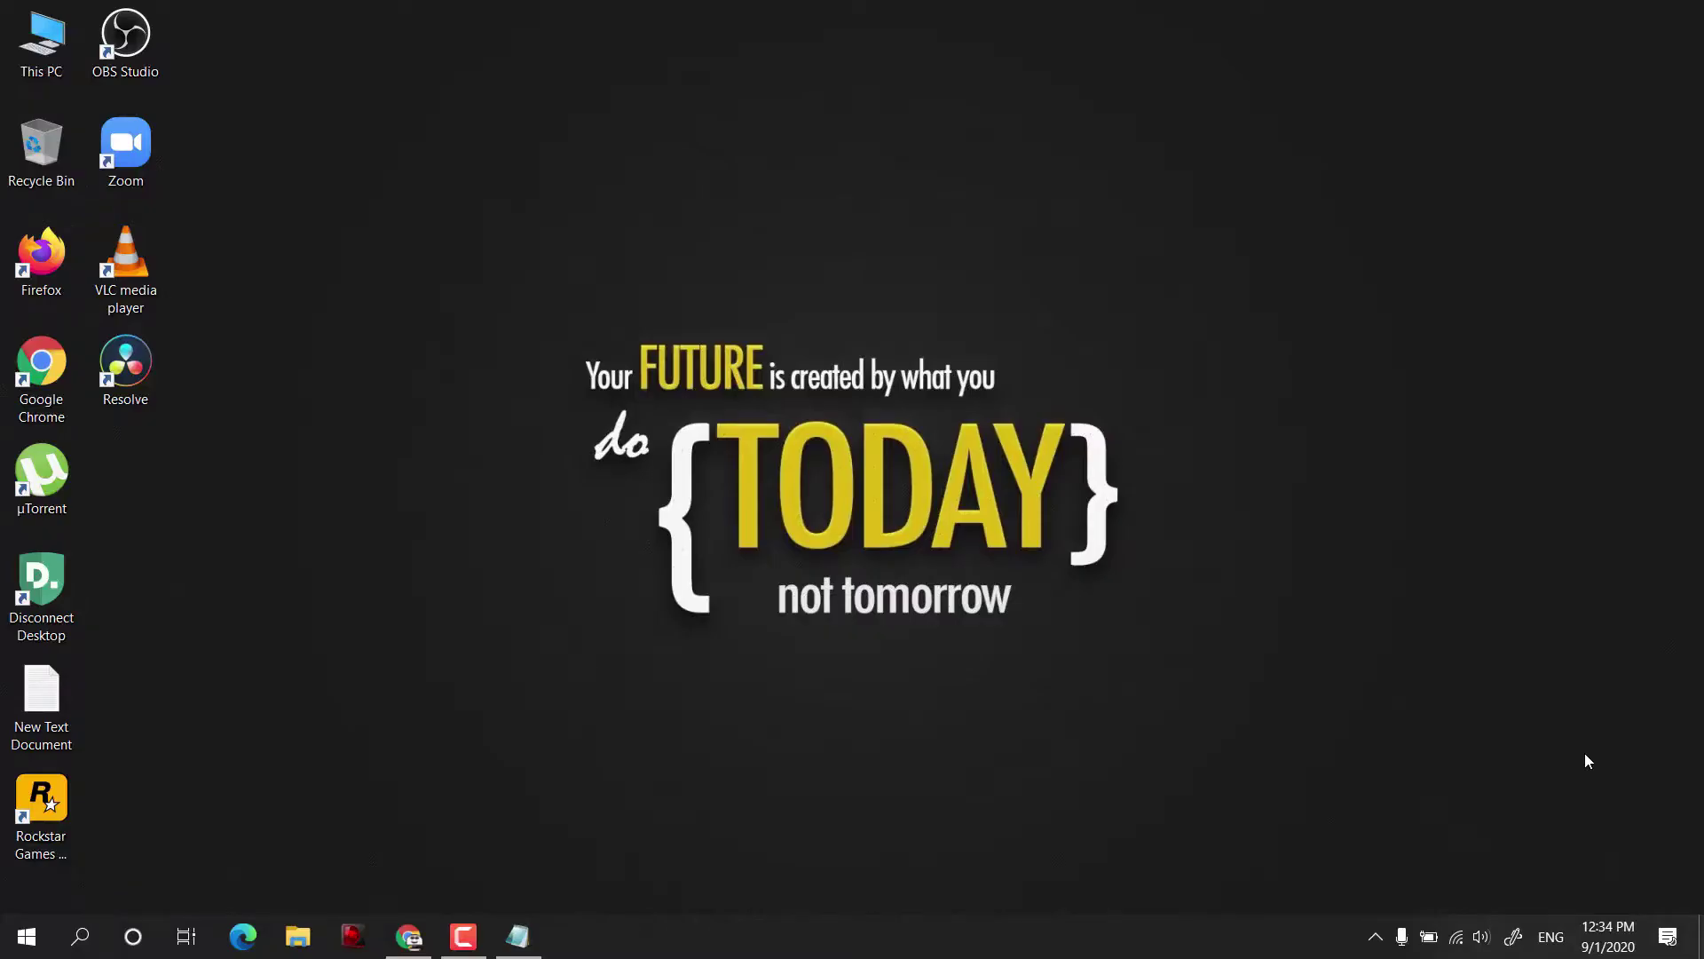
In Chrome, go to the Open Hardware Monitor site and open its 0.9.5 download page.
left_click(410, 934)
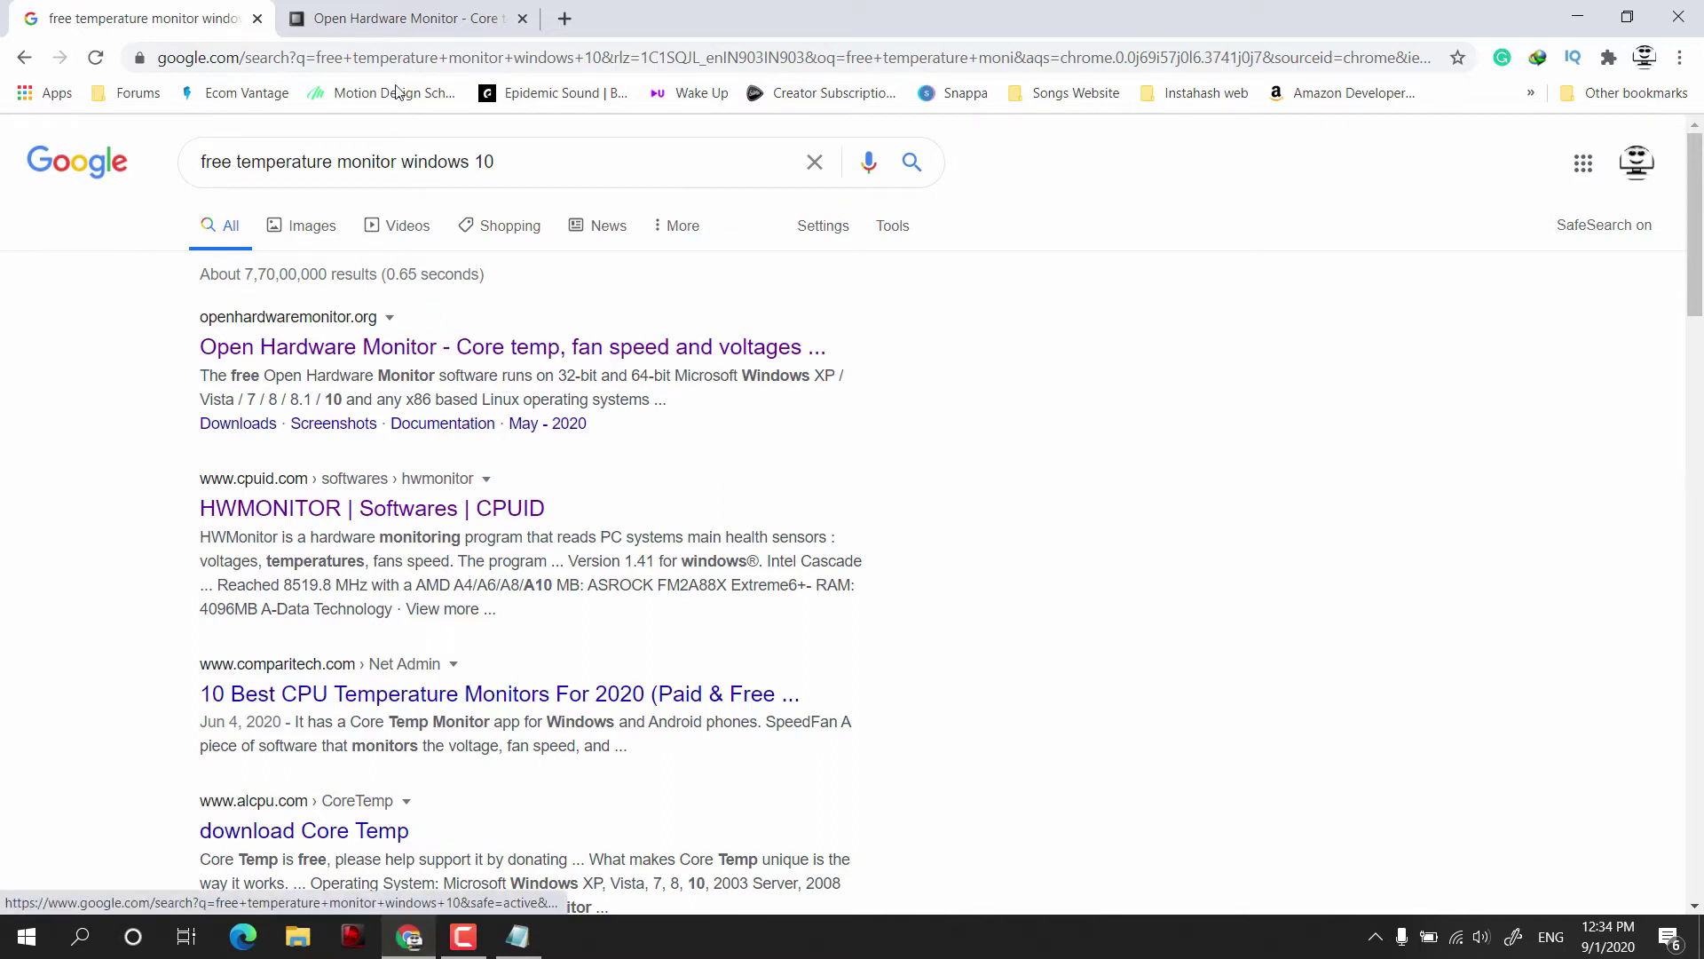
left_click(395, 26)
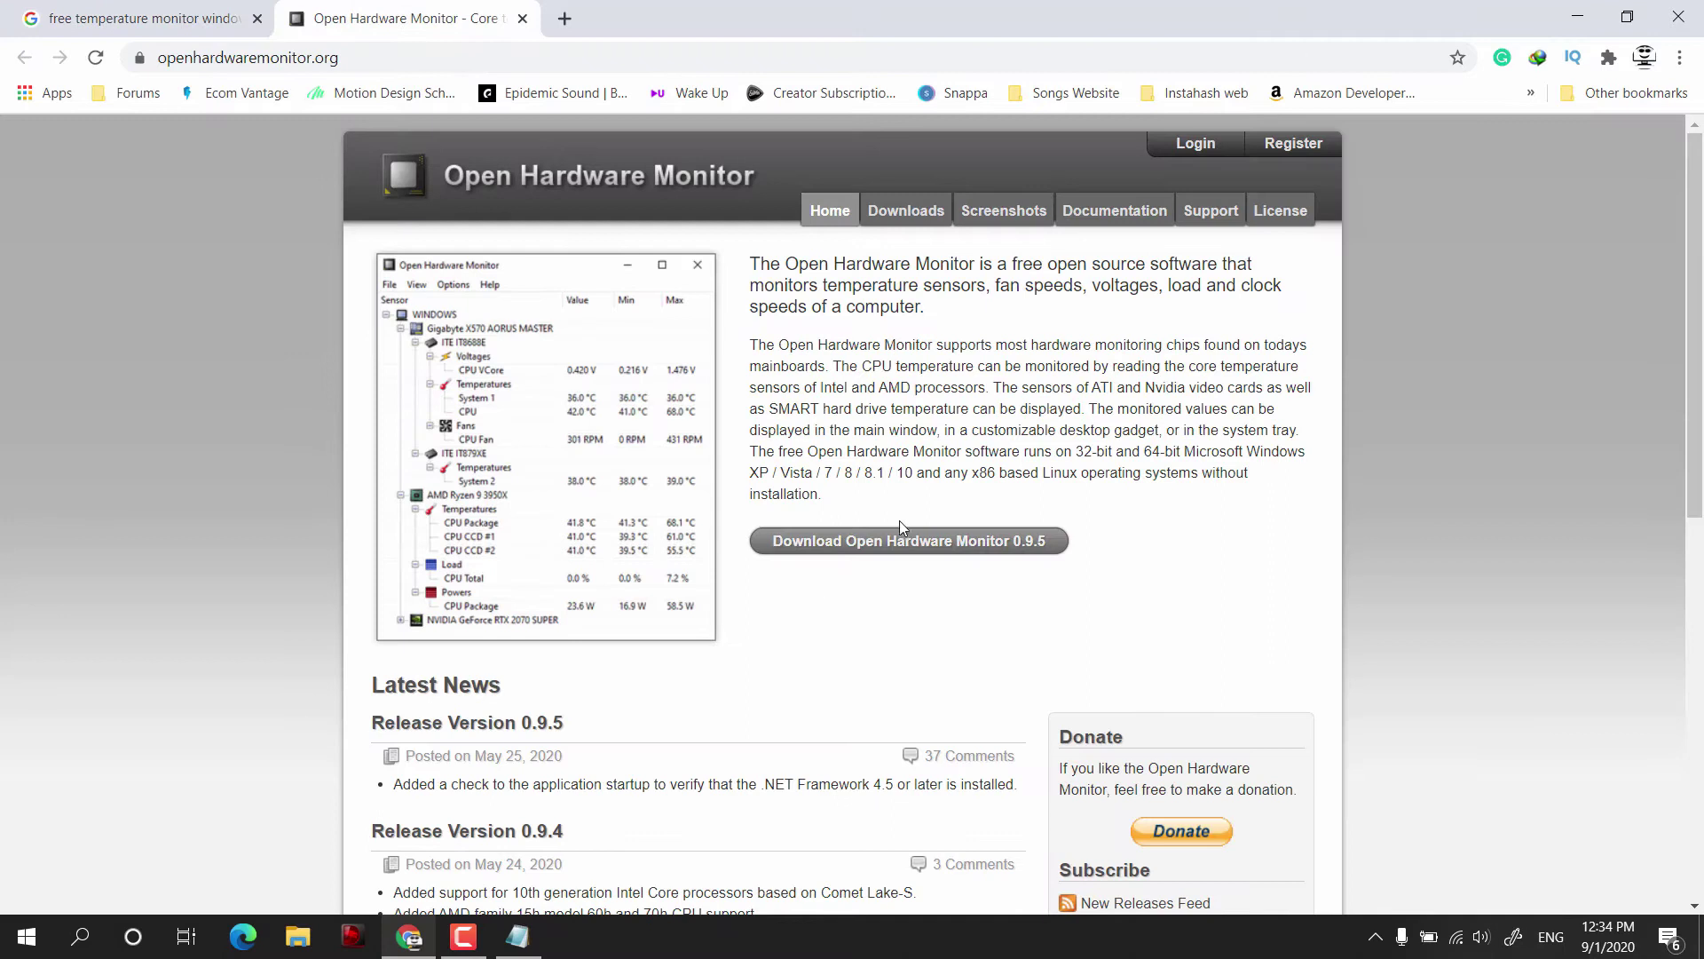
left_click(900, 543)
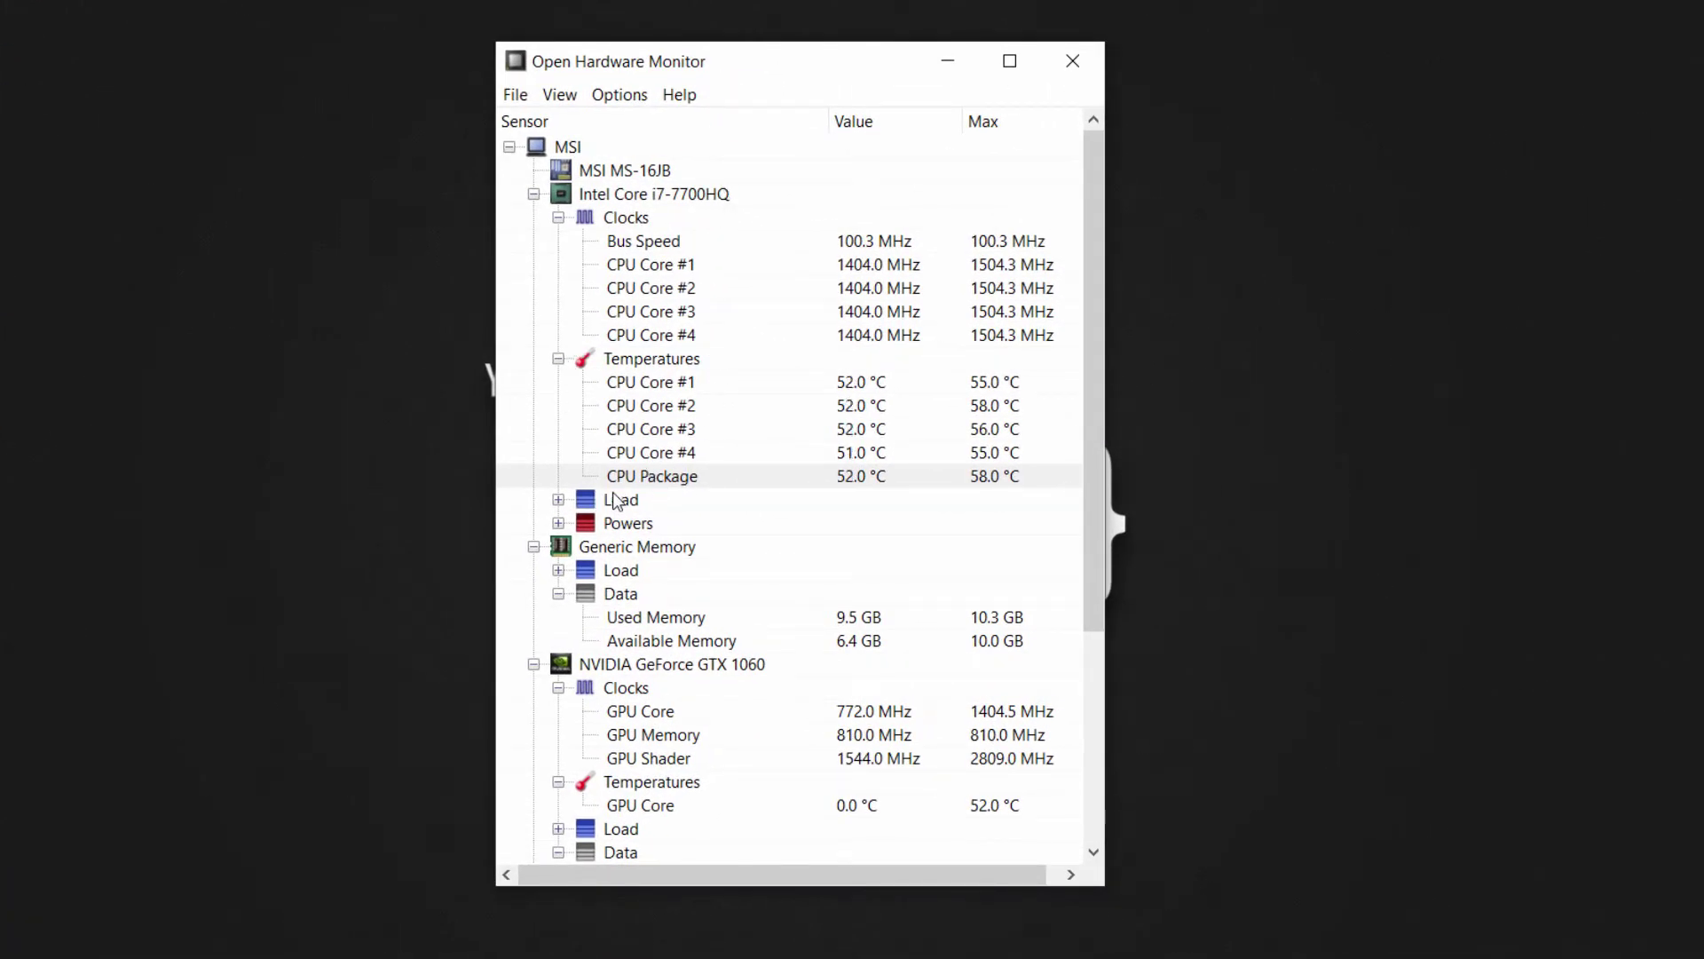
Check CPU Package and GTX 1060 GPU Core temperatures with CPU clocks collapsed, then switch to Dragon Center.
left_click(776, 483)
left_click(761, 523)
left_click(558, 219)
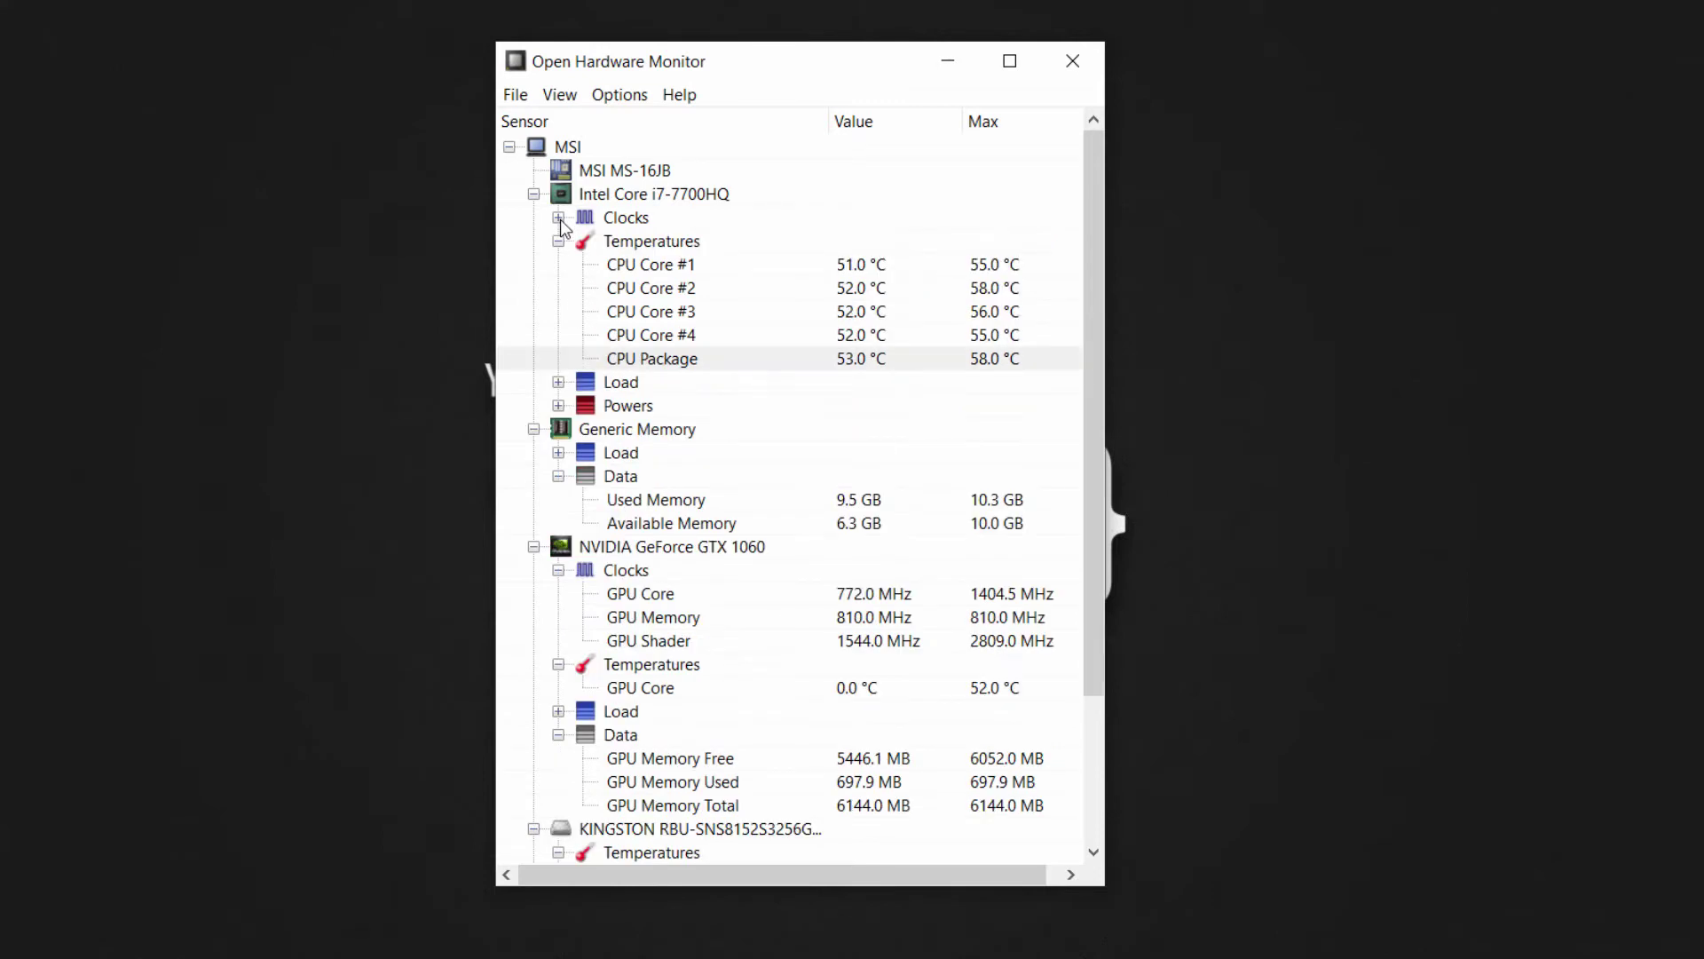
left_click(669, 550)
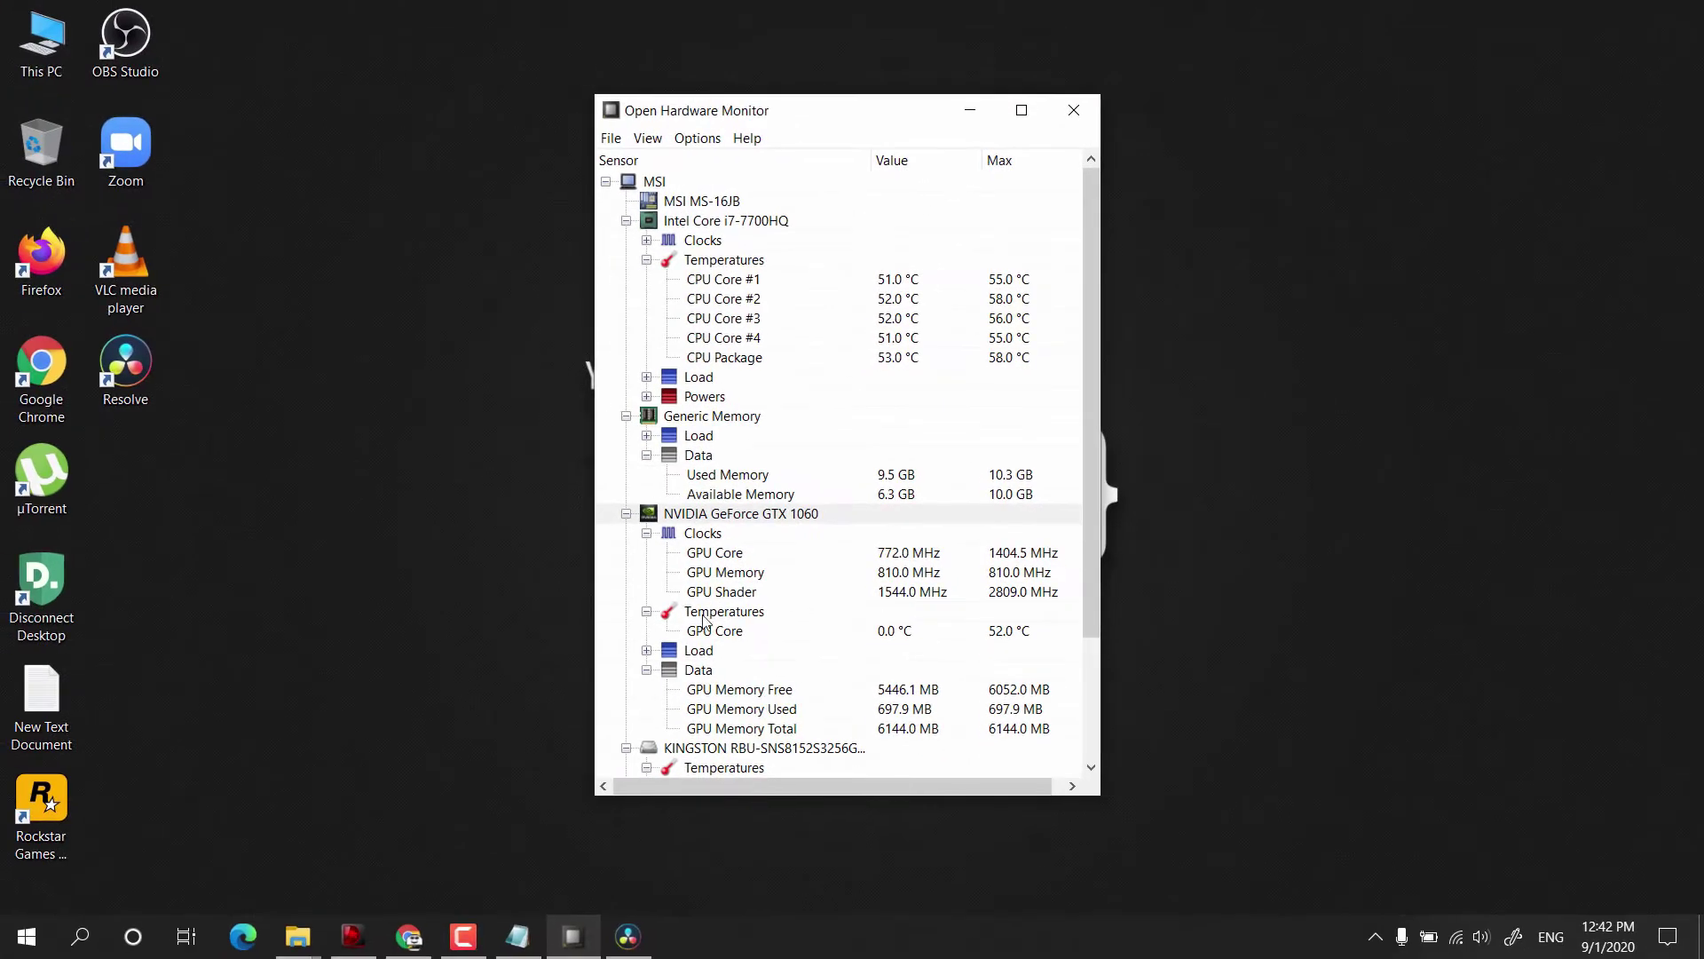
left_click(688, 652)
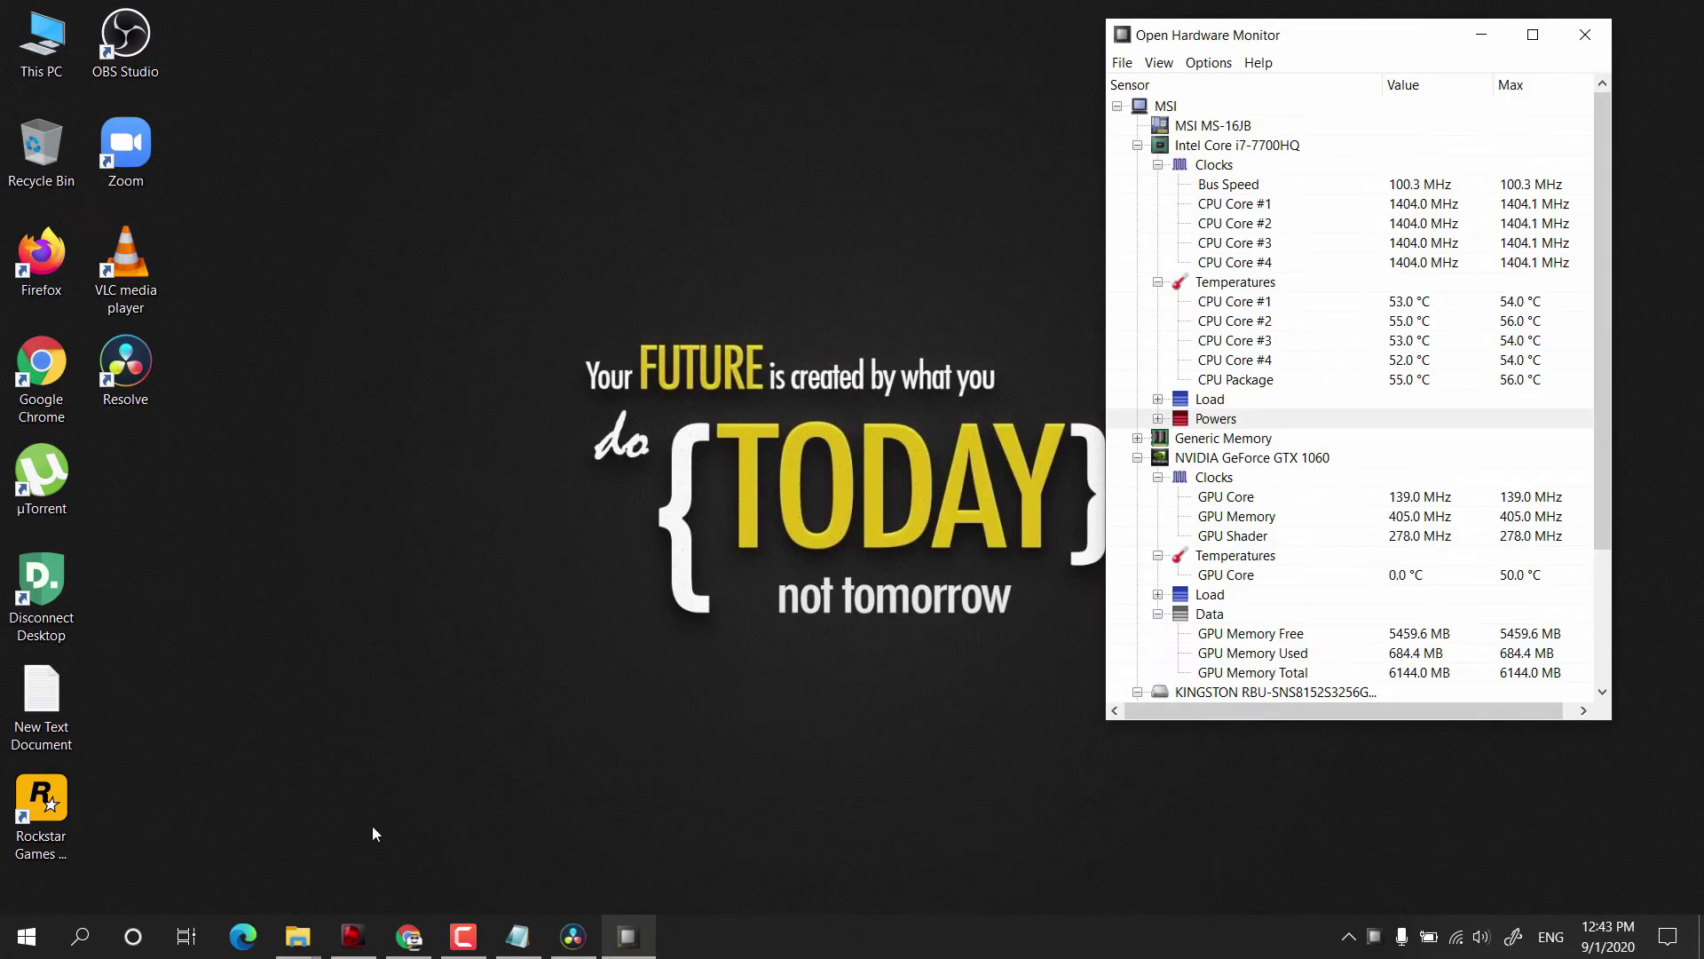
left_click(353, 935)
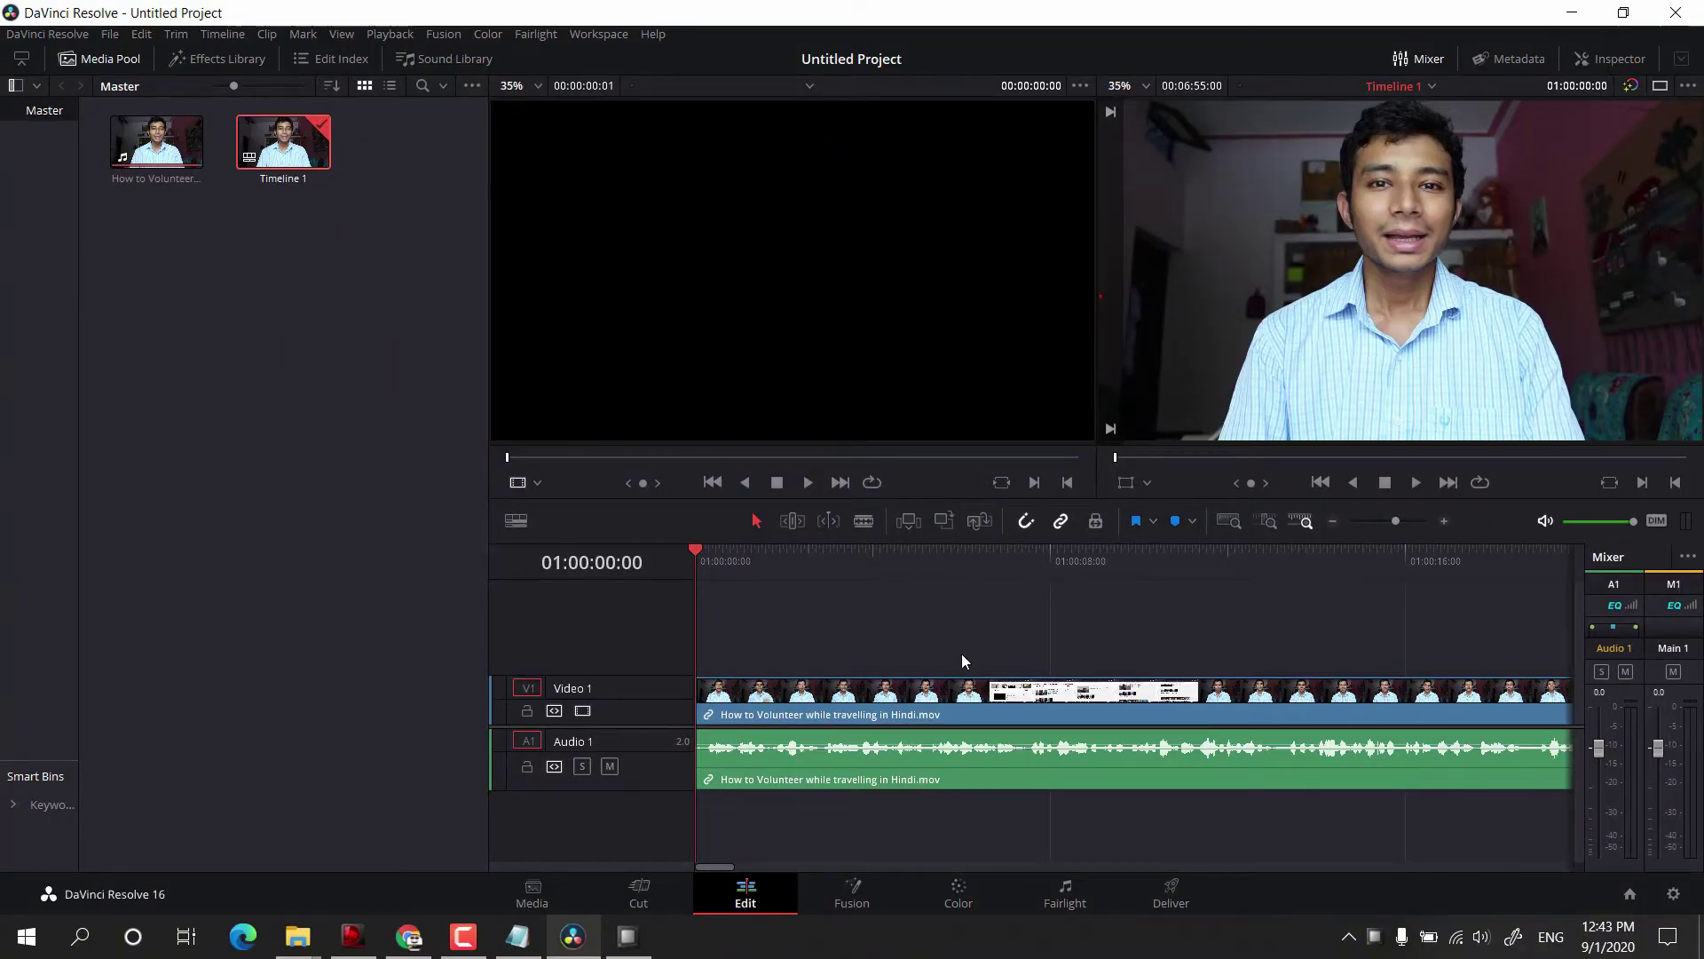
Add Timeline 1 to the render queue on the Deliver page and minimize Resolve.
left_click(1170, 892)
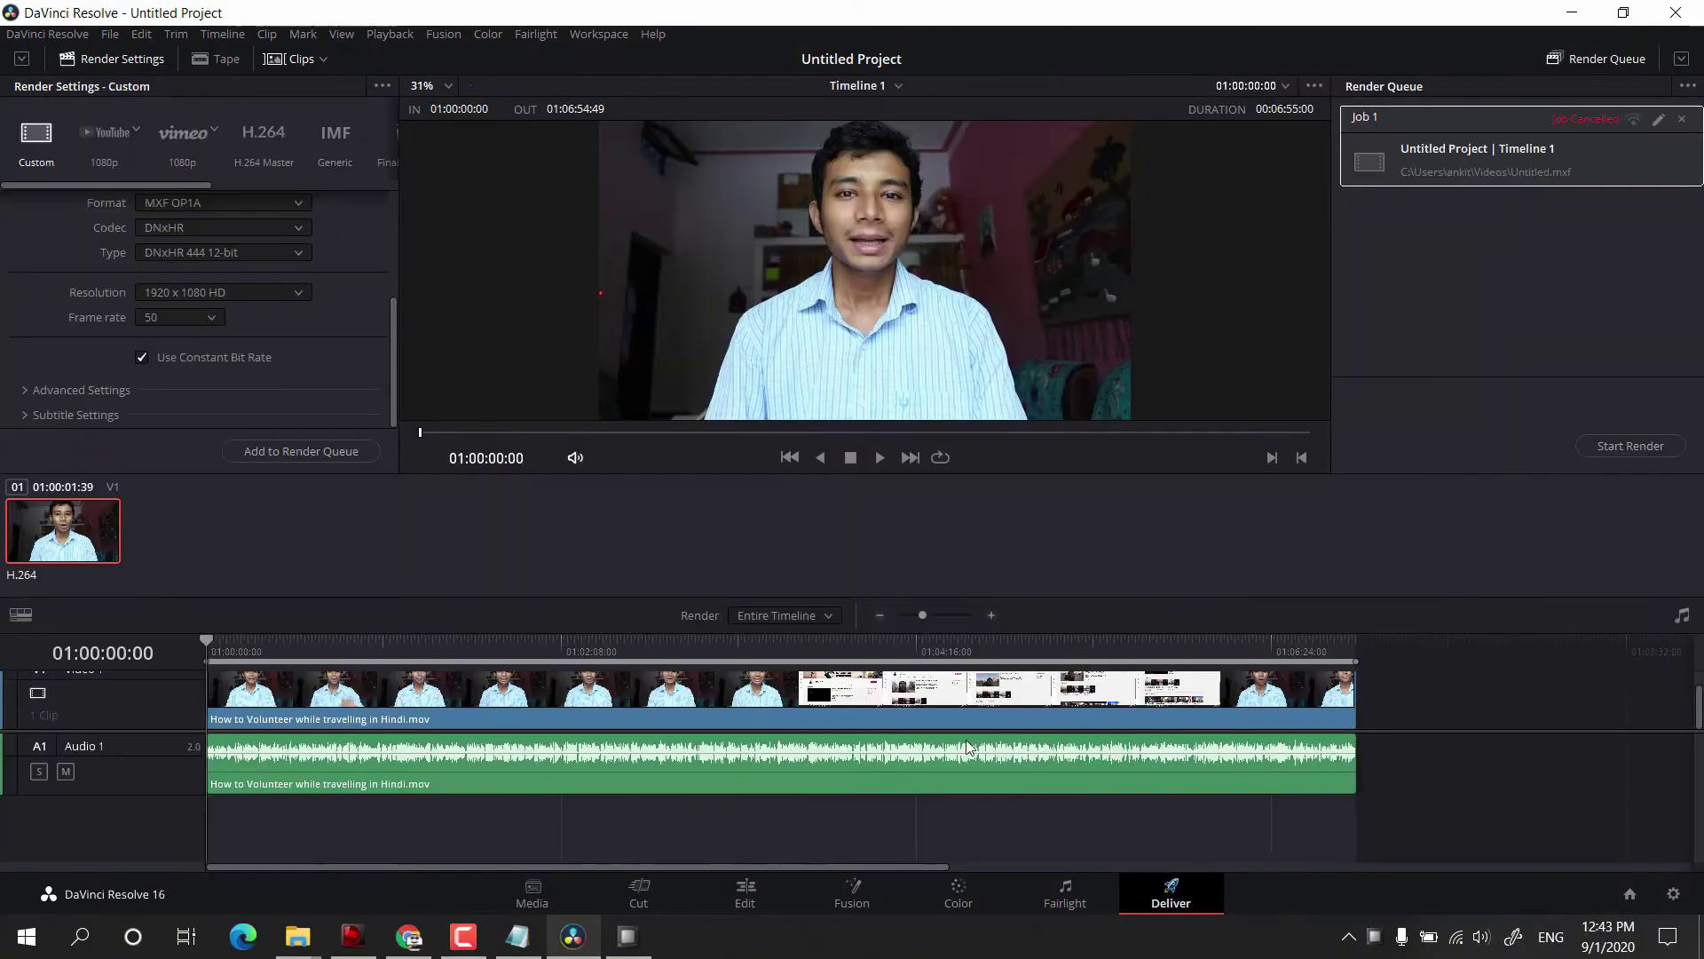
left_click(314, 446)
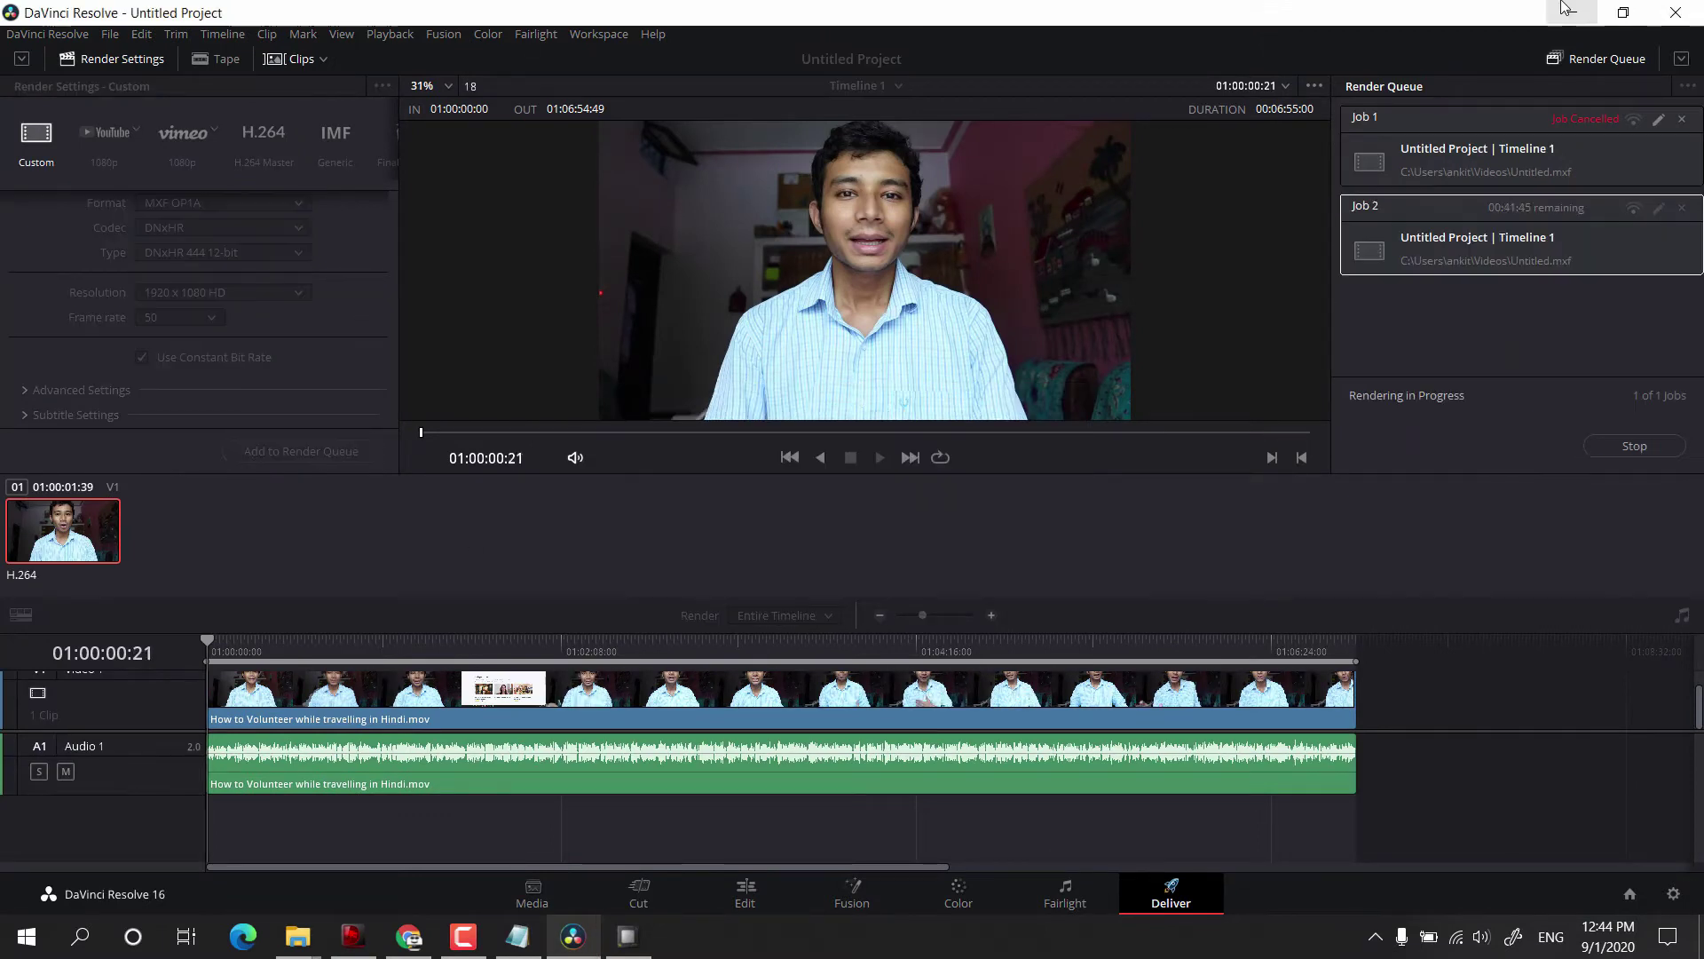
left_click(1568, 11)
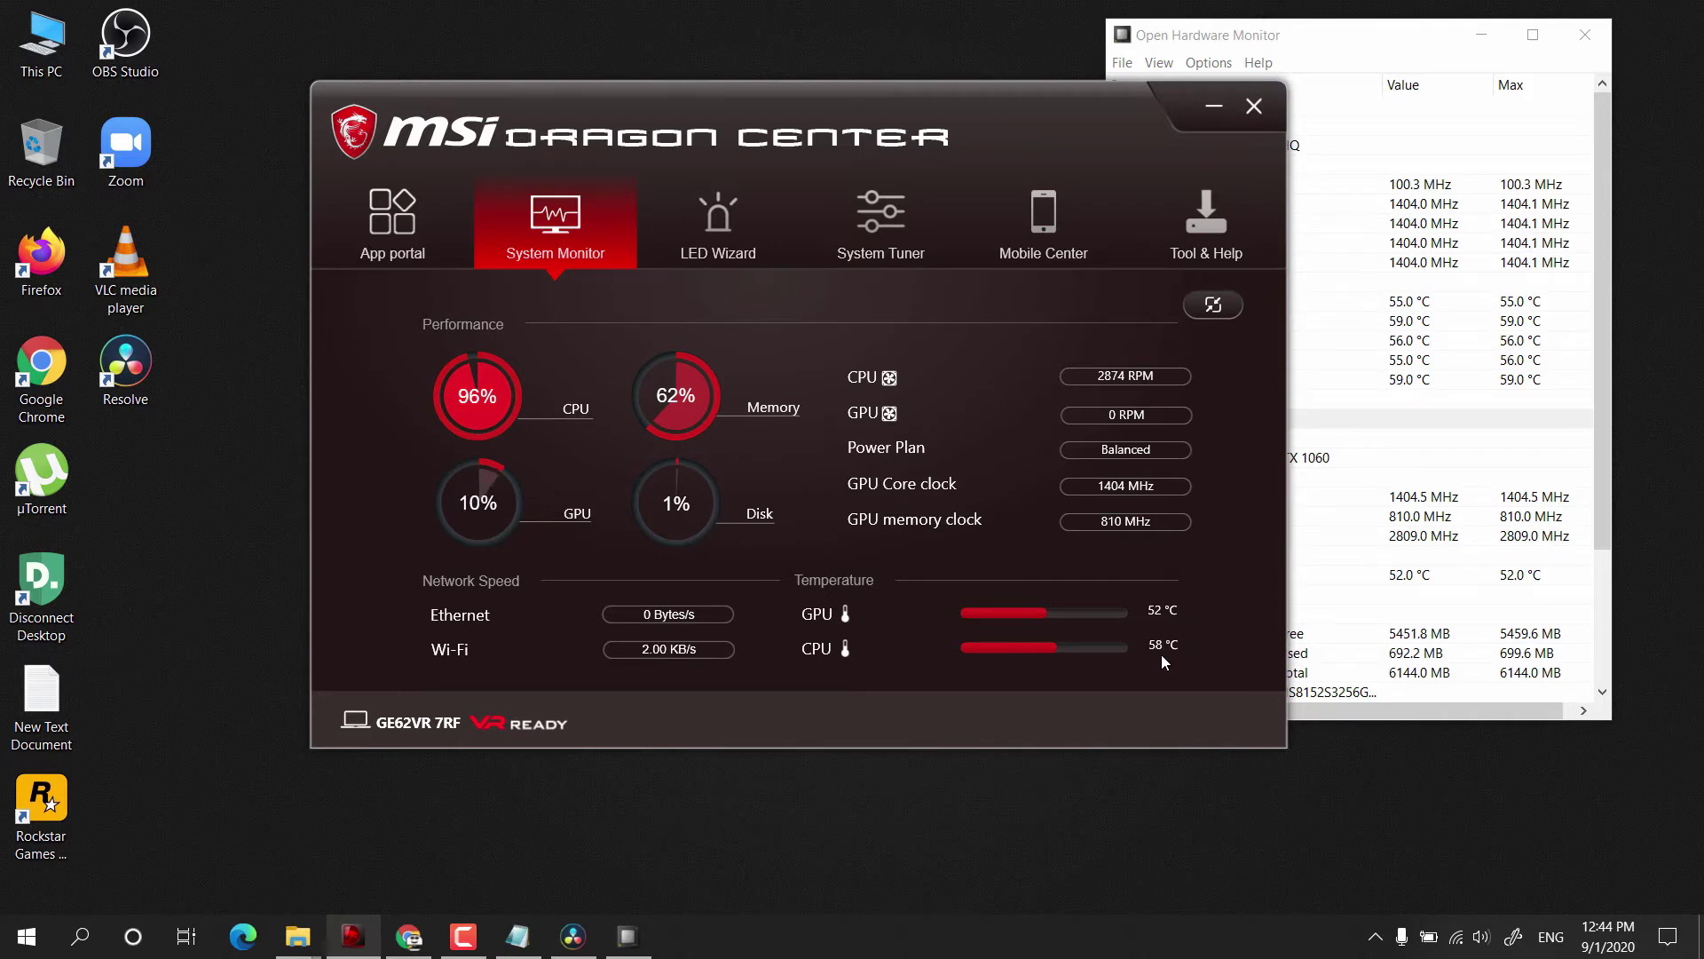
Open Task Manager's CPU view and look at Dragon Center's System Tuner section.
key("ctrl+shift+Escape")
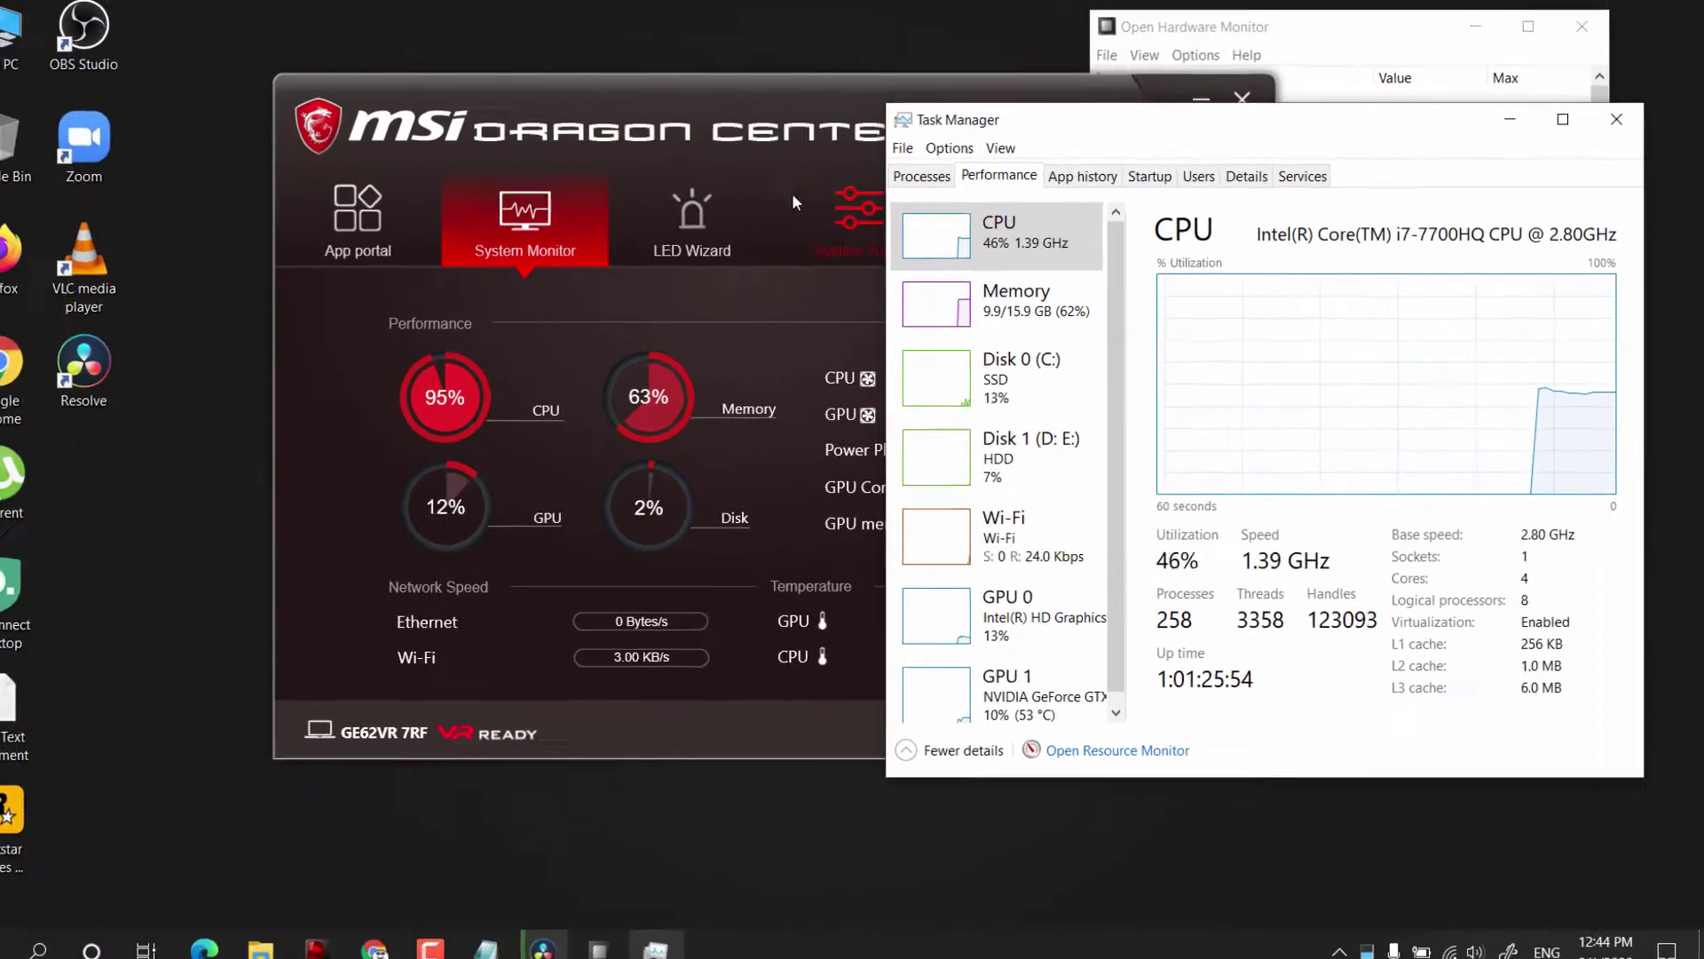
left_click(451, 200)
left_click(879, 227)
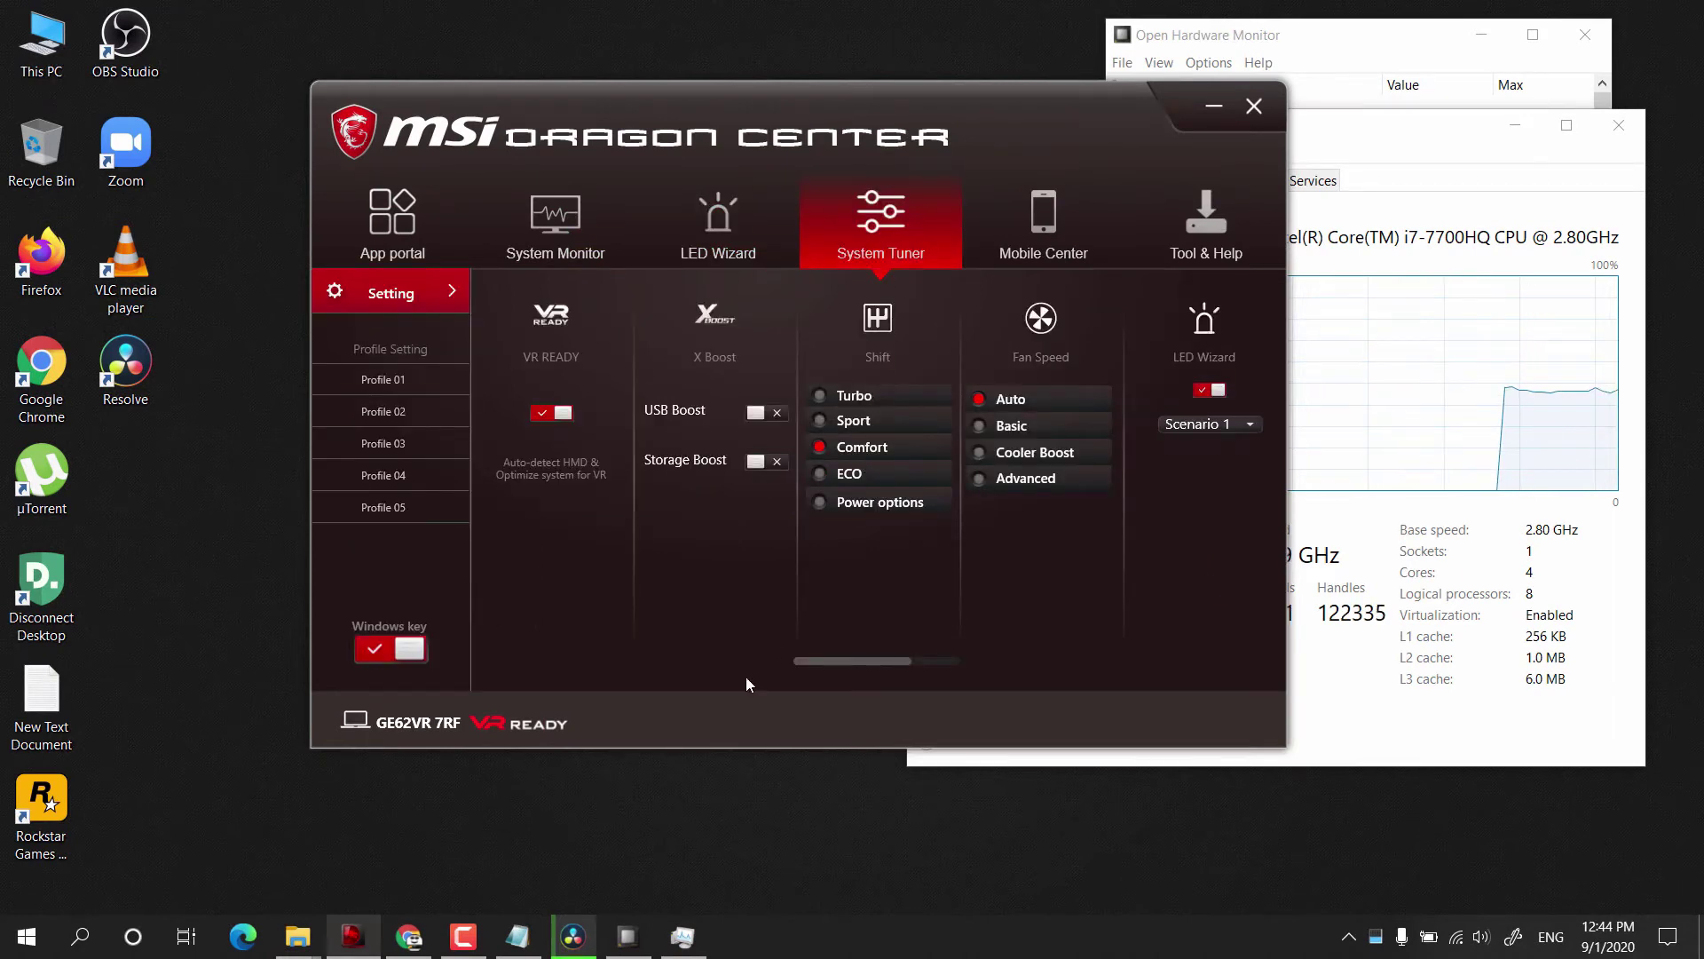
key("alt+Tab")
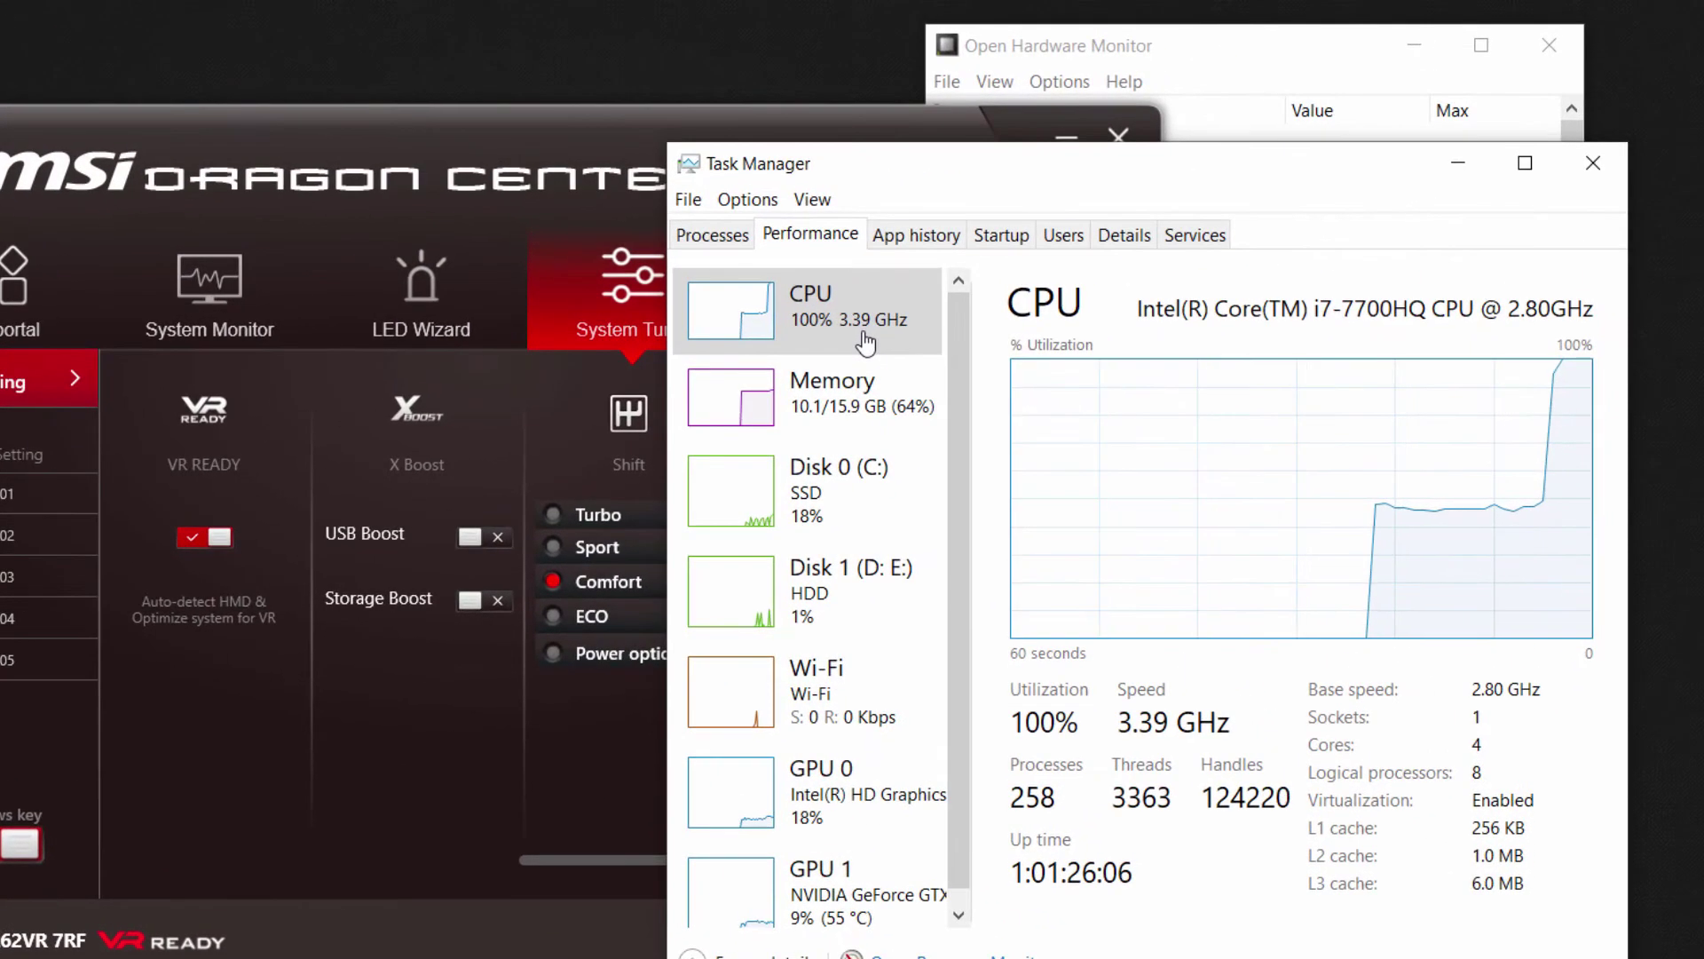
Compare Dragon Center's System Monitor (90 °C, 3409.7 MHz) with Open Hardware Monitor and Task Manager.
left_click(479, 188)
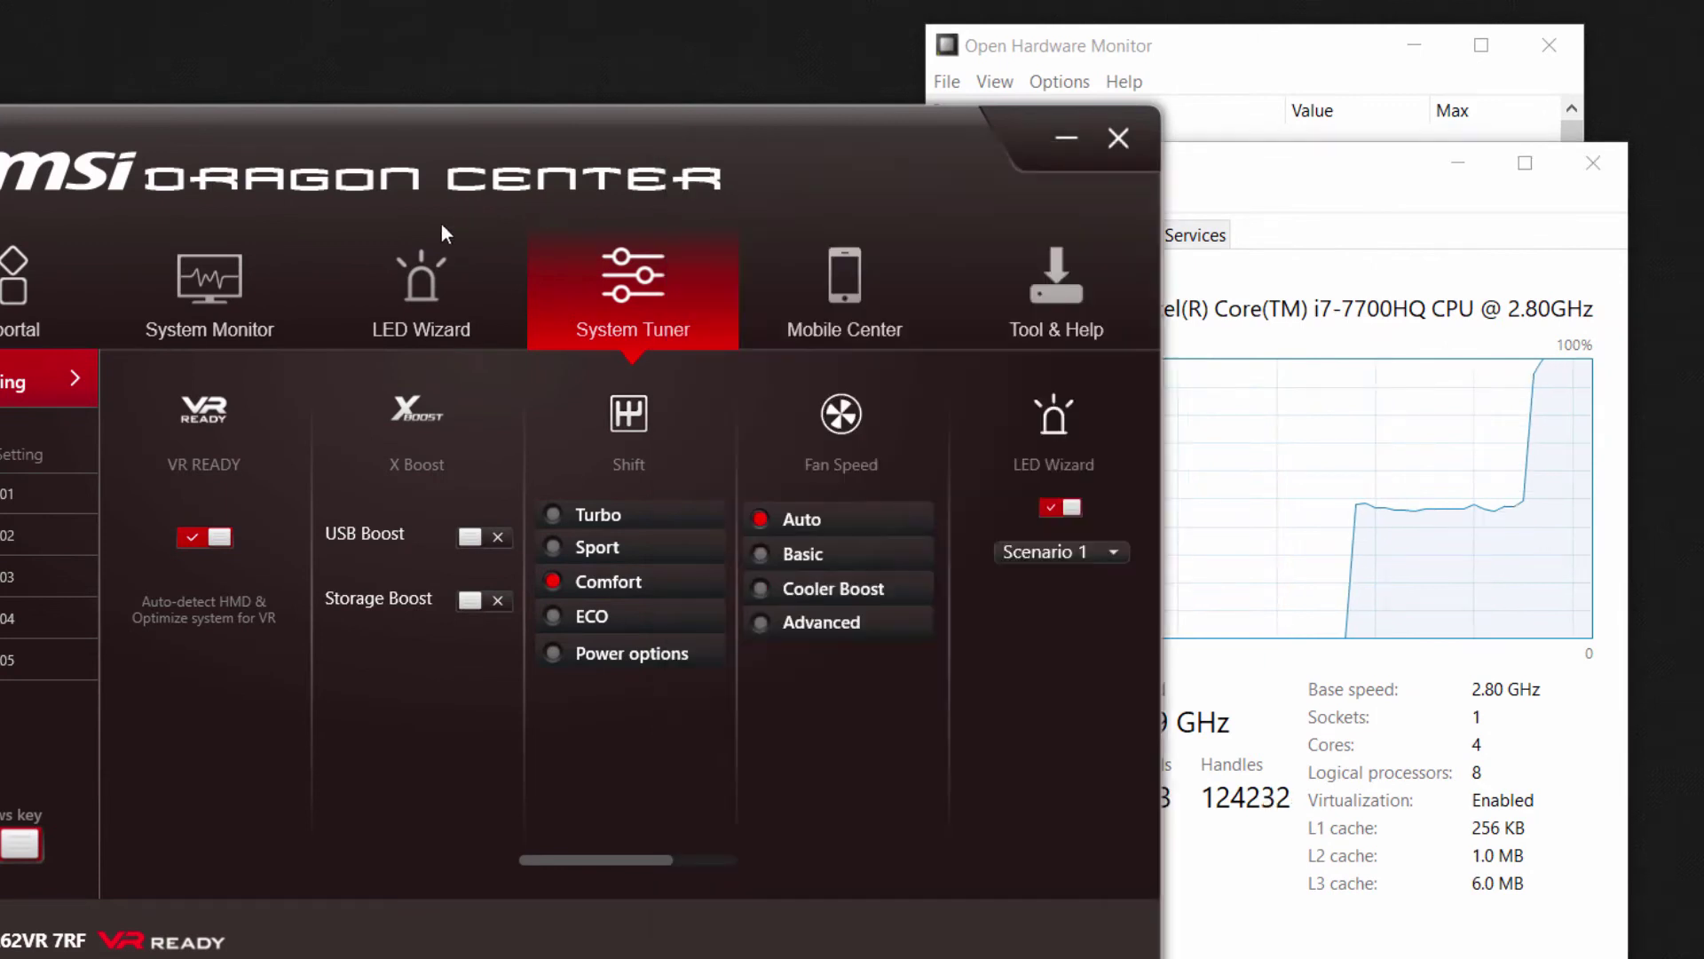
left_click(249, 273)
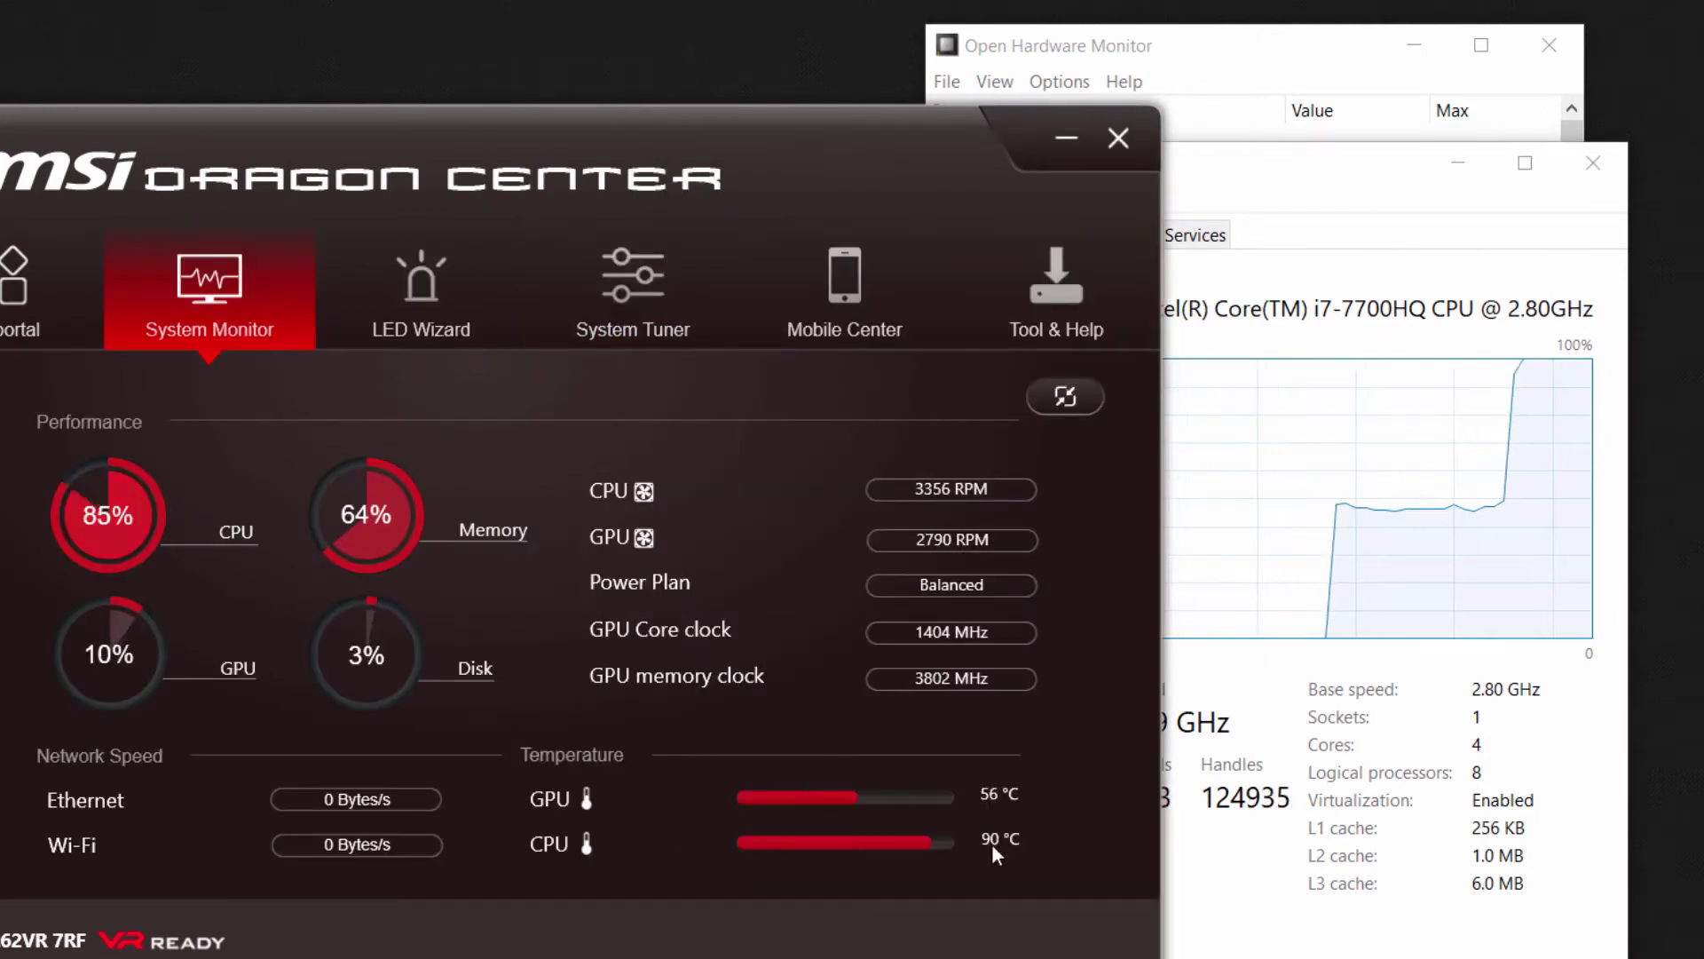
left_click(1250, 54)
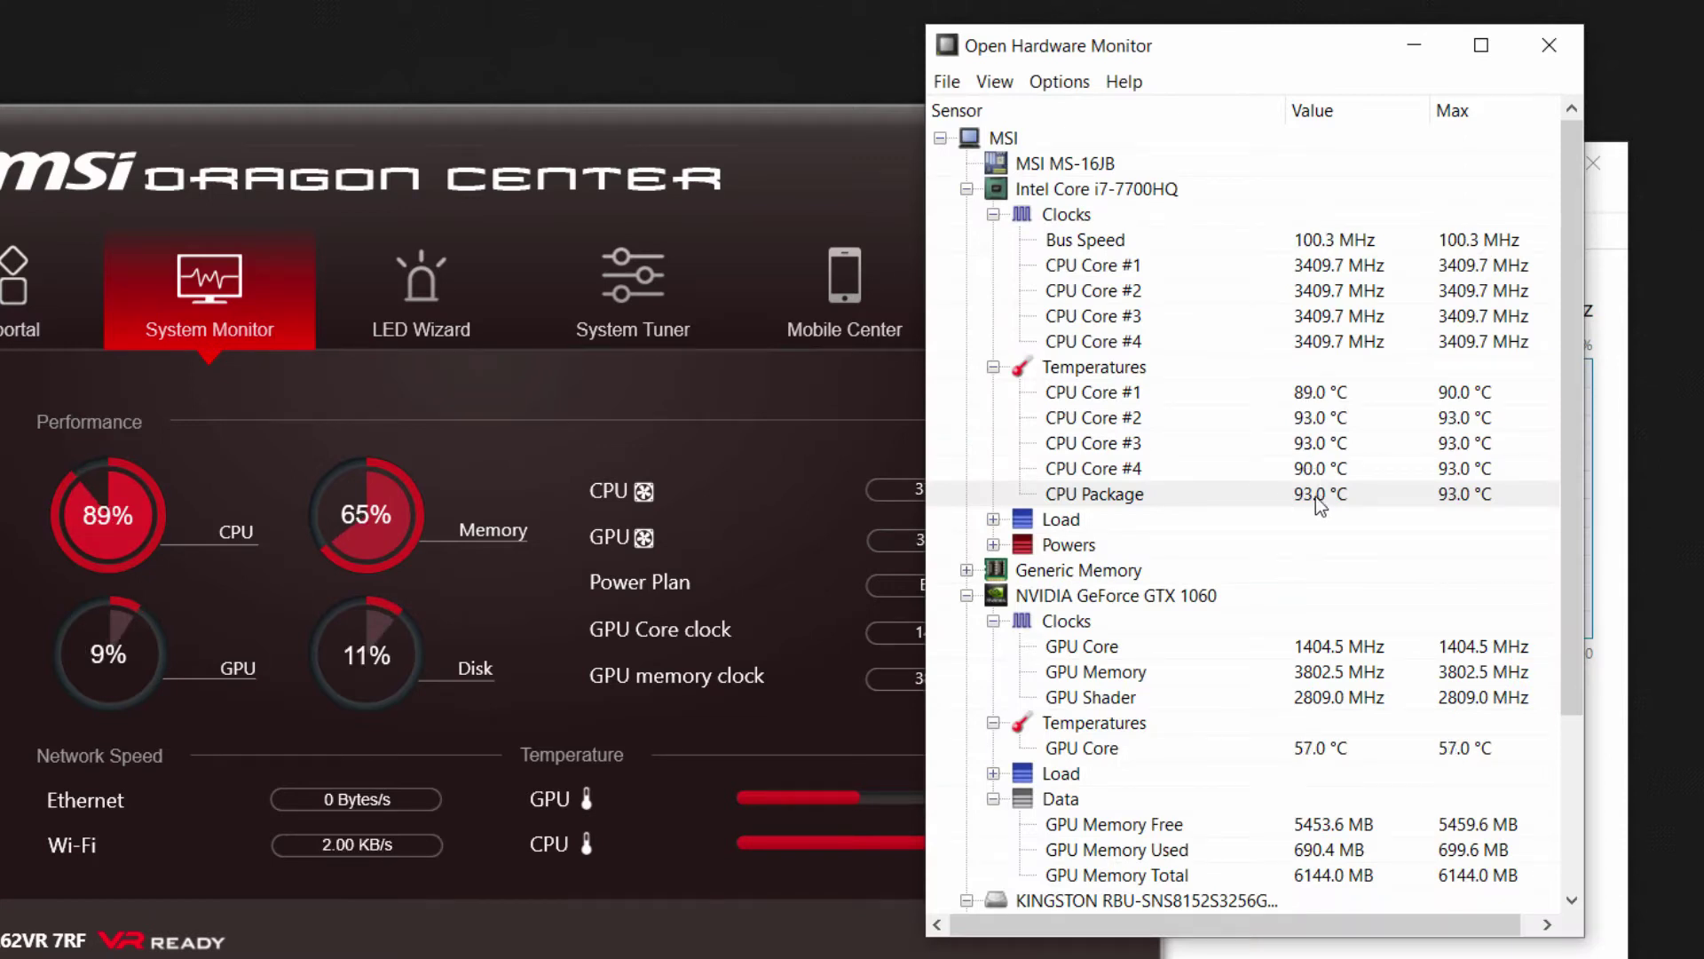
key("alt+Tab")
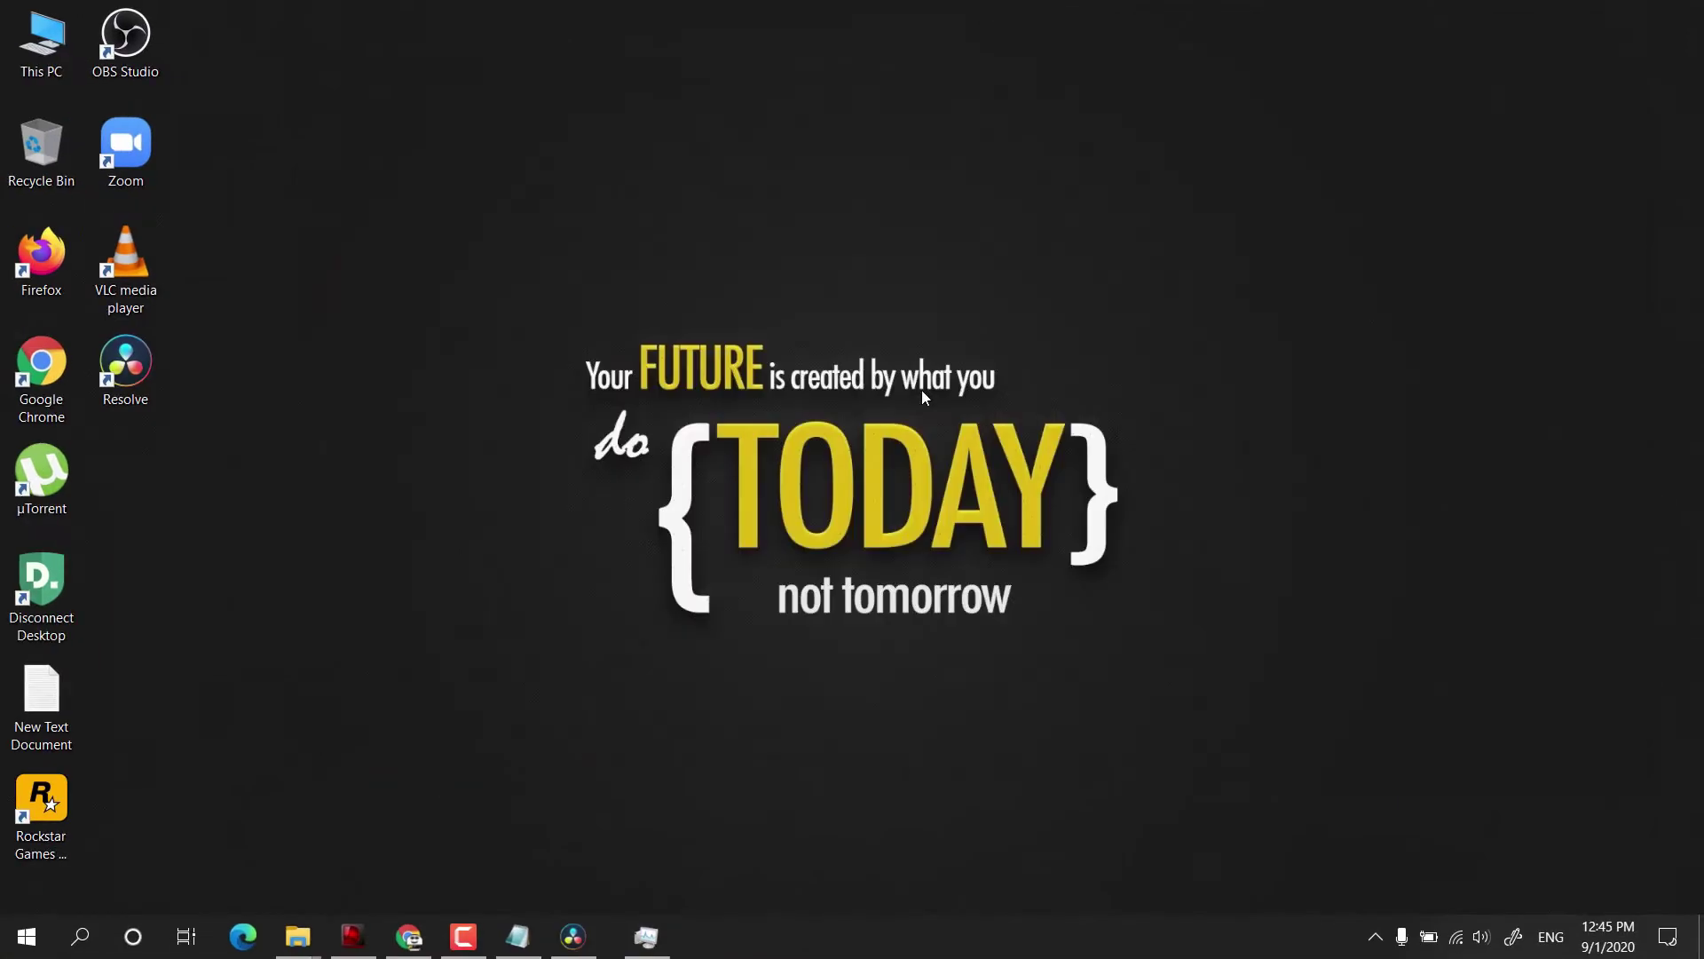
Search Windows for 'control' and open Control Panel.
left_click(80, 935)
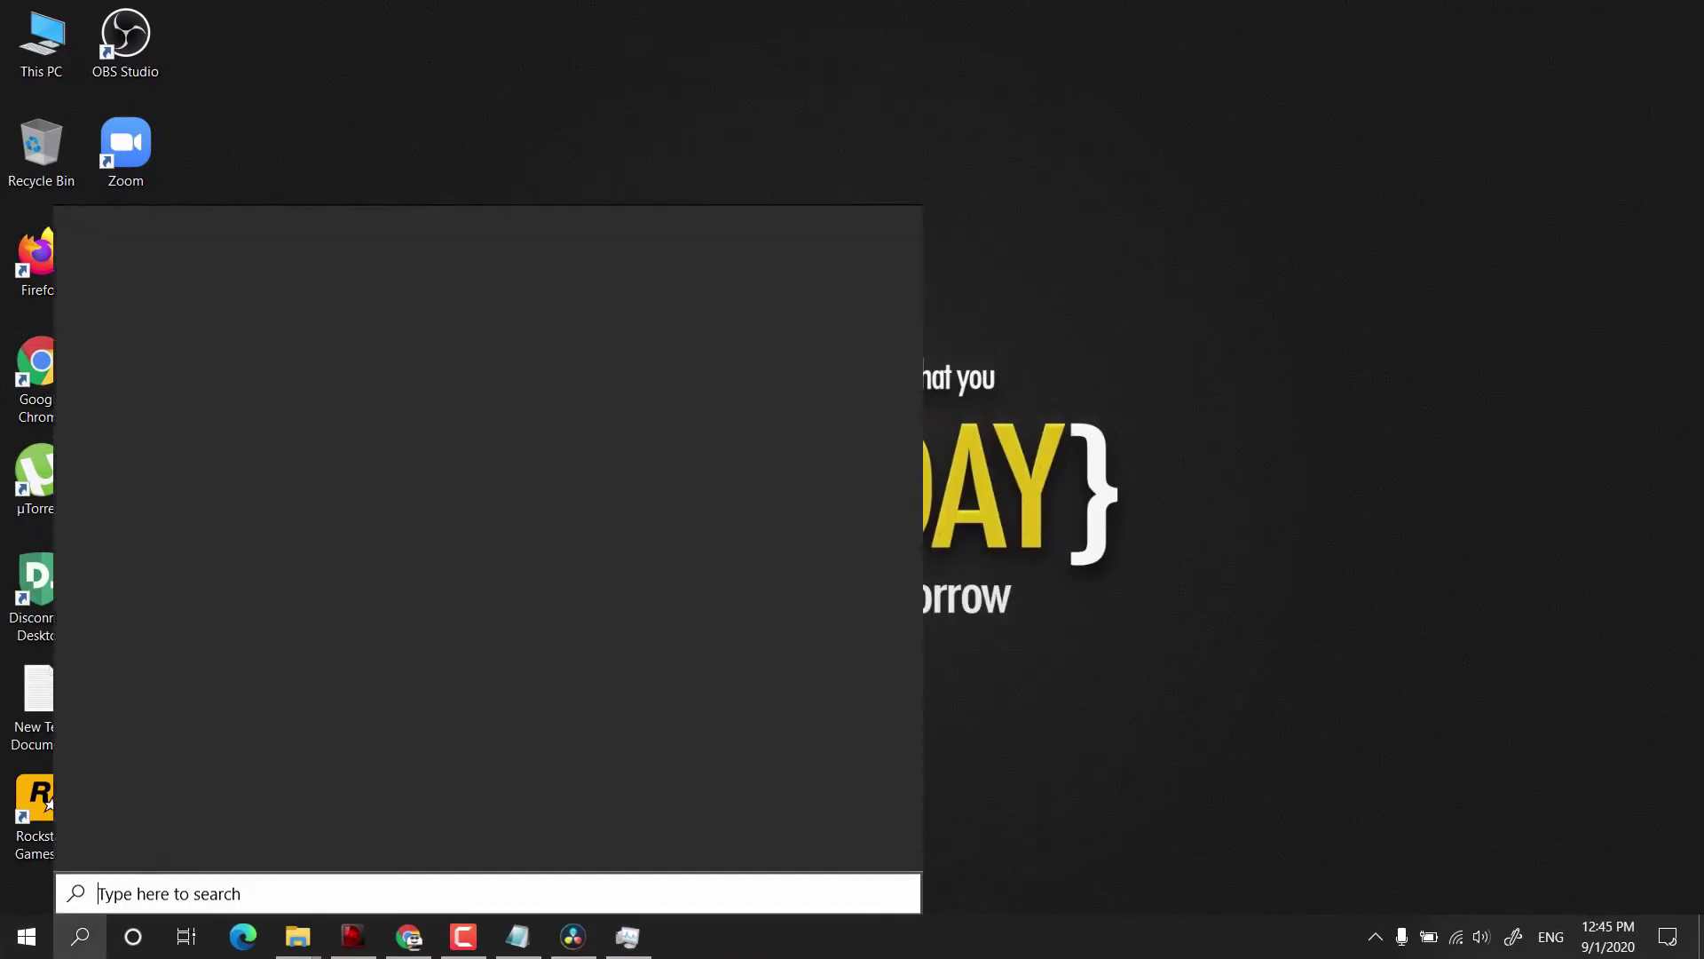
type("control")
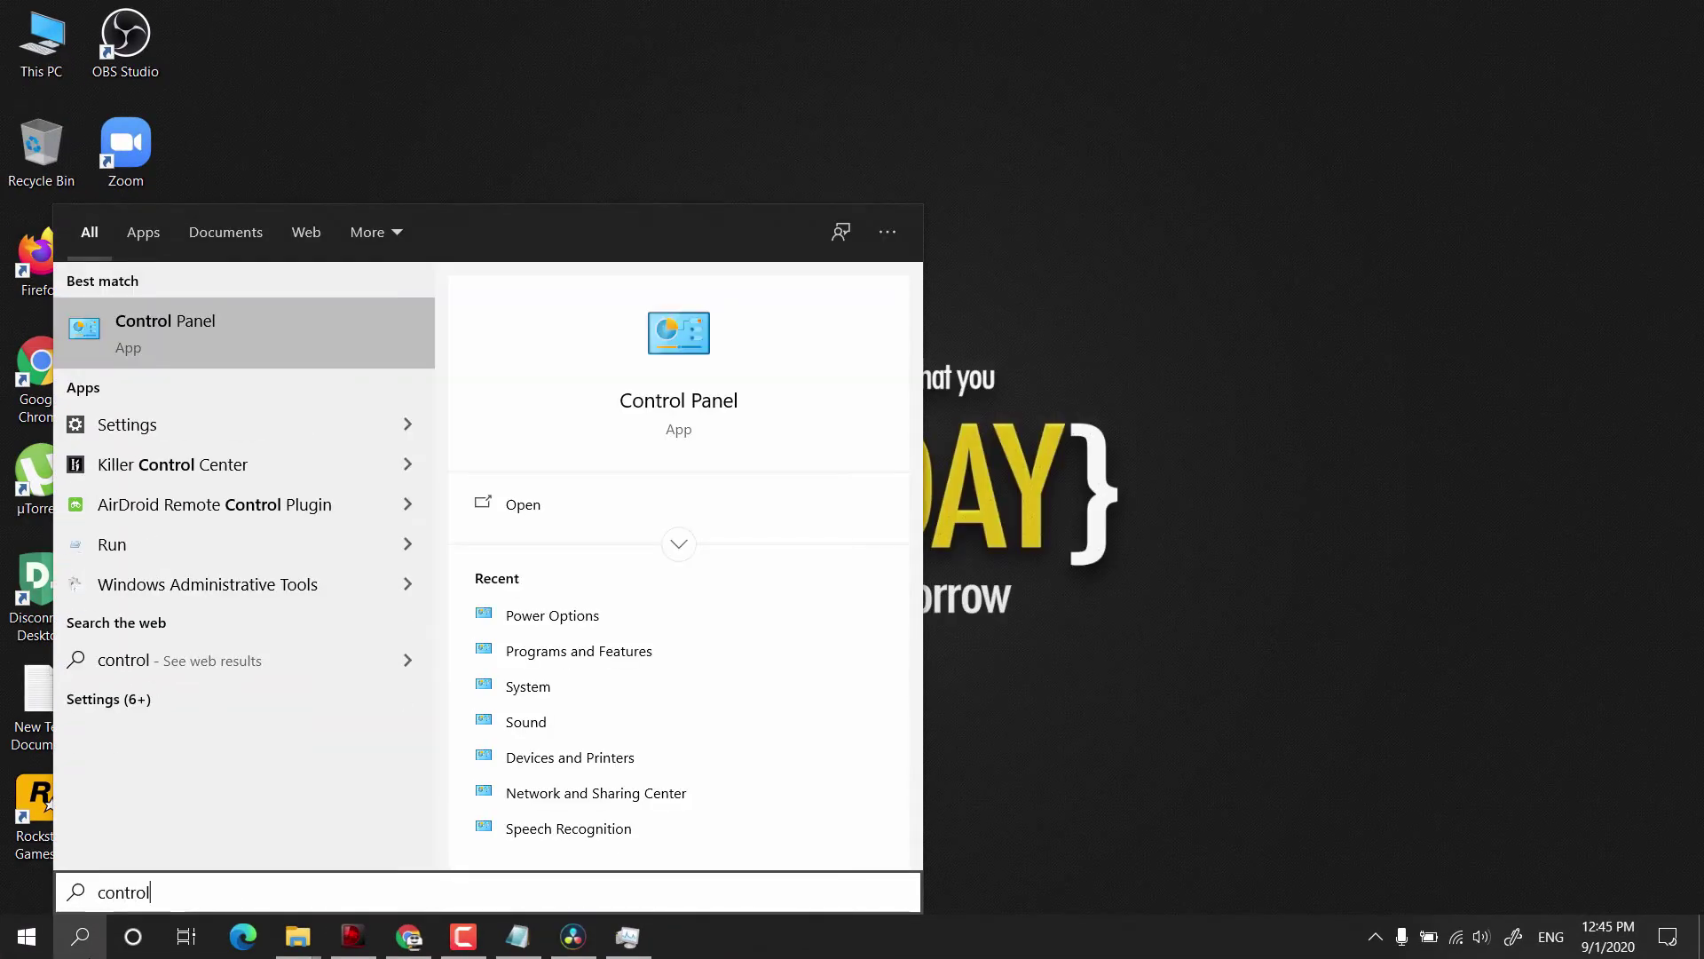
left_click(194, 356)
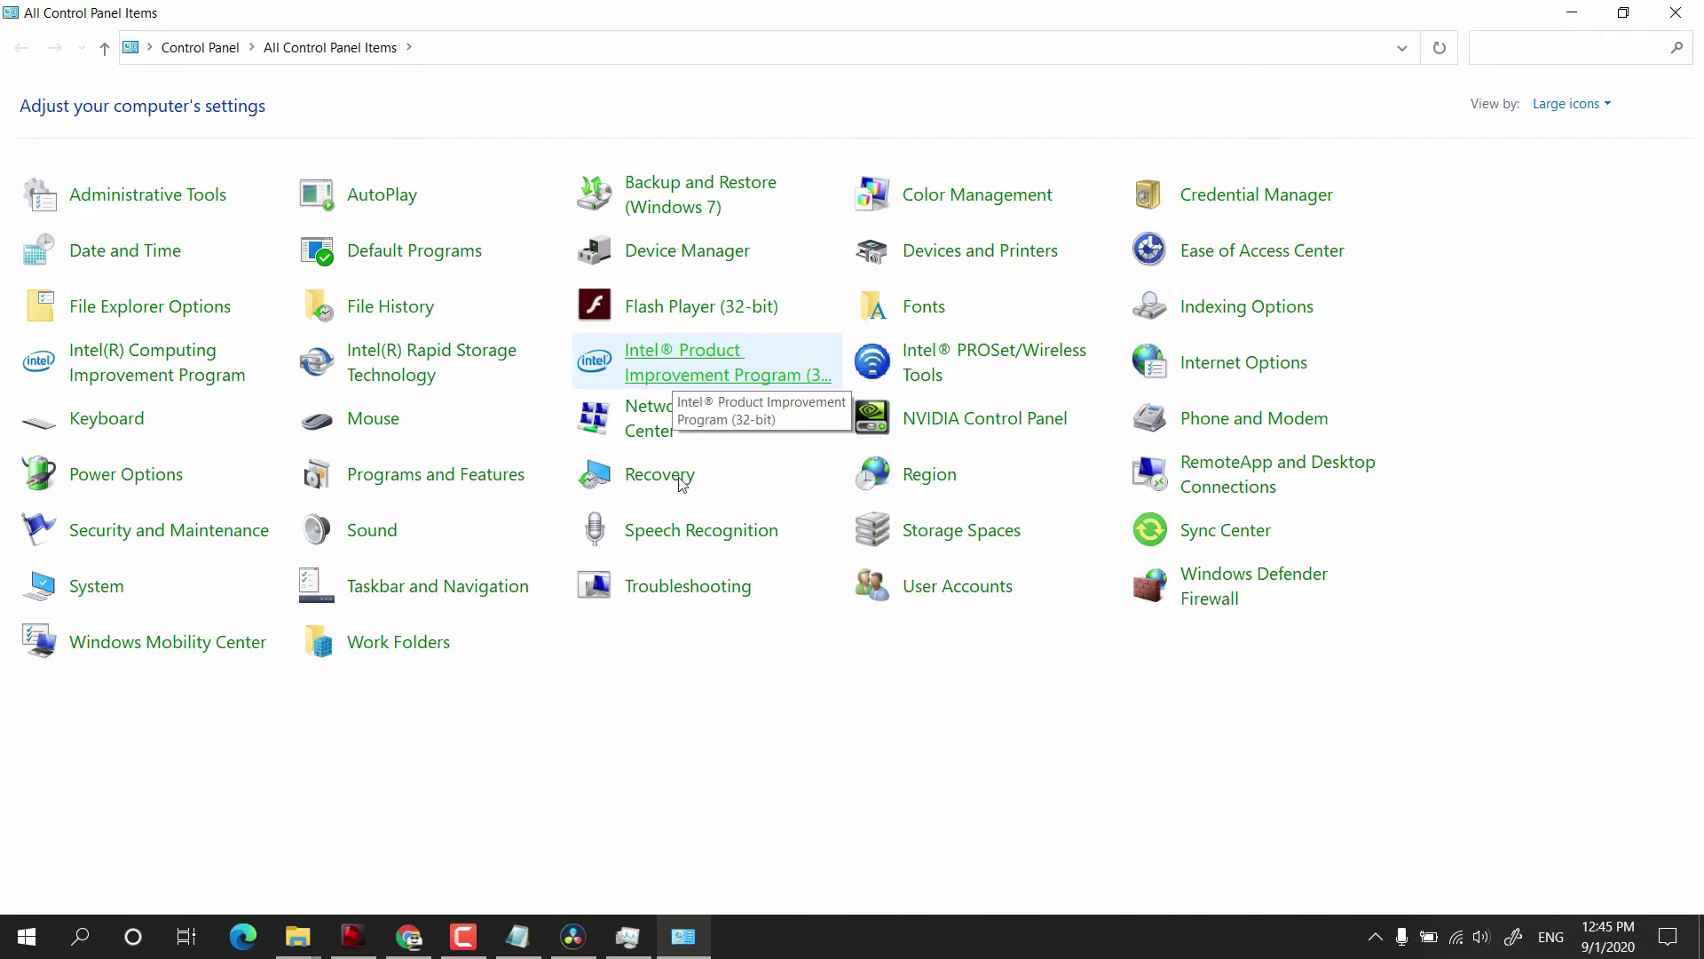
Open Power Options and minimize Dragon Center out of the way.
left_click(157, 438)
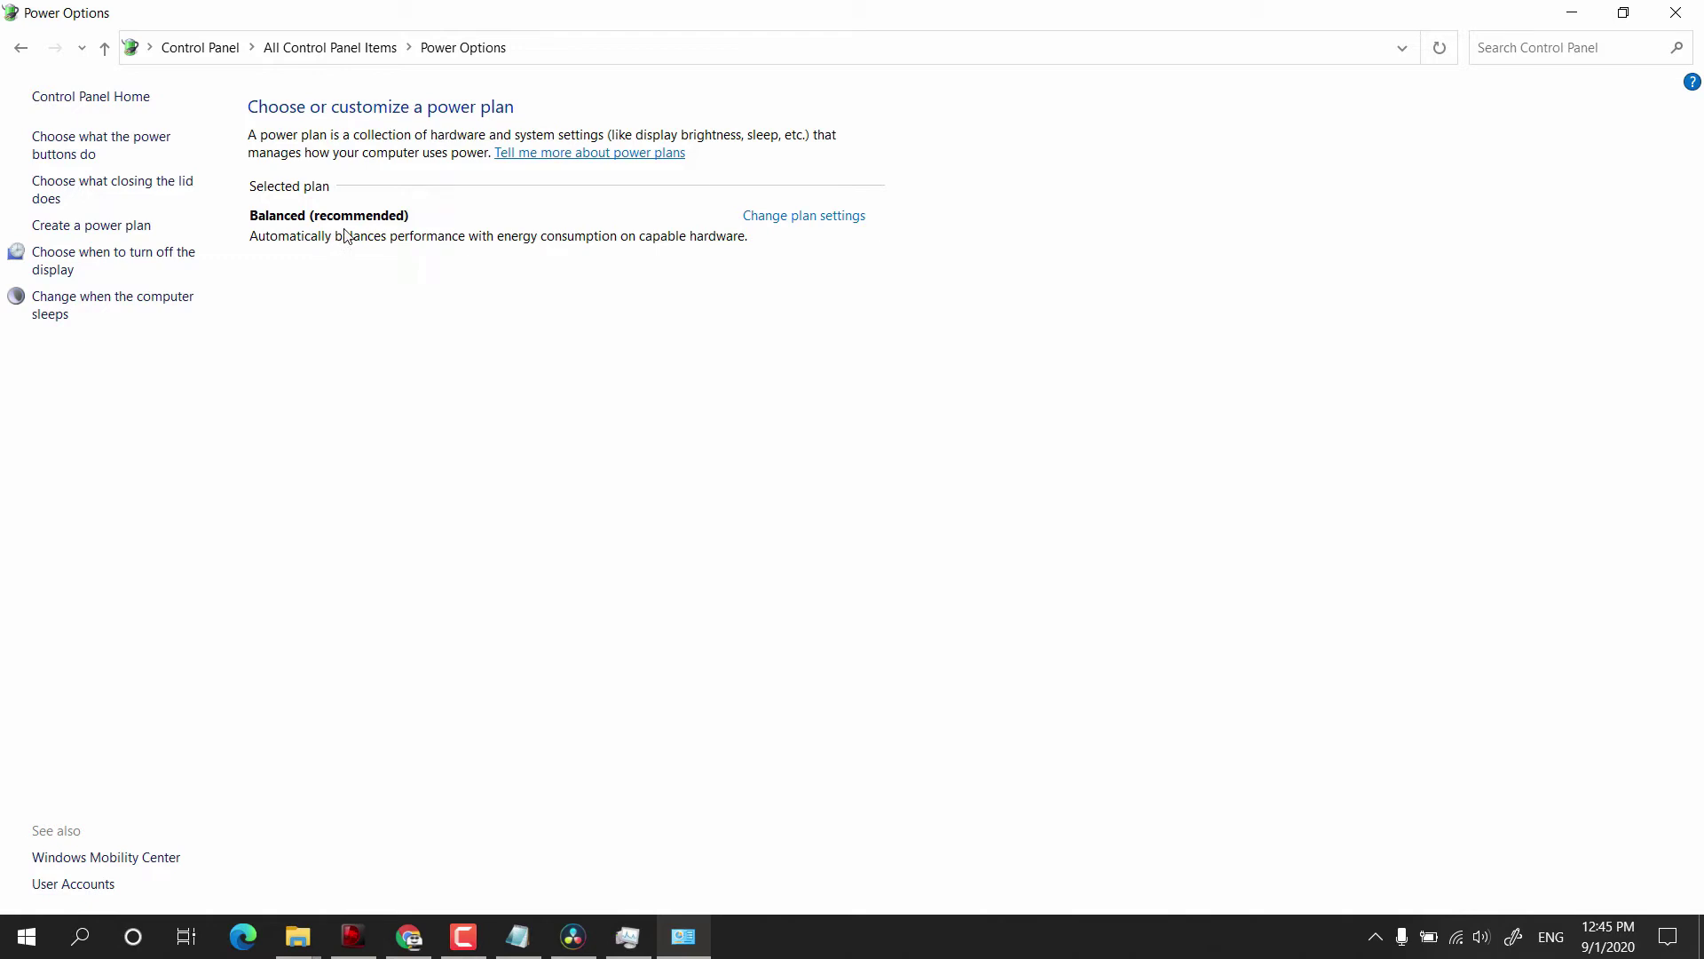
left_click(353, 935)
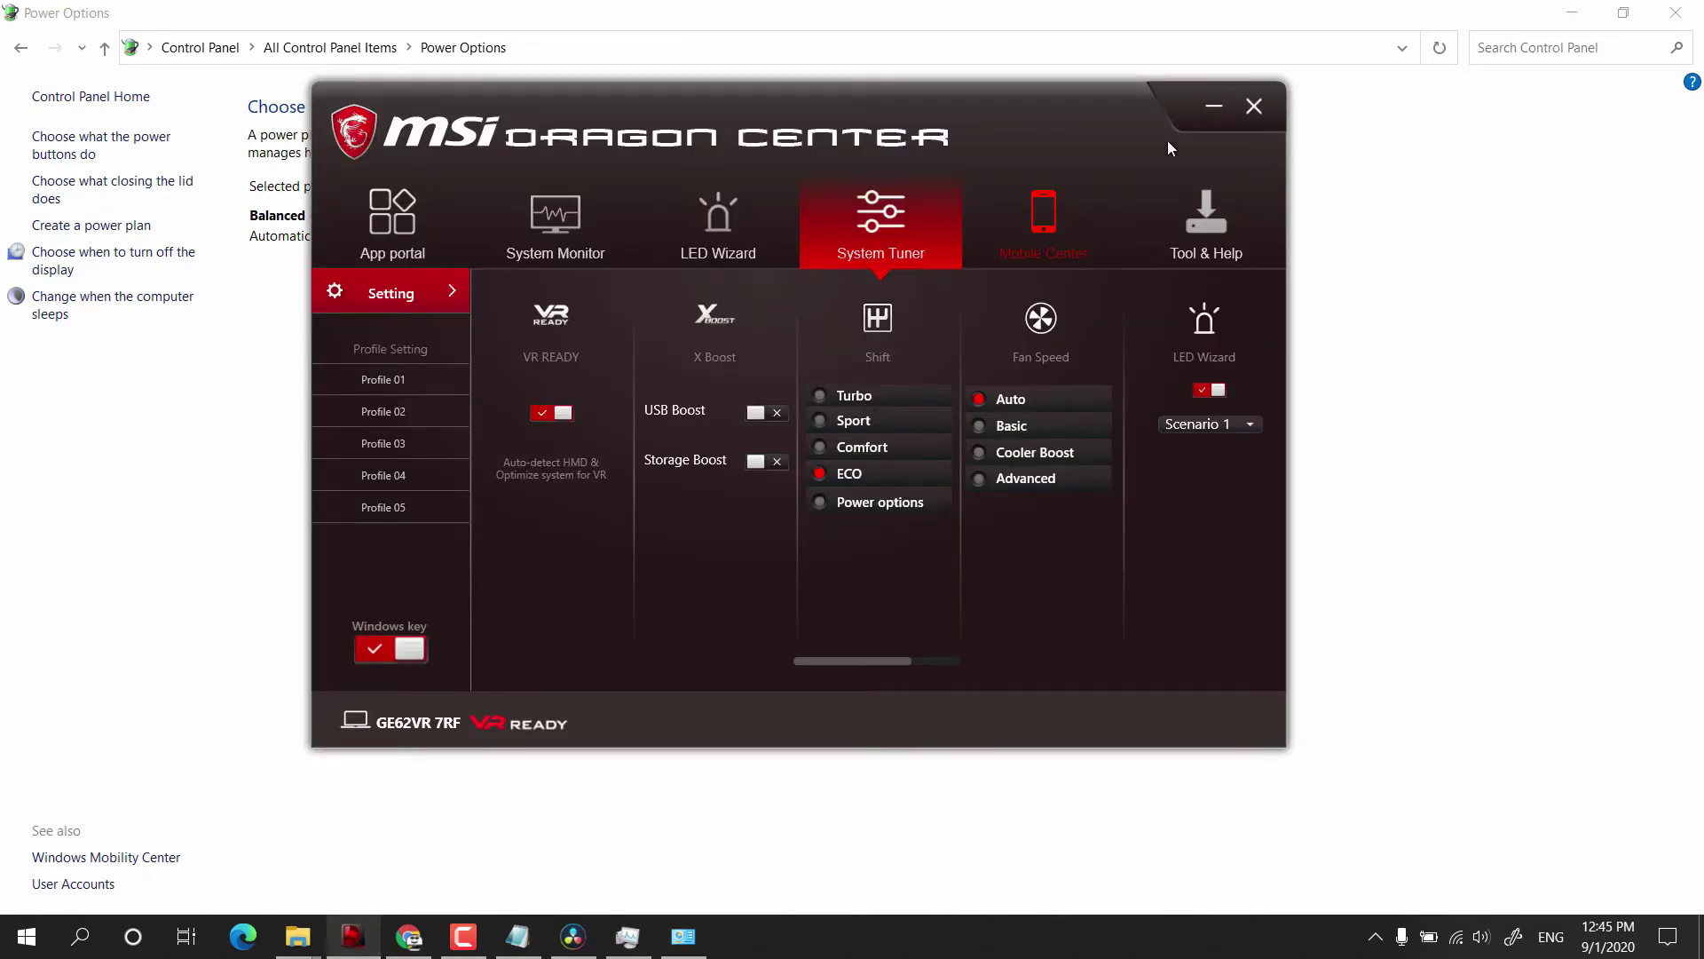
left_click(1213, 105)
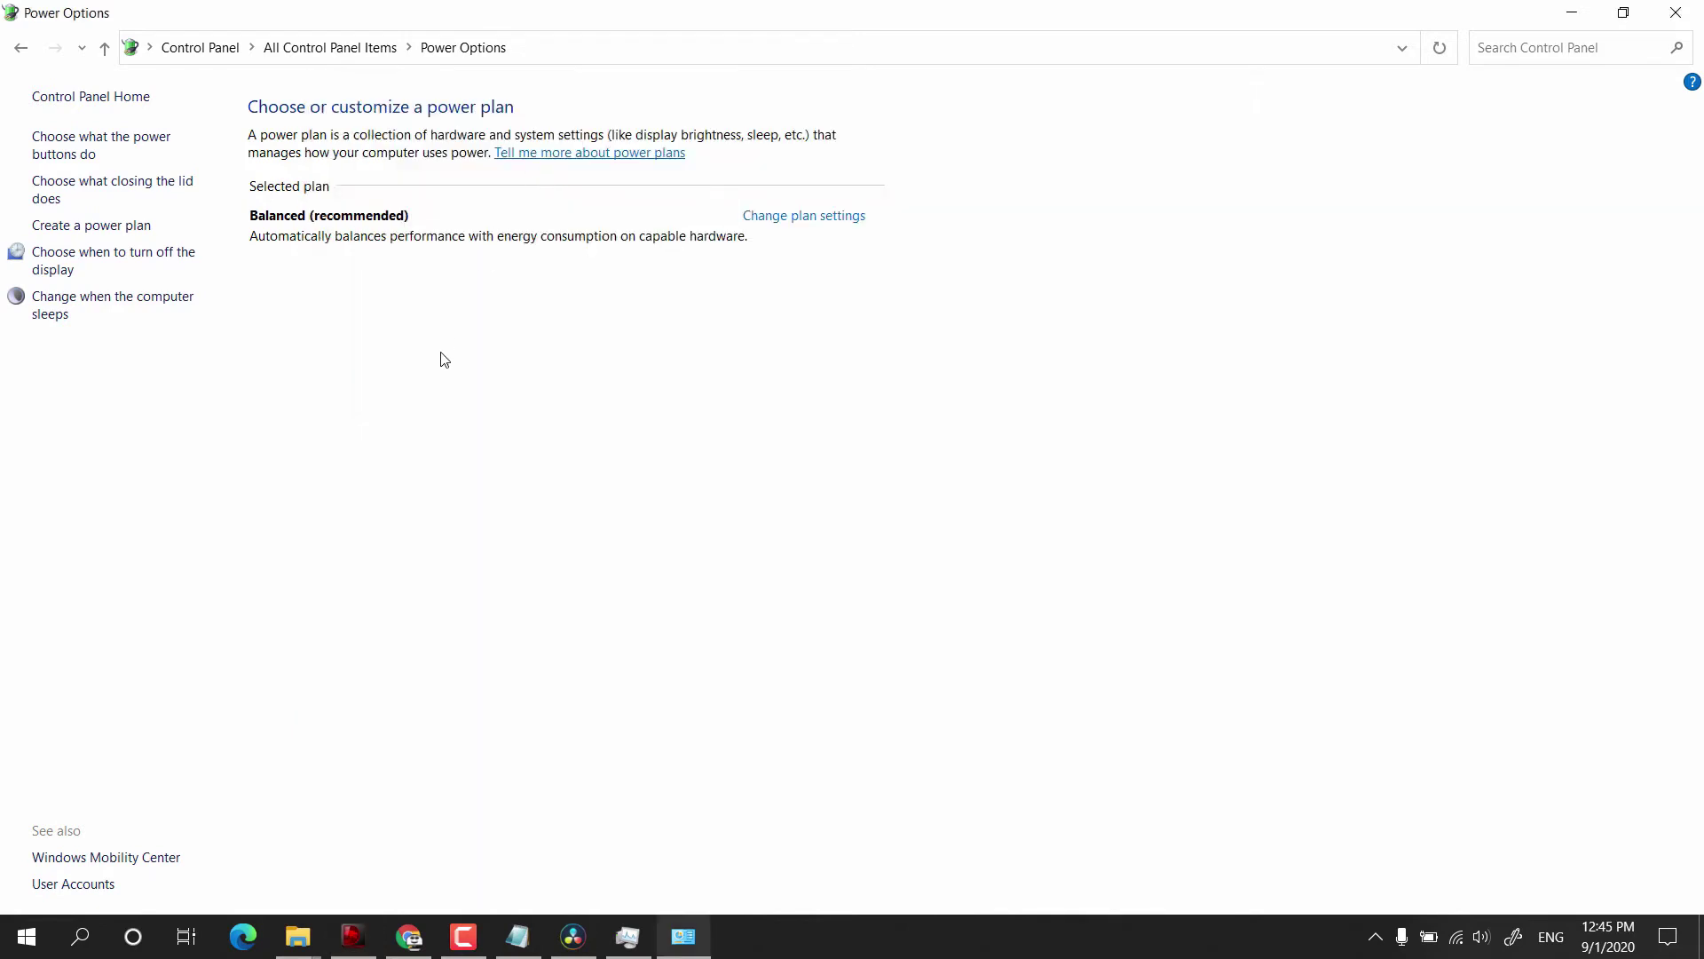
key("alt+Tab")
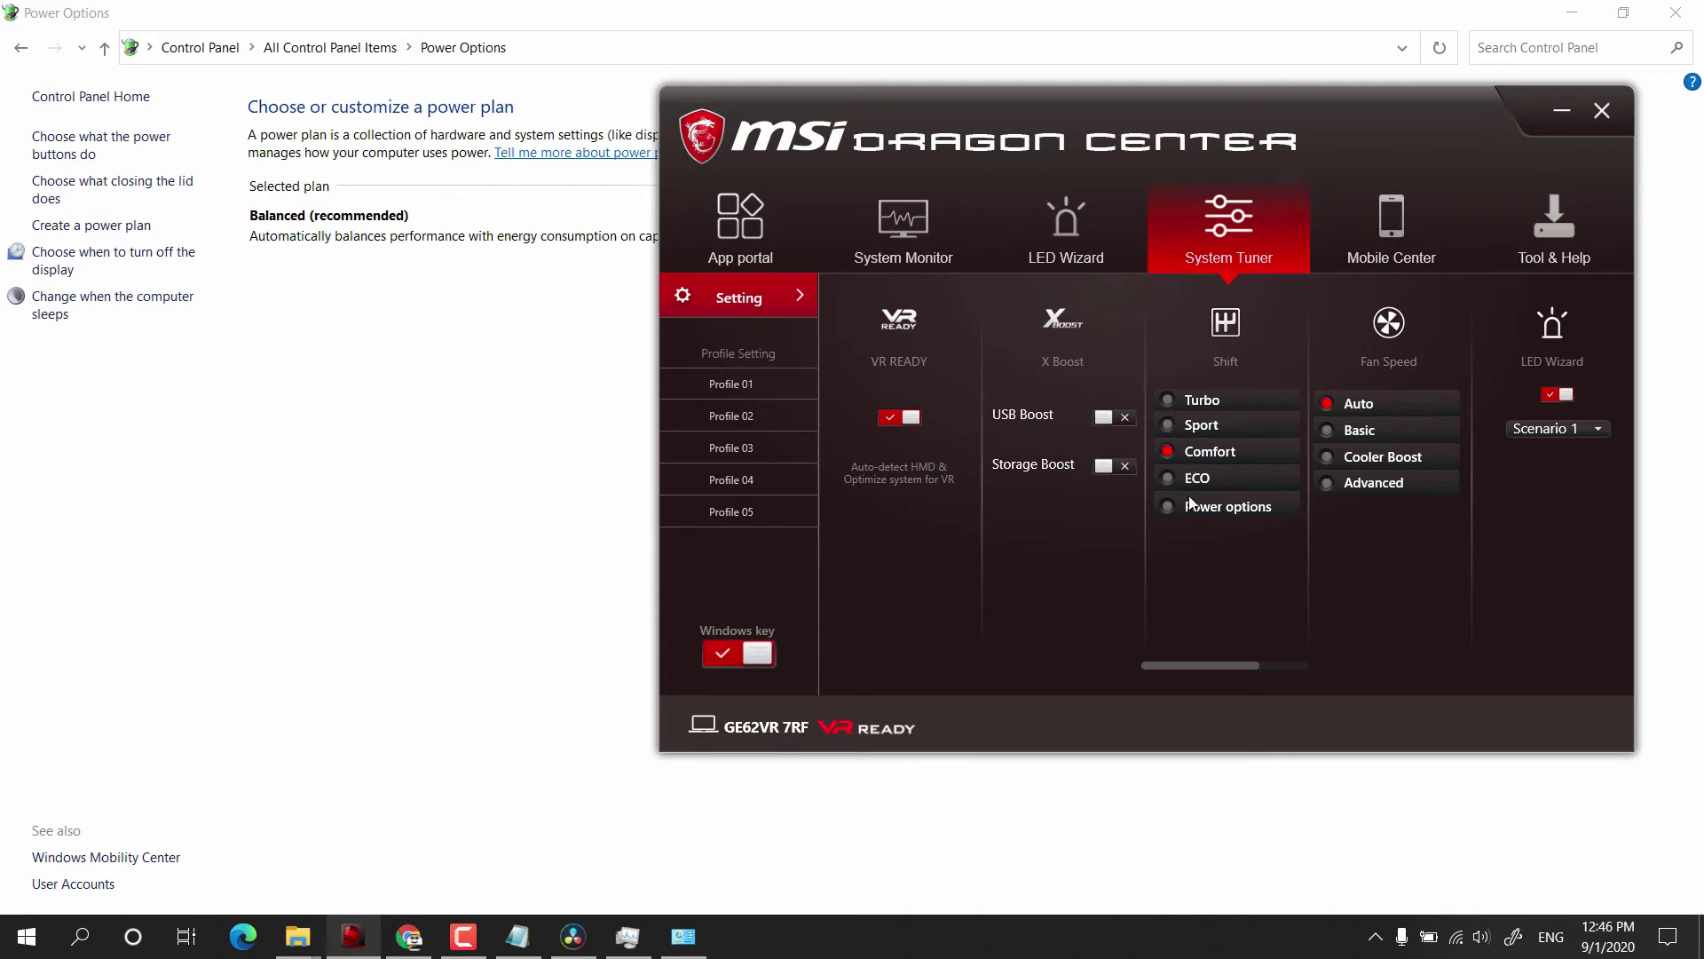
left_click(1563, 110)
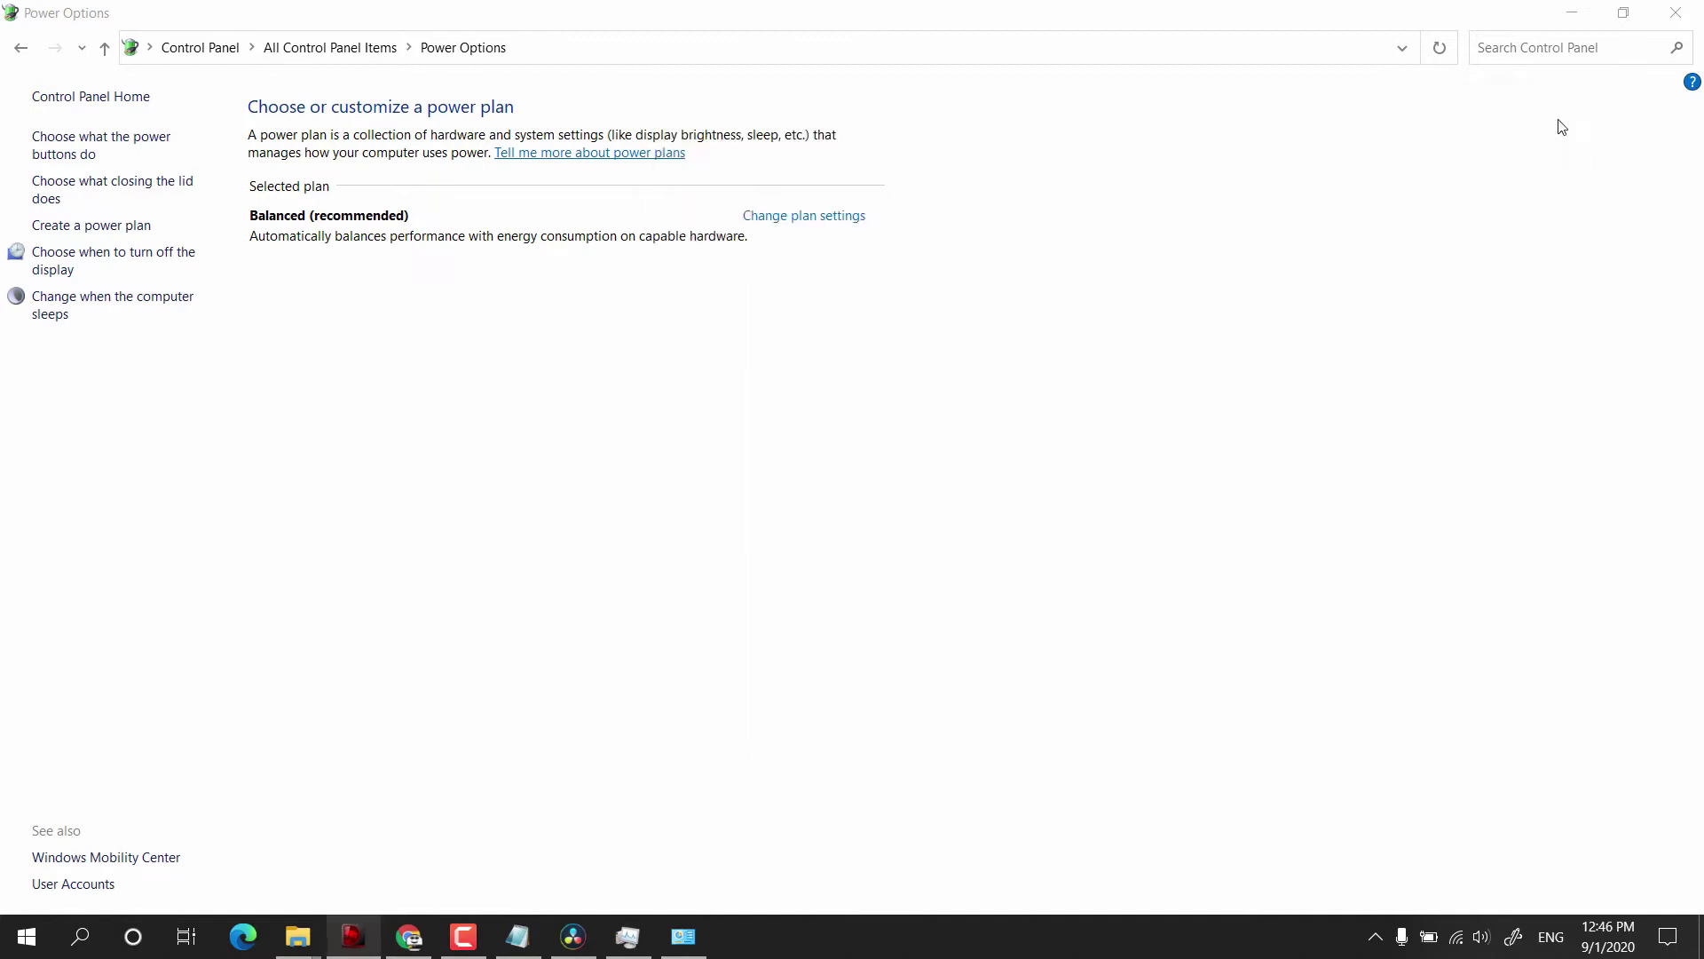
Return to All Control Panel Items, reopen Power Options and make Balanced the active plan.
left_click(15, 52)
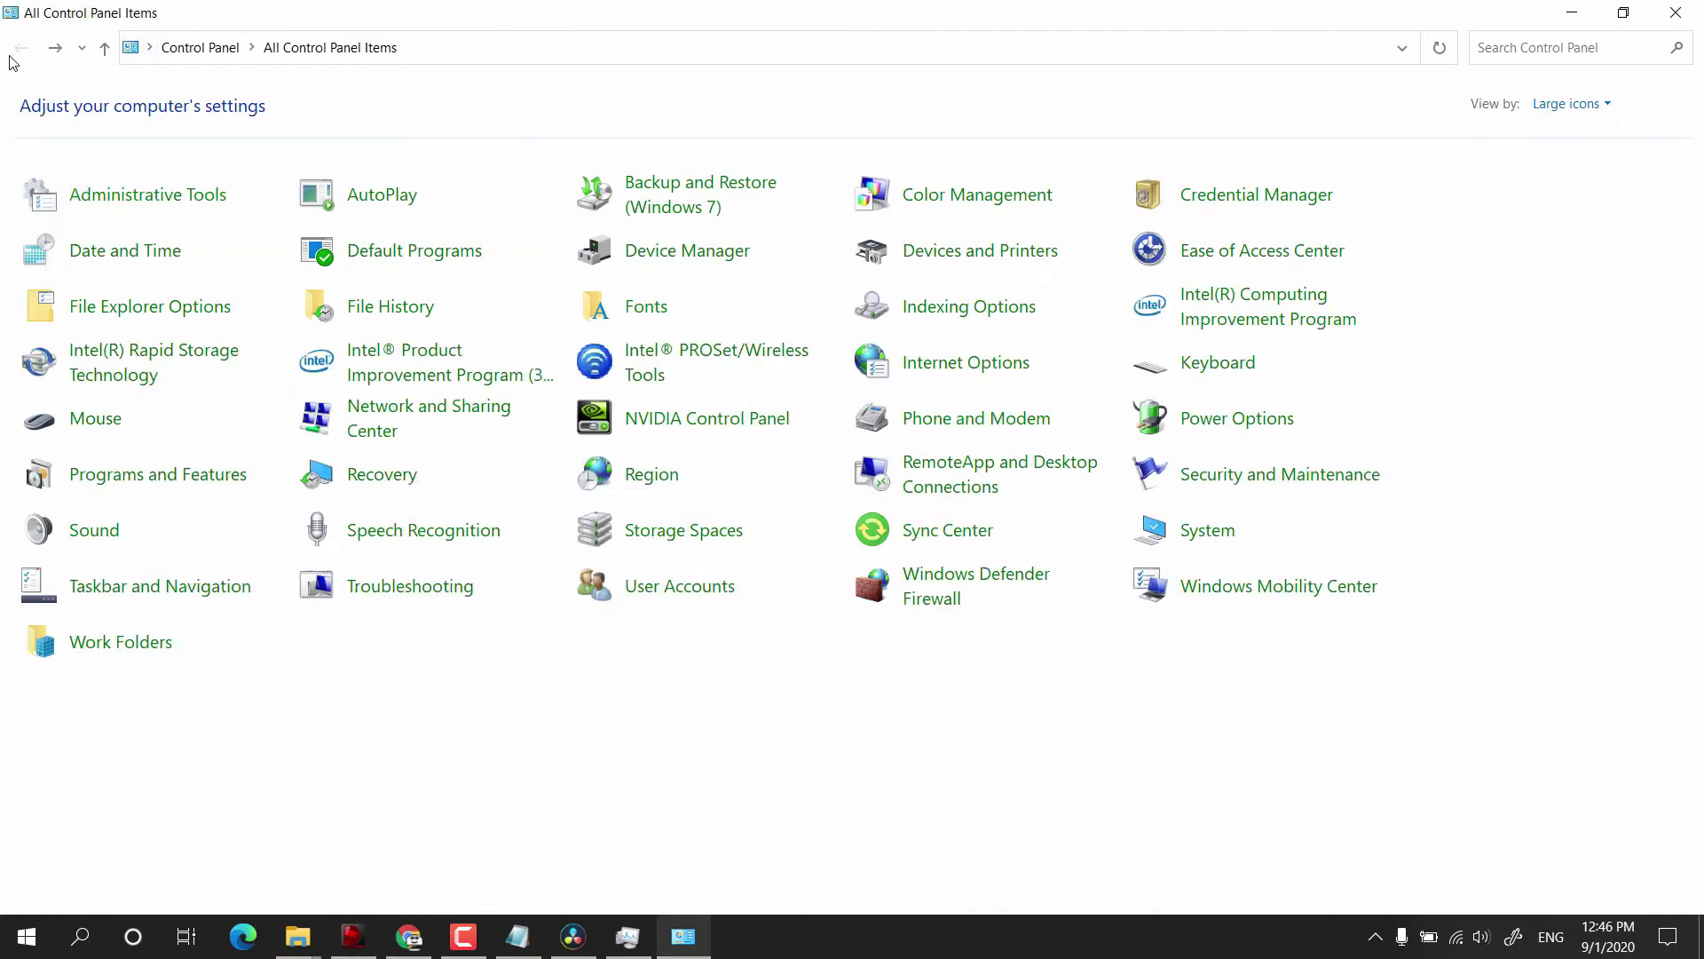
left_click(149, 480)
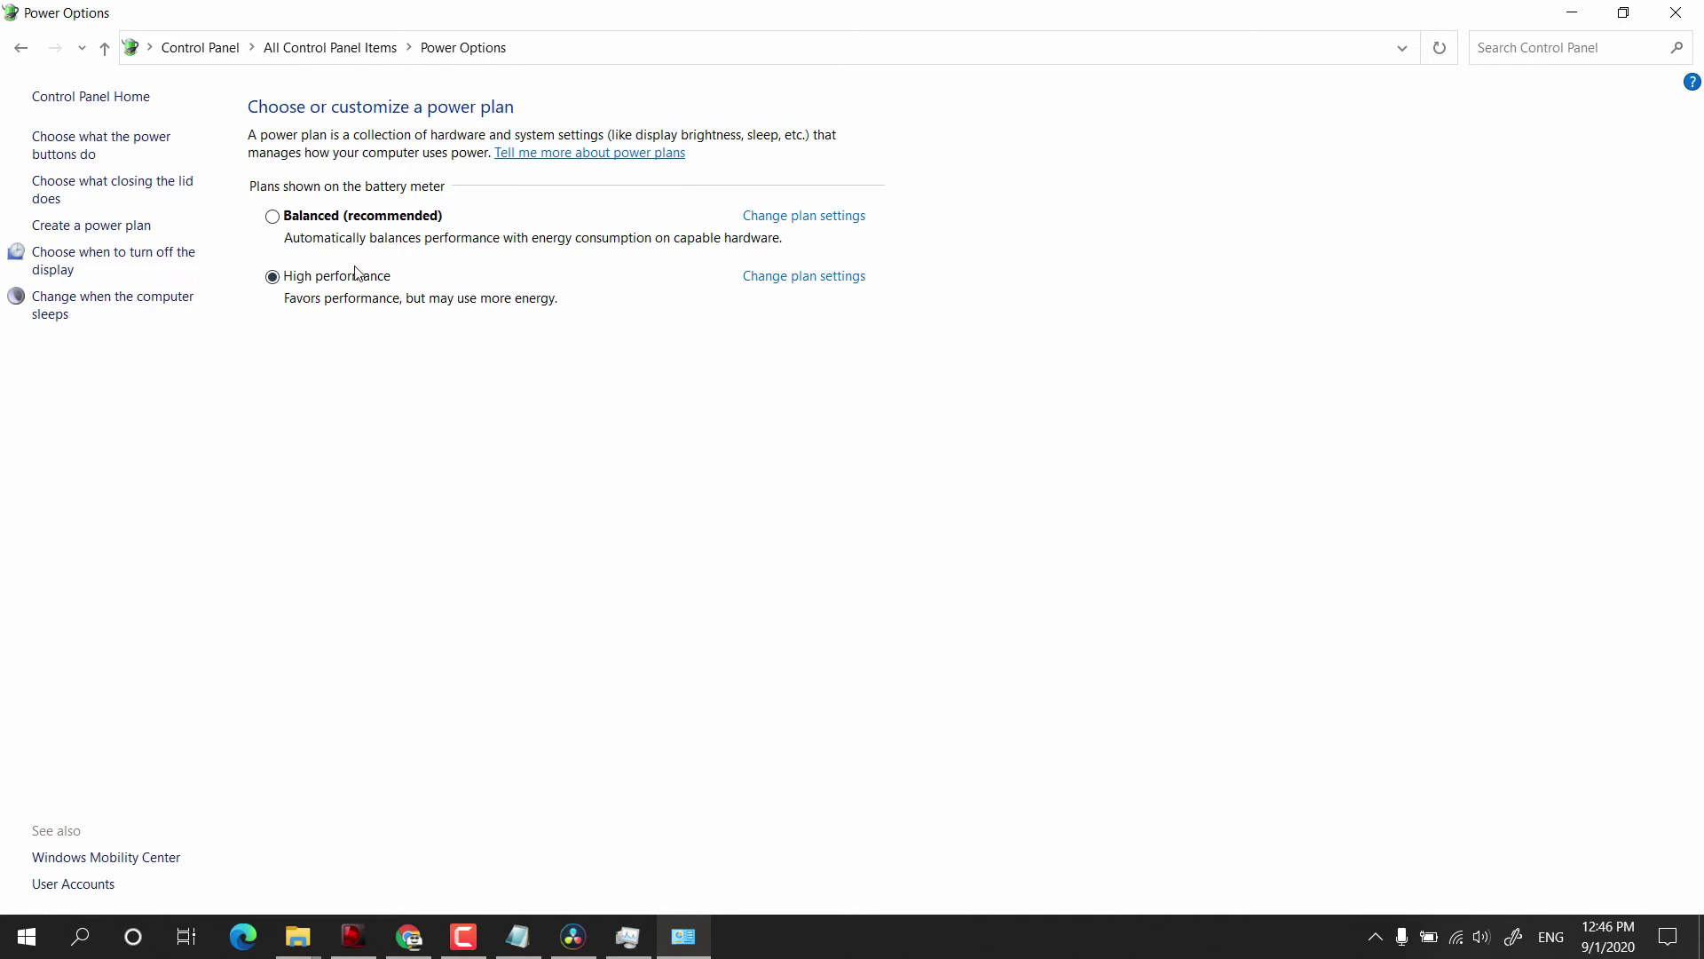
left_click(365, 216)
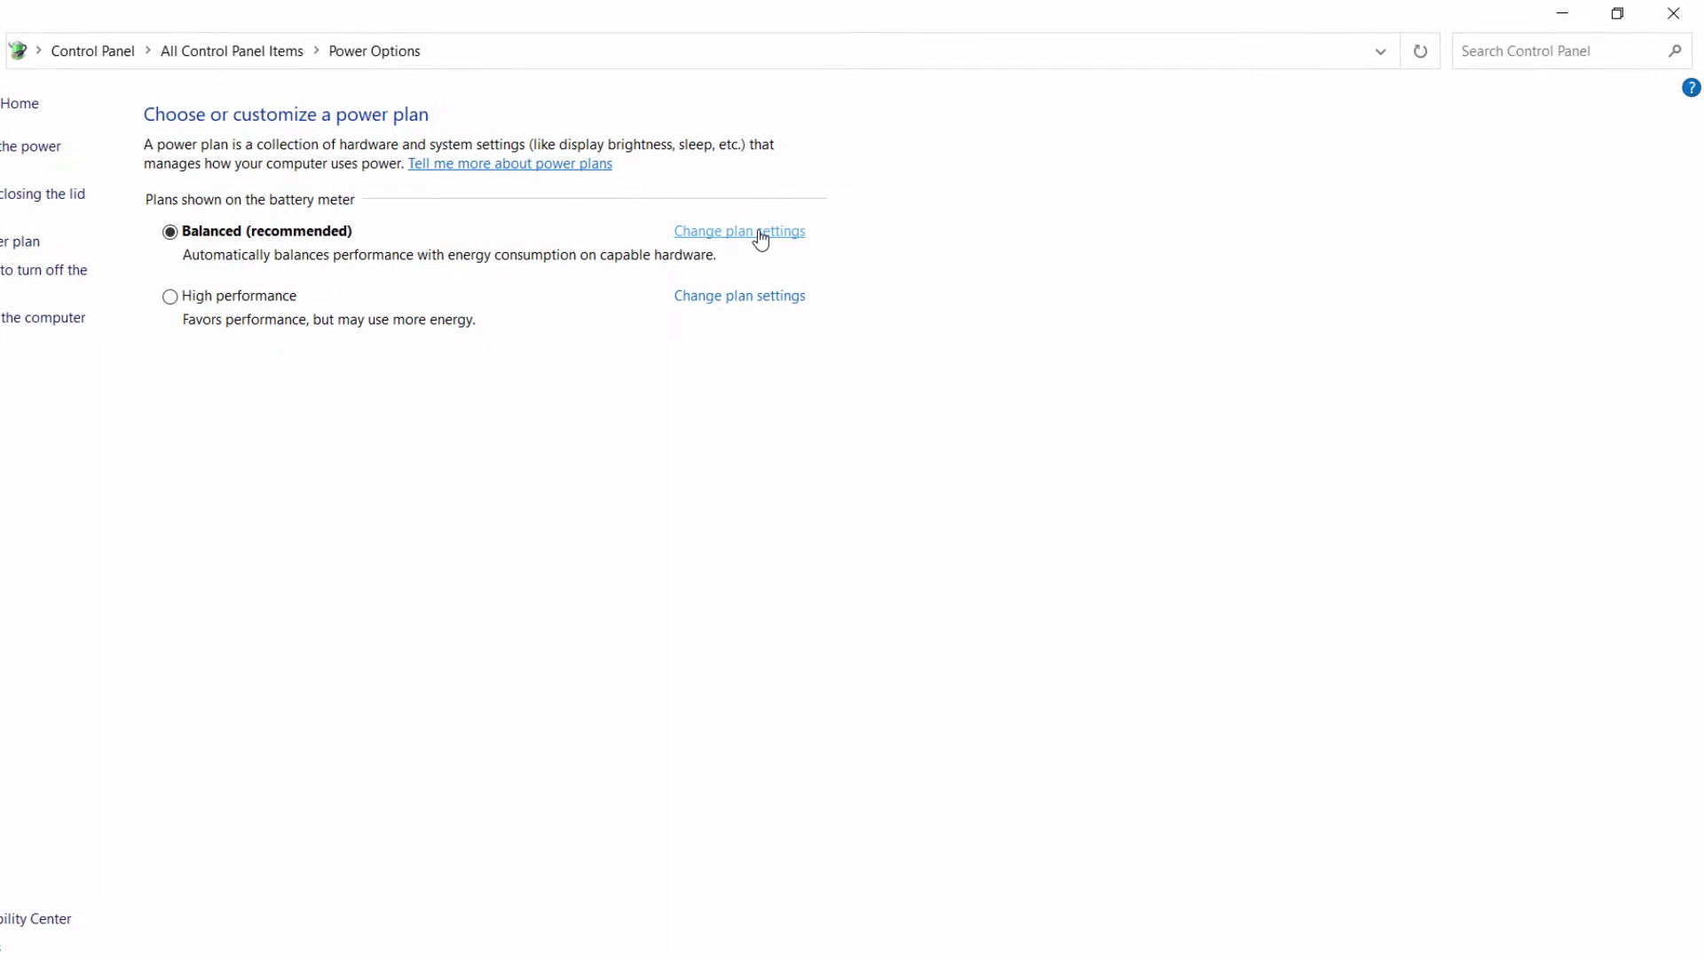
Cap the Balanced plan's plugged-in maximum processor state at 98% and apply it.
left_click(769, 238)
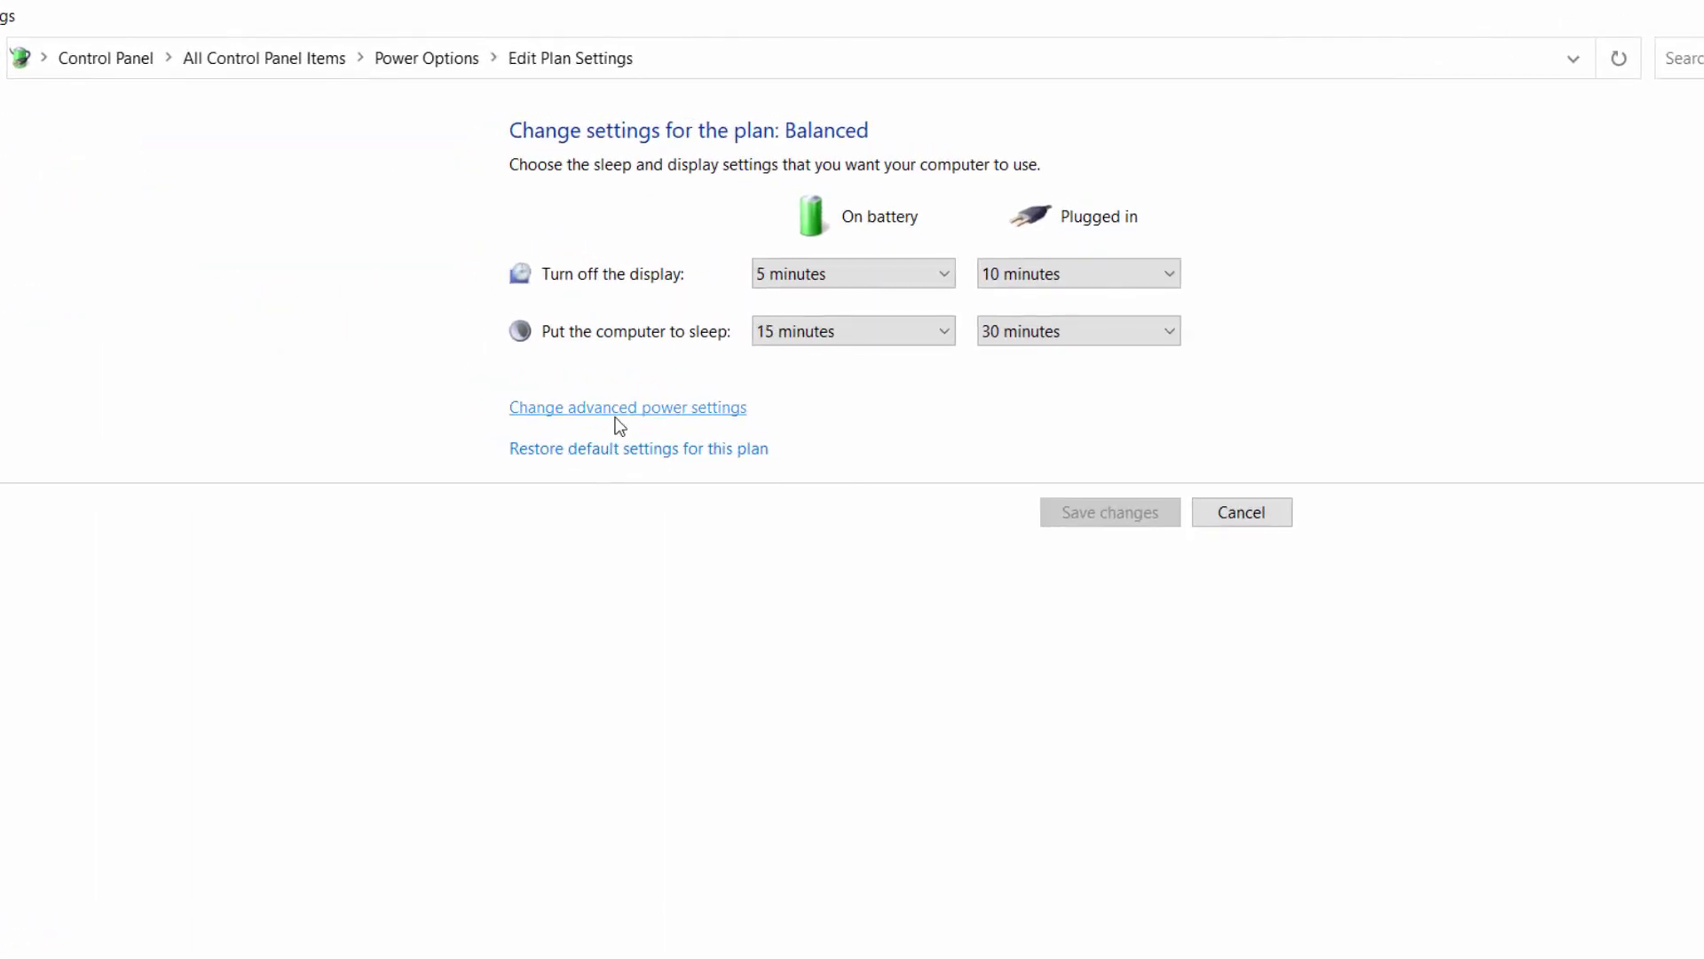
left_click(617, 410)
scroll(369, 484, "down", 1)
scroll(369, 484, "down", 1)
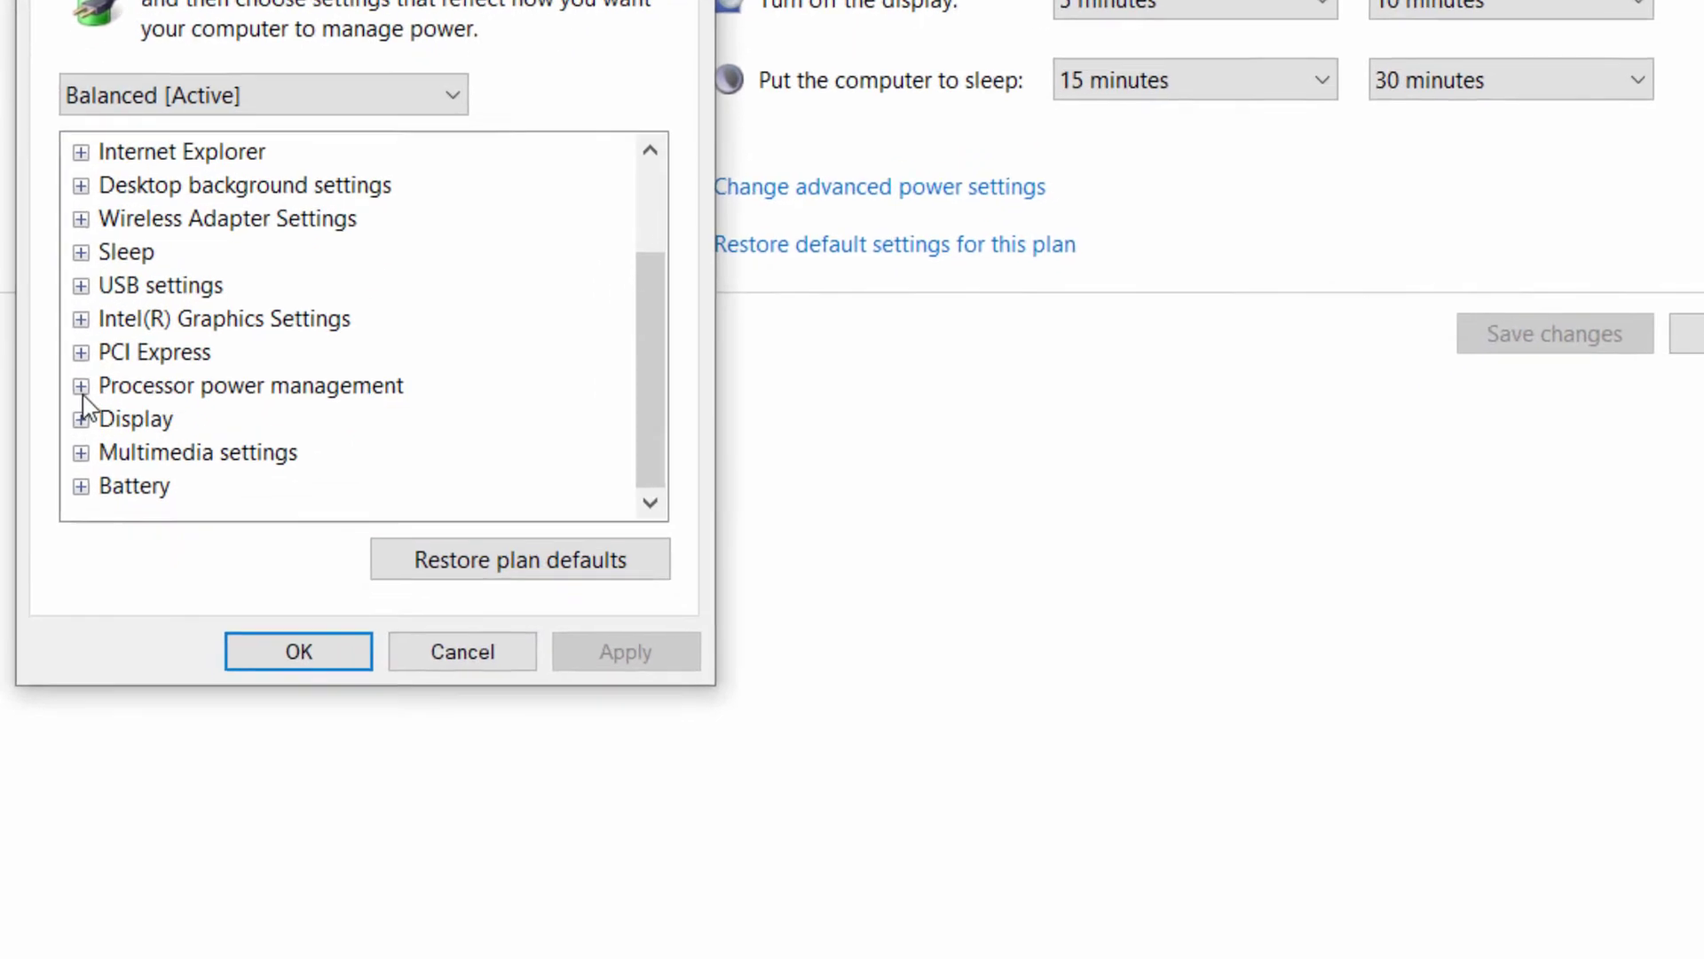
left_click(82, 371)
scroll(114, 388, "down", 1)
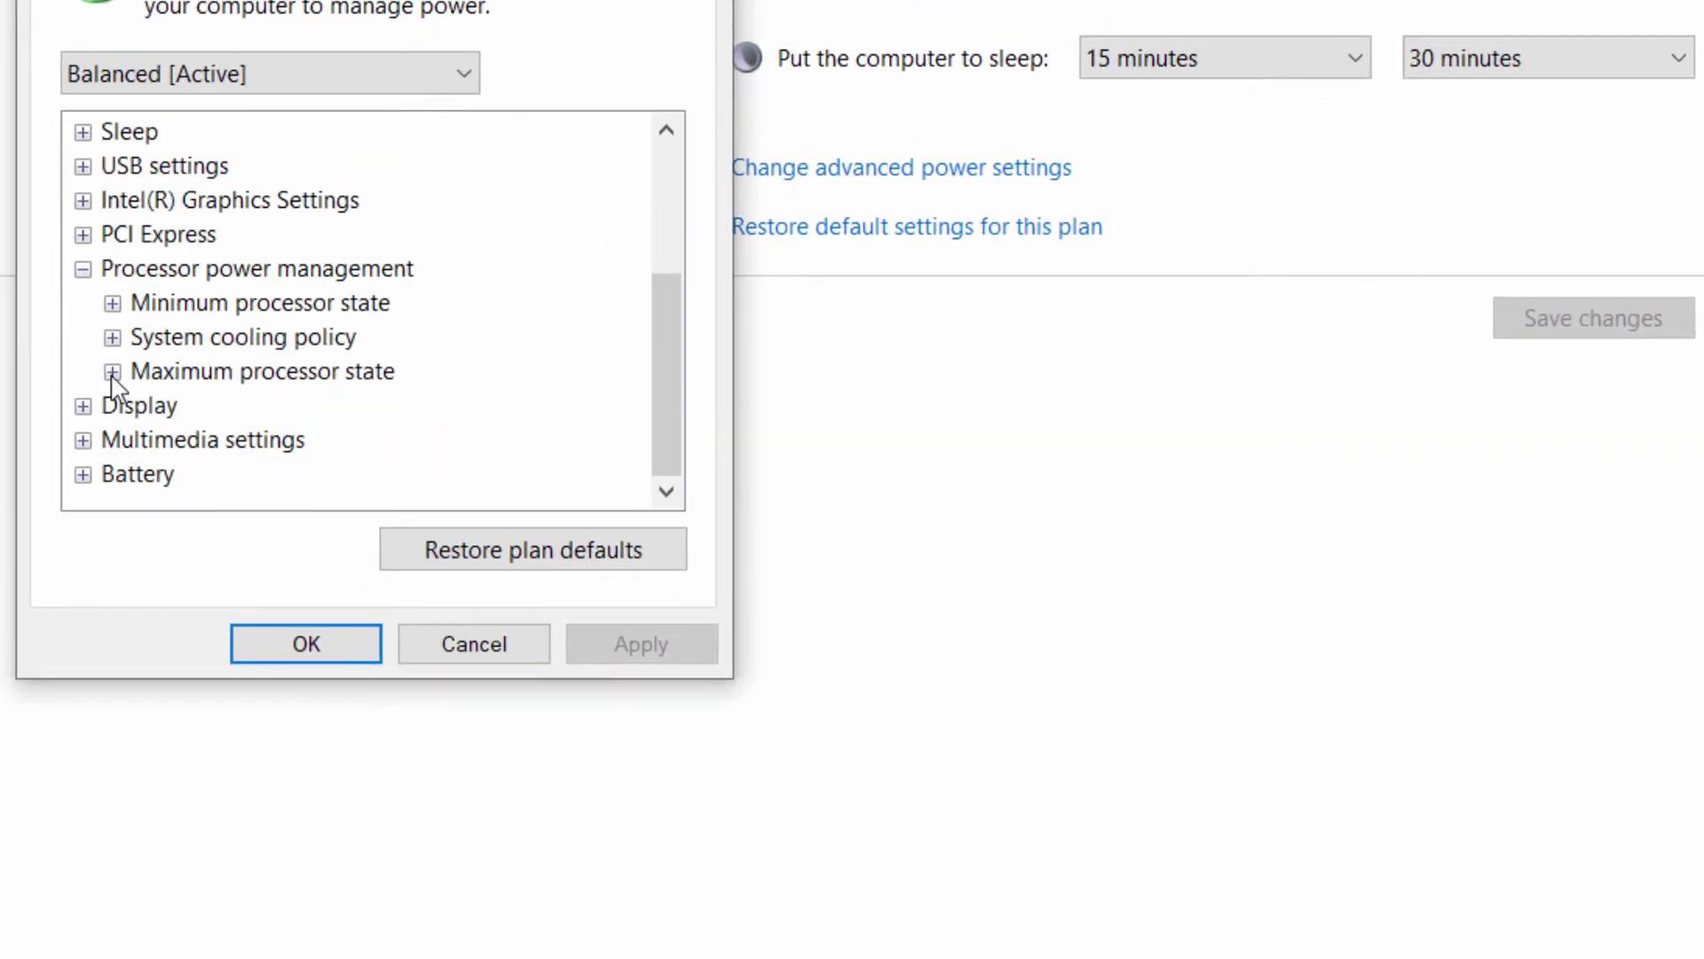
left_click(112, 371)
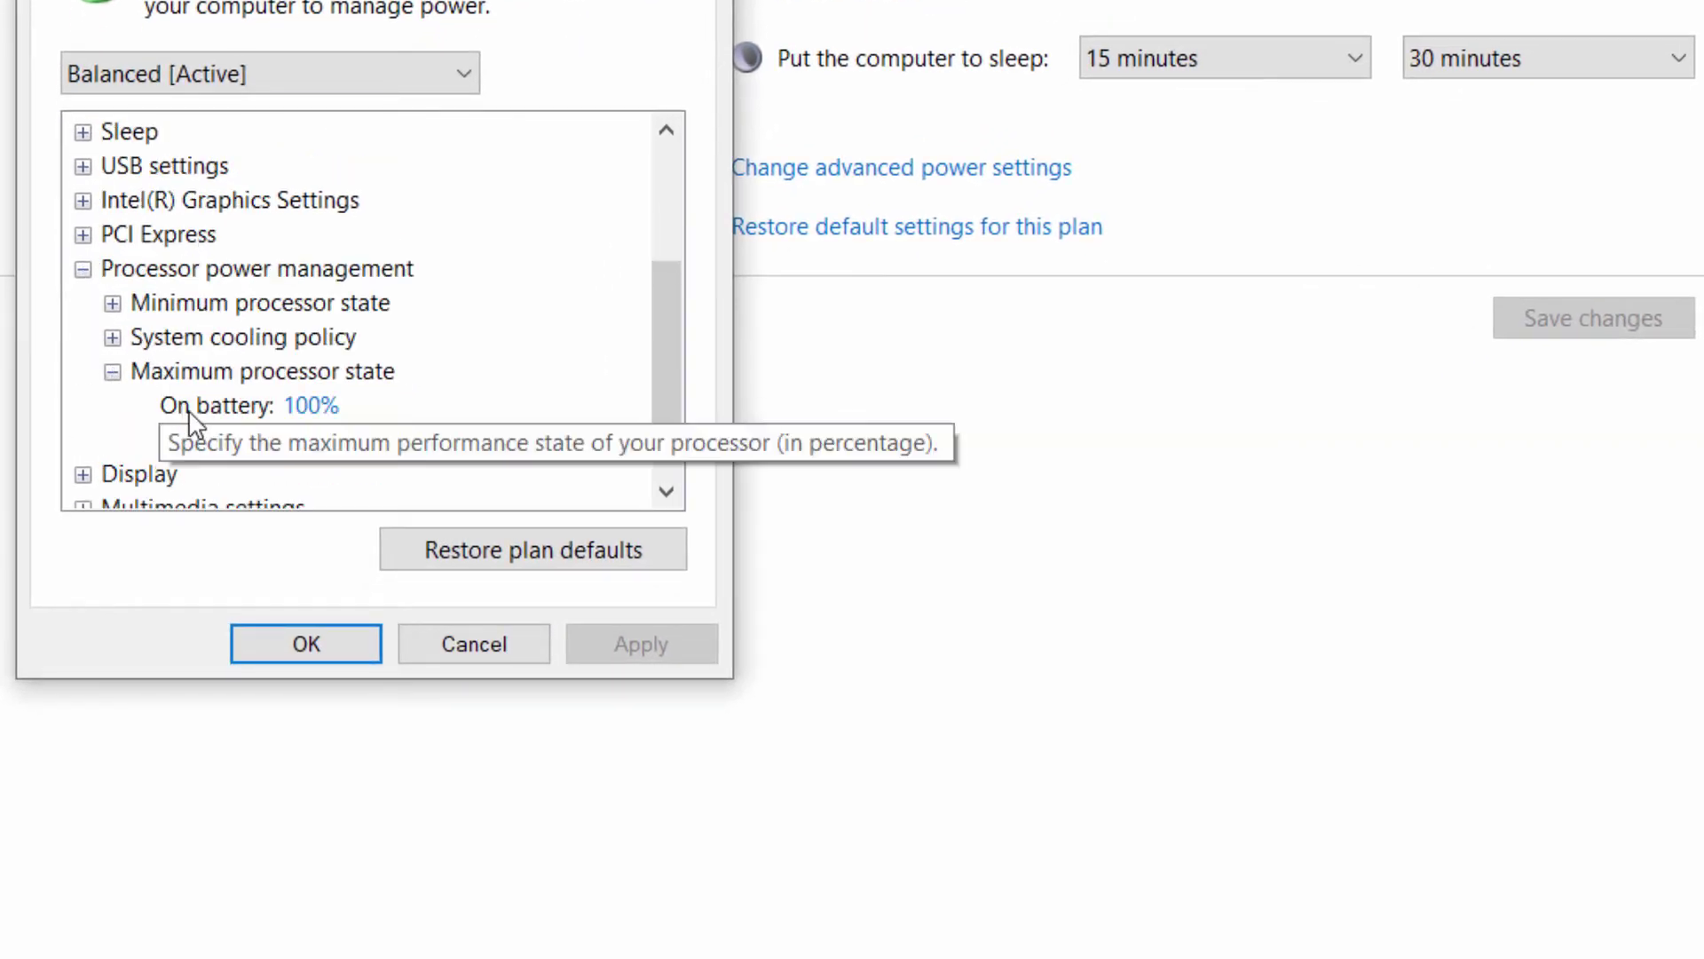
left_click(417, 441)
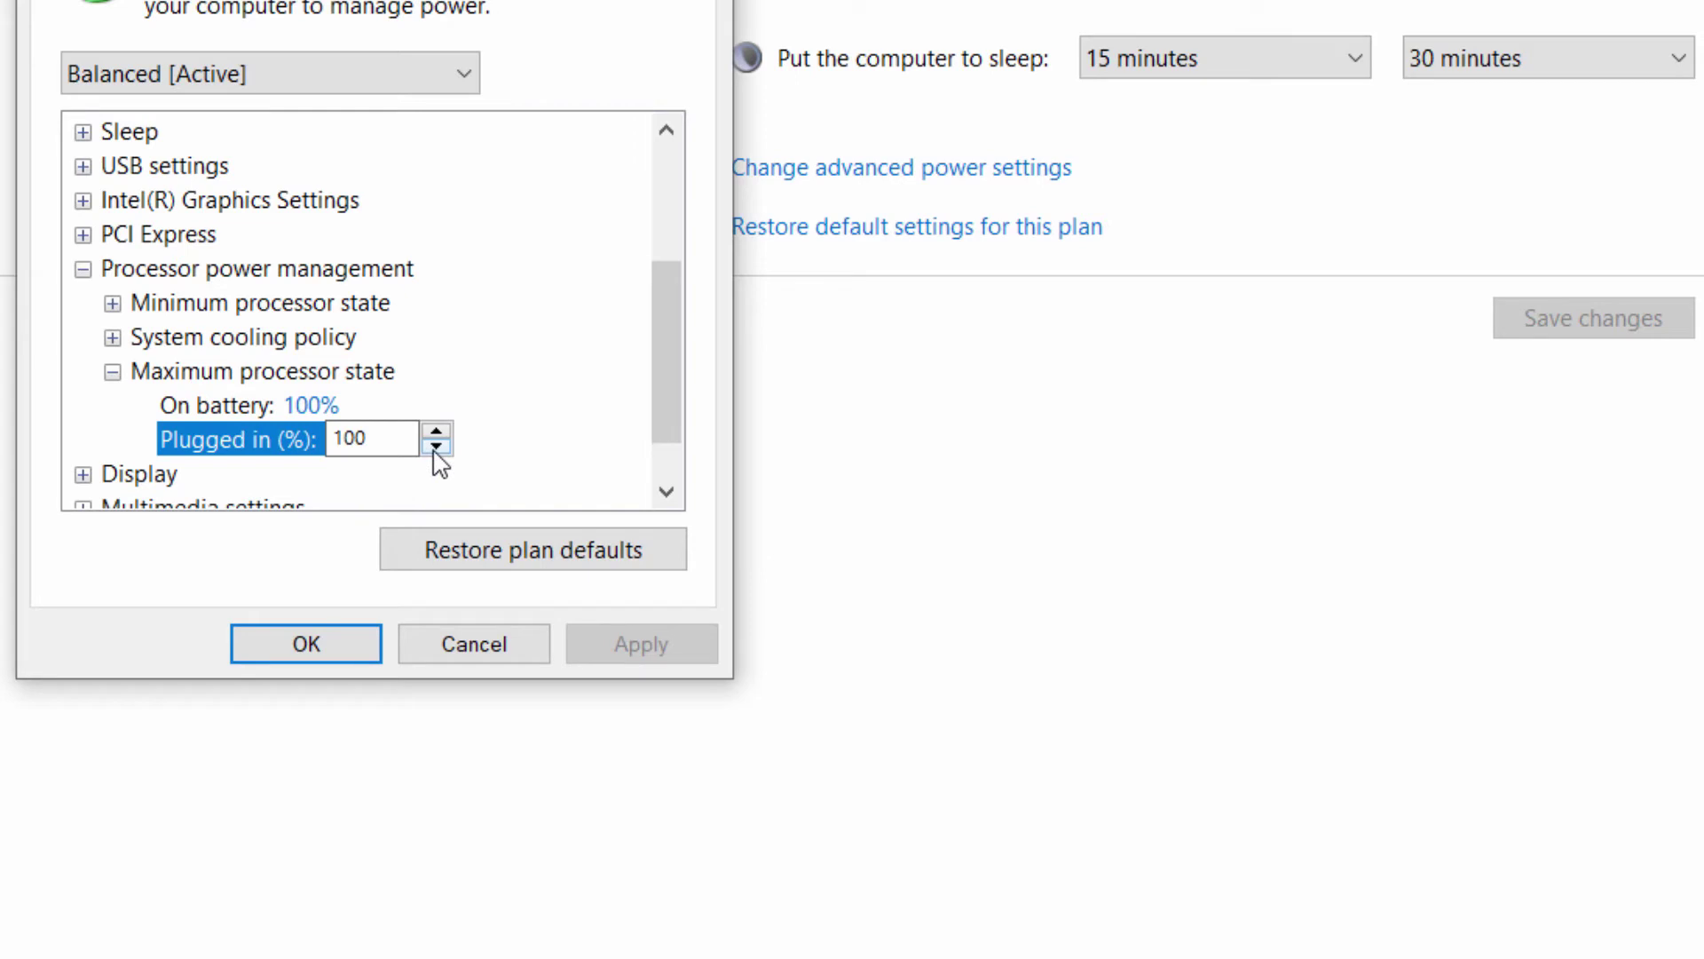
left_click(435, 446)
left_click(436, 445)
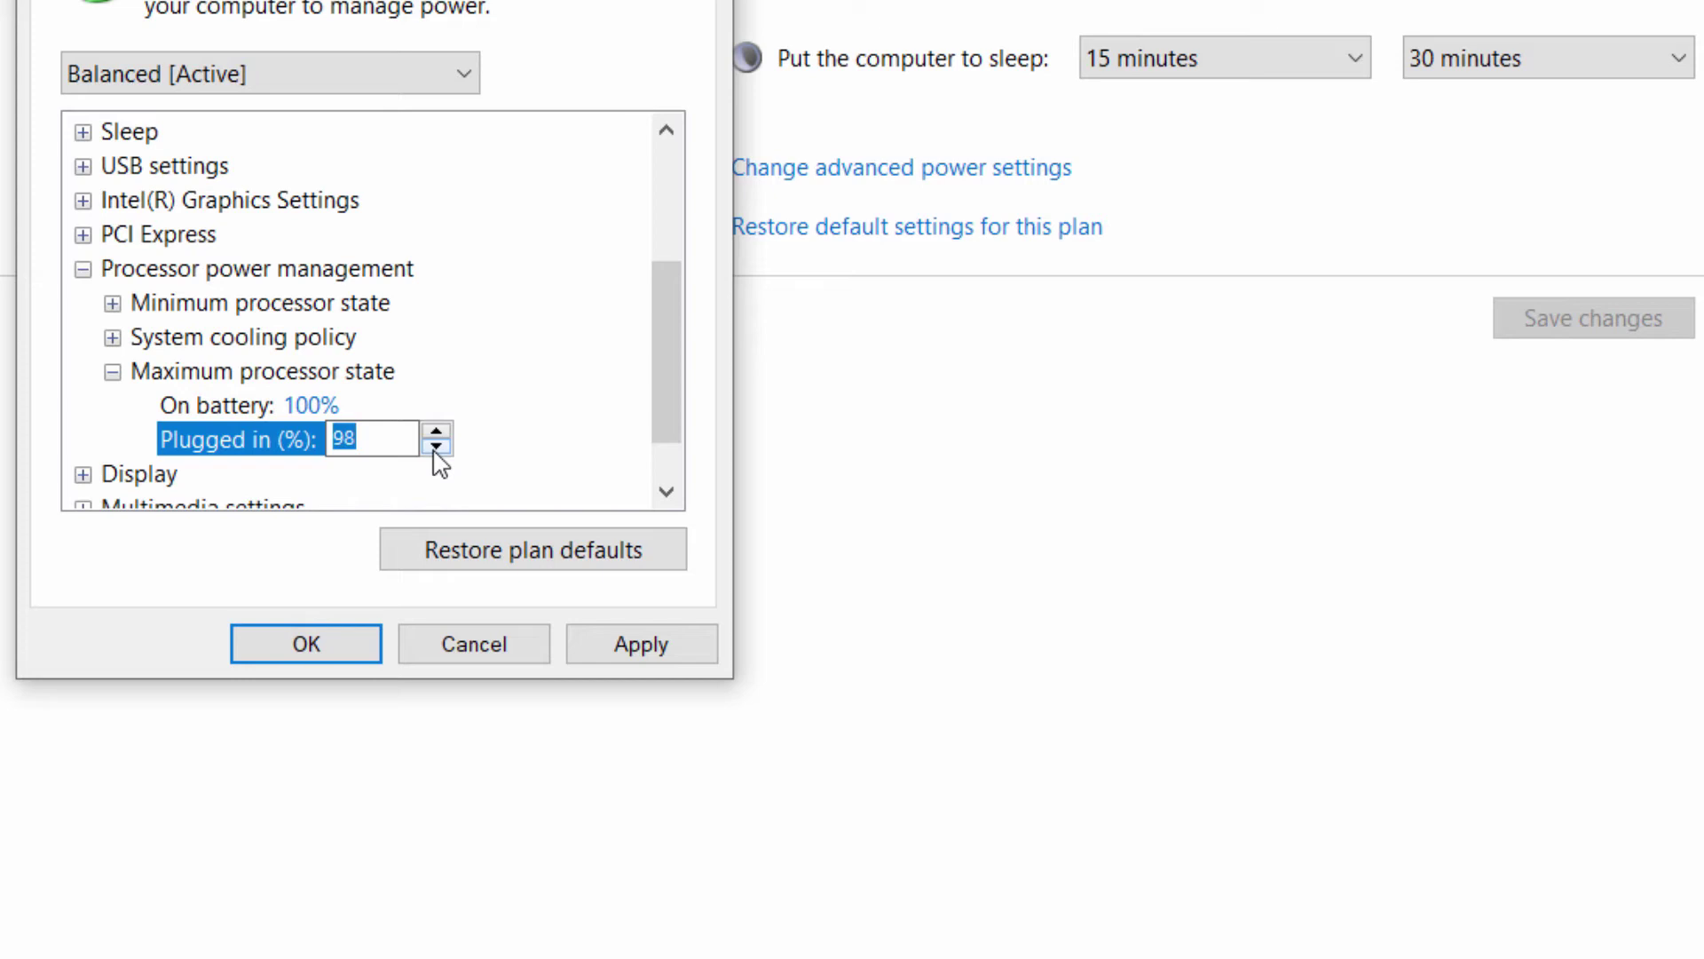
left_click(622, 648)
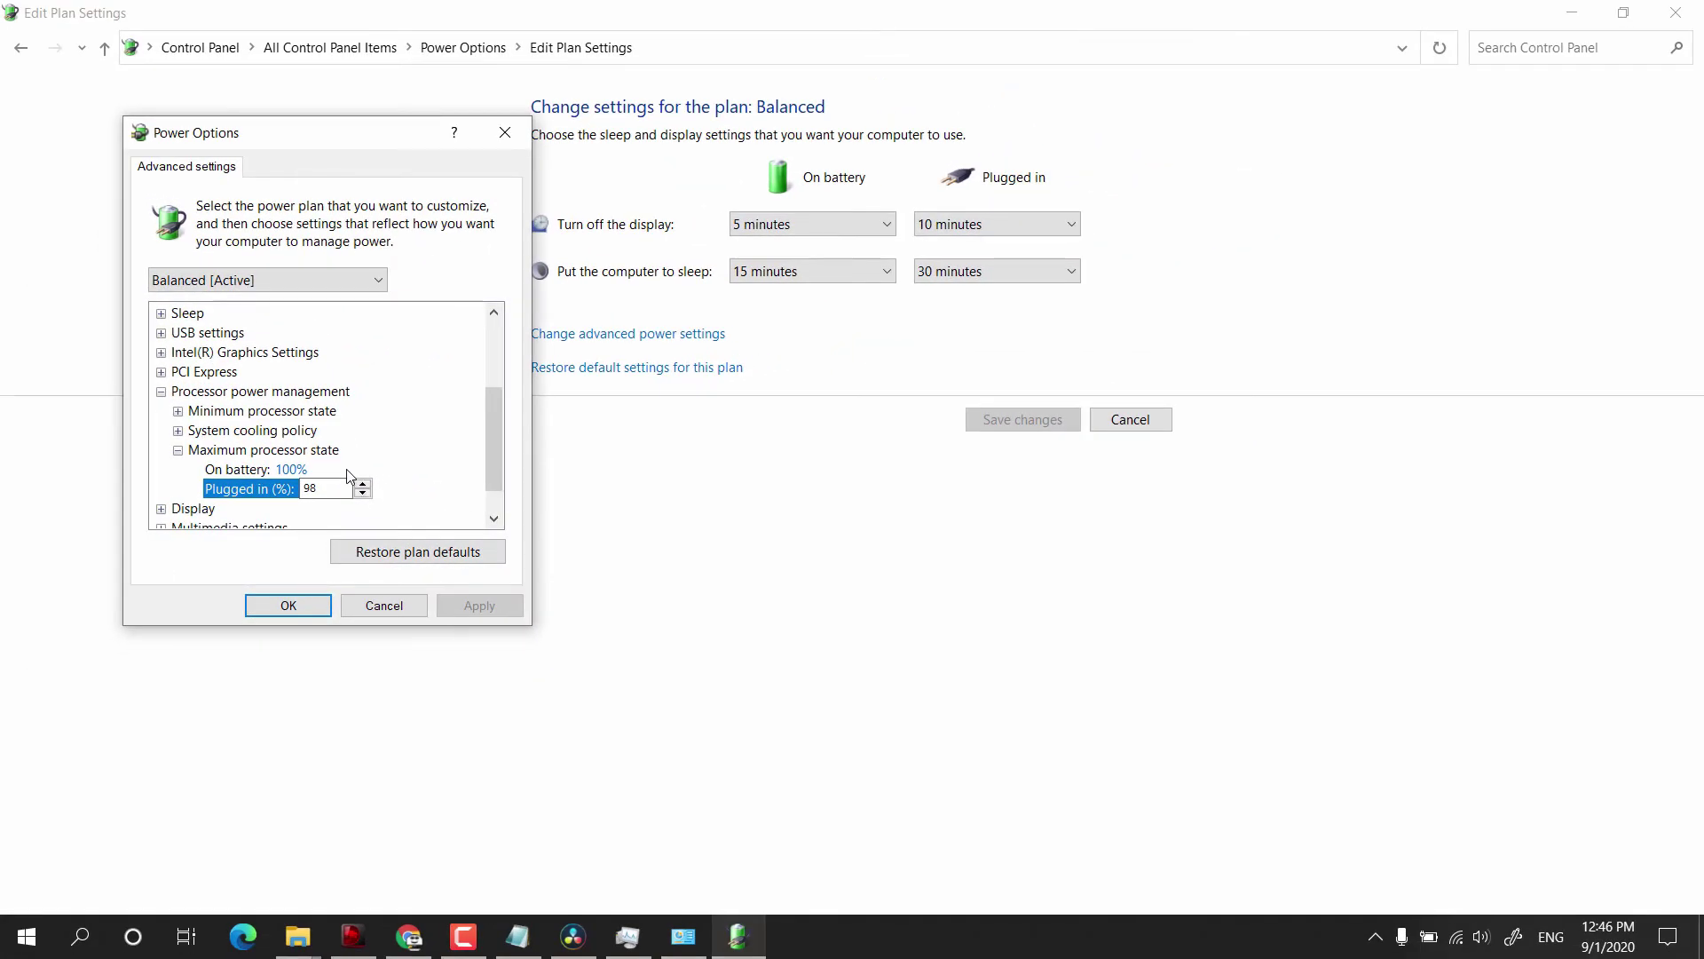
Lower the Balanced plan's on-battery maximum processor state and go back to Power Options.
left_click(351, 473)
left_click(362, 474)
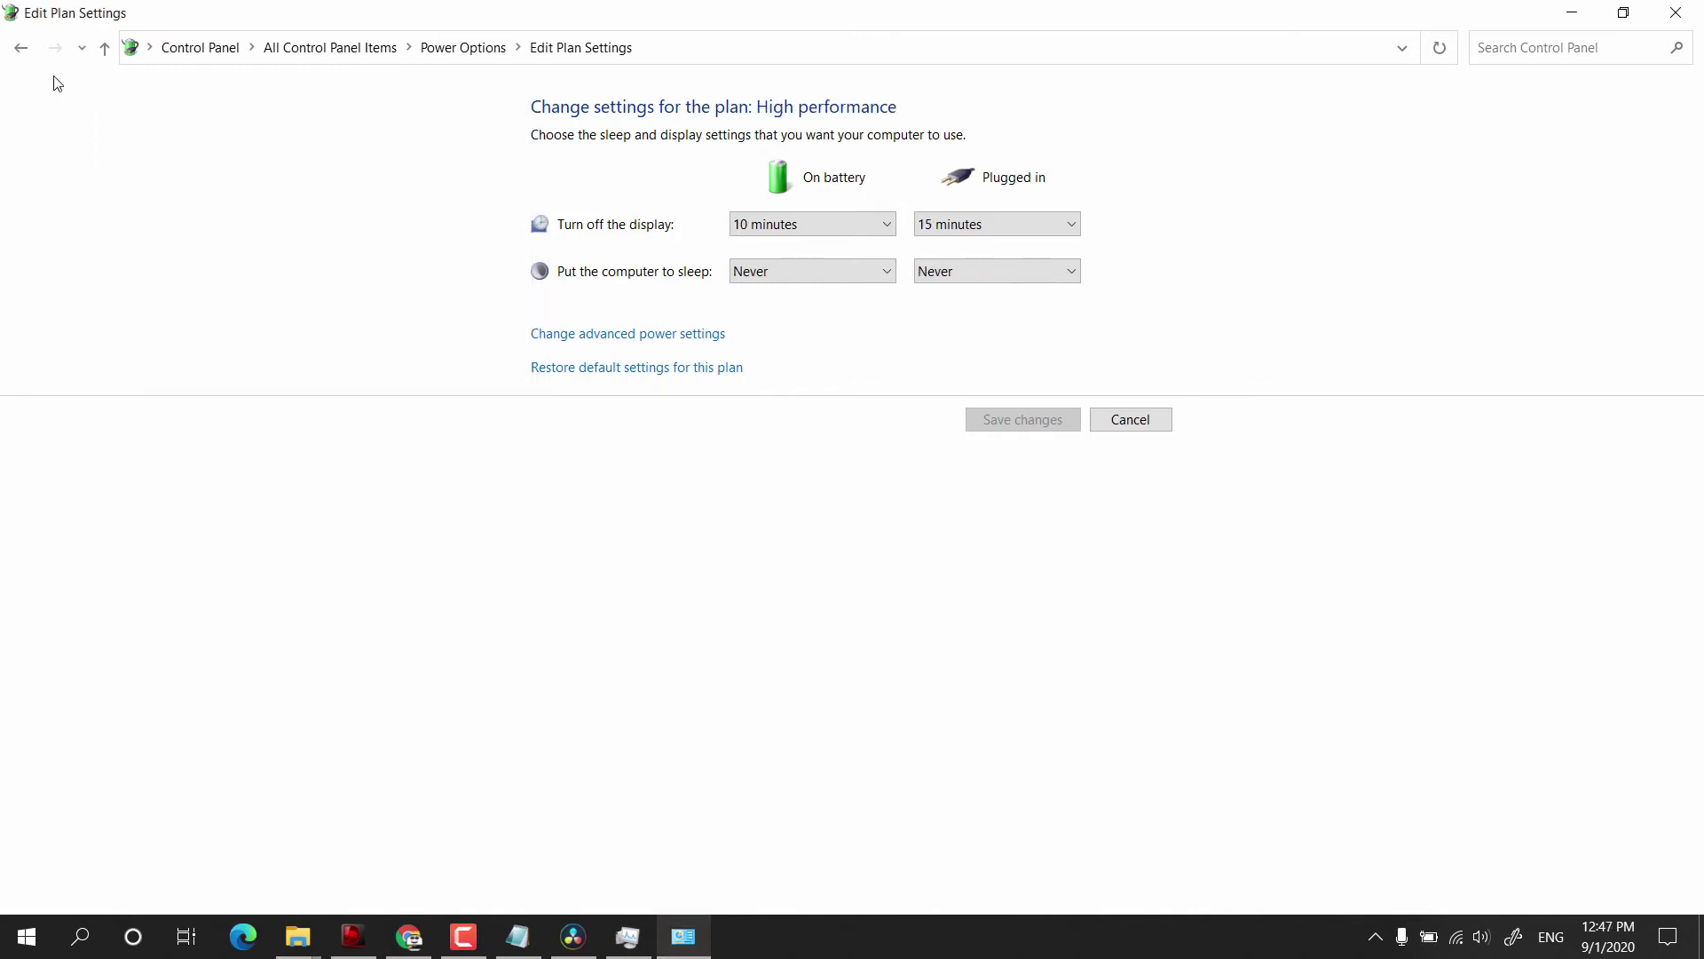
left_click(20, 47)
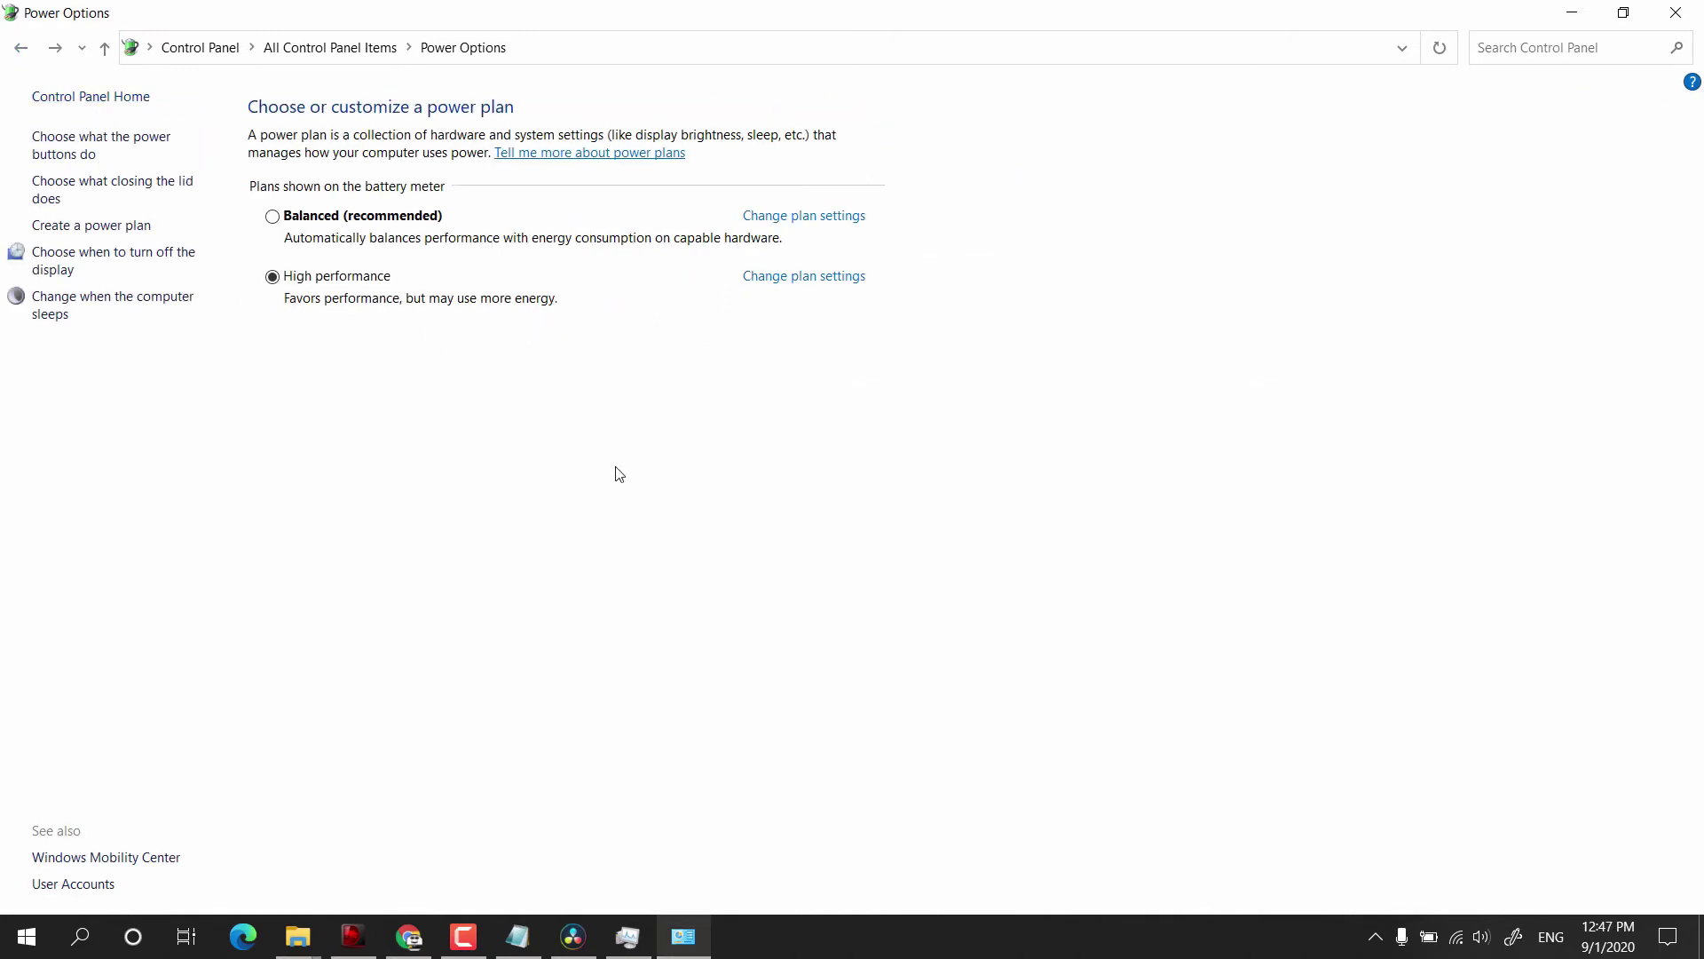
Lower the High performance plan's plugged-in maximum processor state to 99%.
left_click(805, 279)
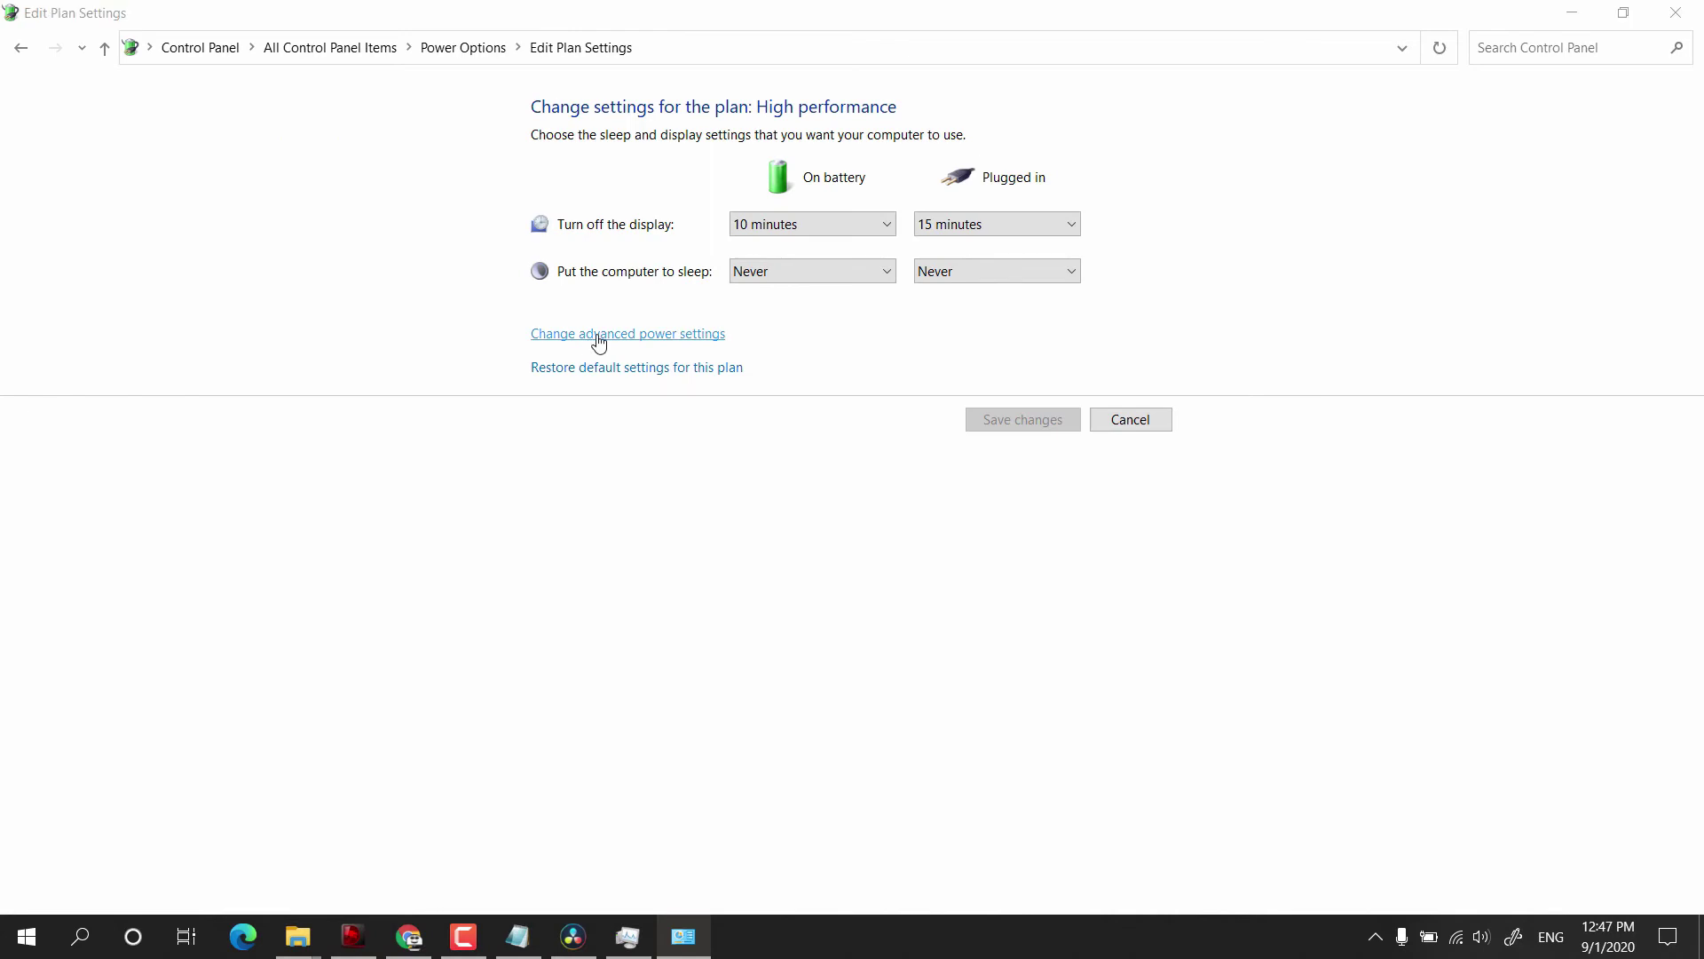
left_click(600, 334)
scroll(373, 409, "down", 2)
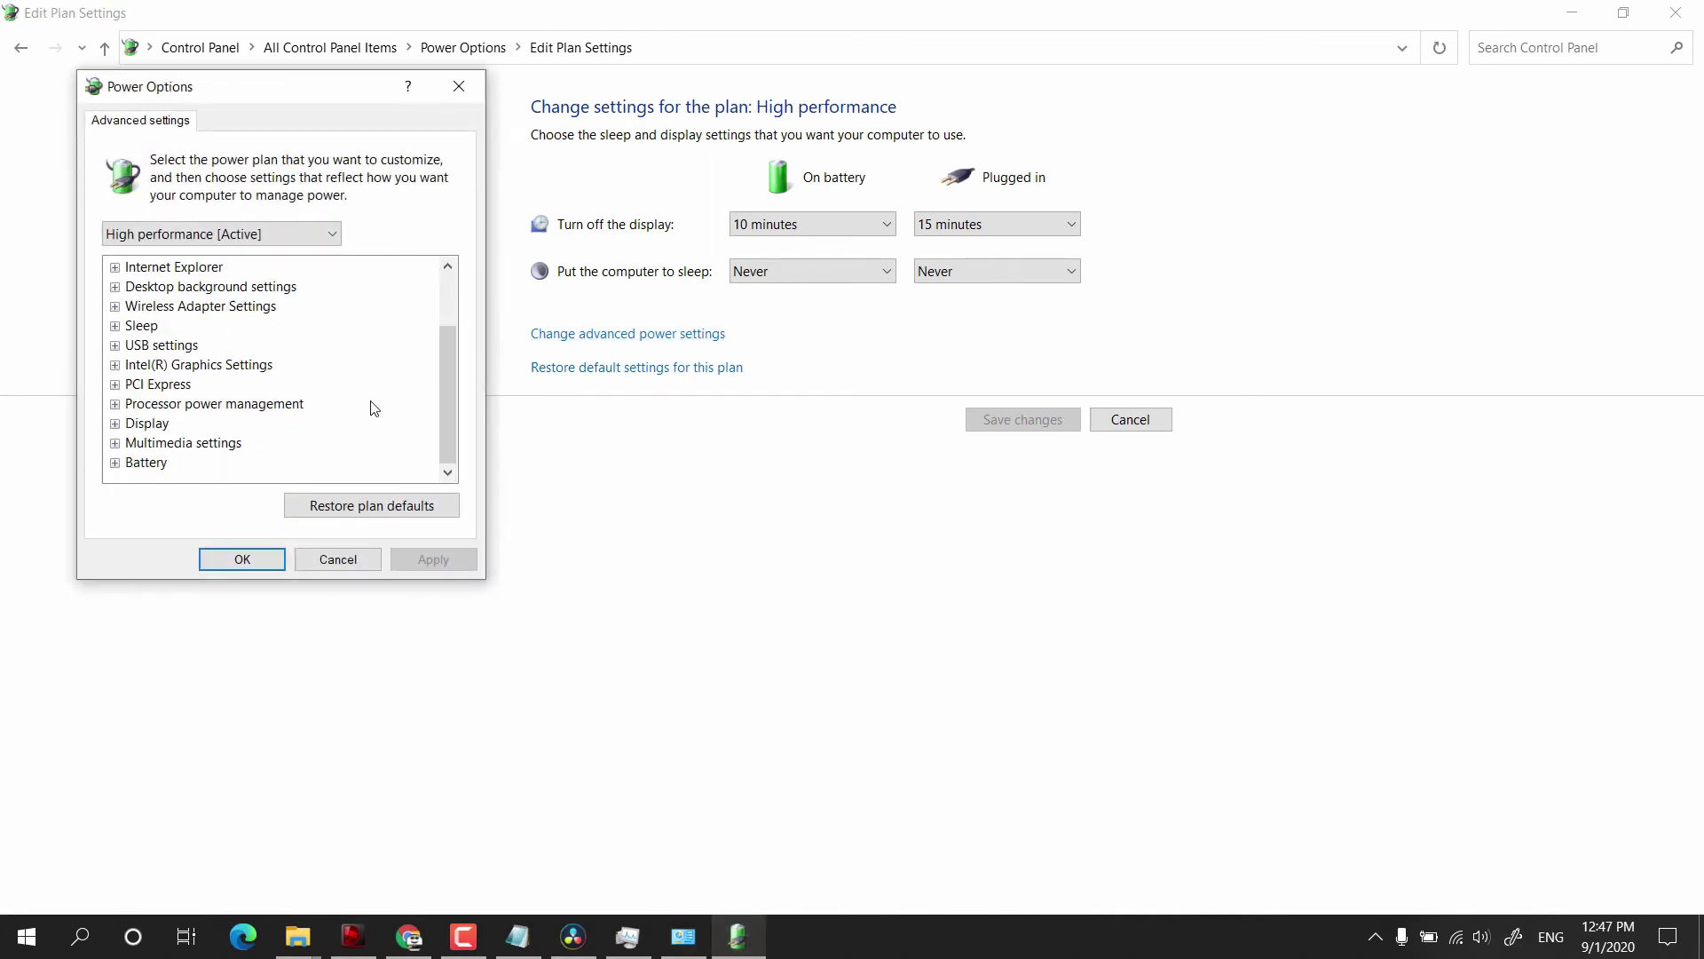
left_click(114, 404)
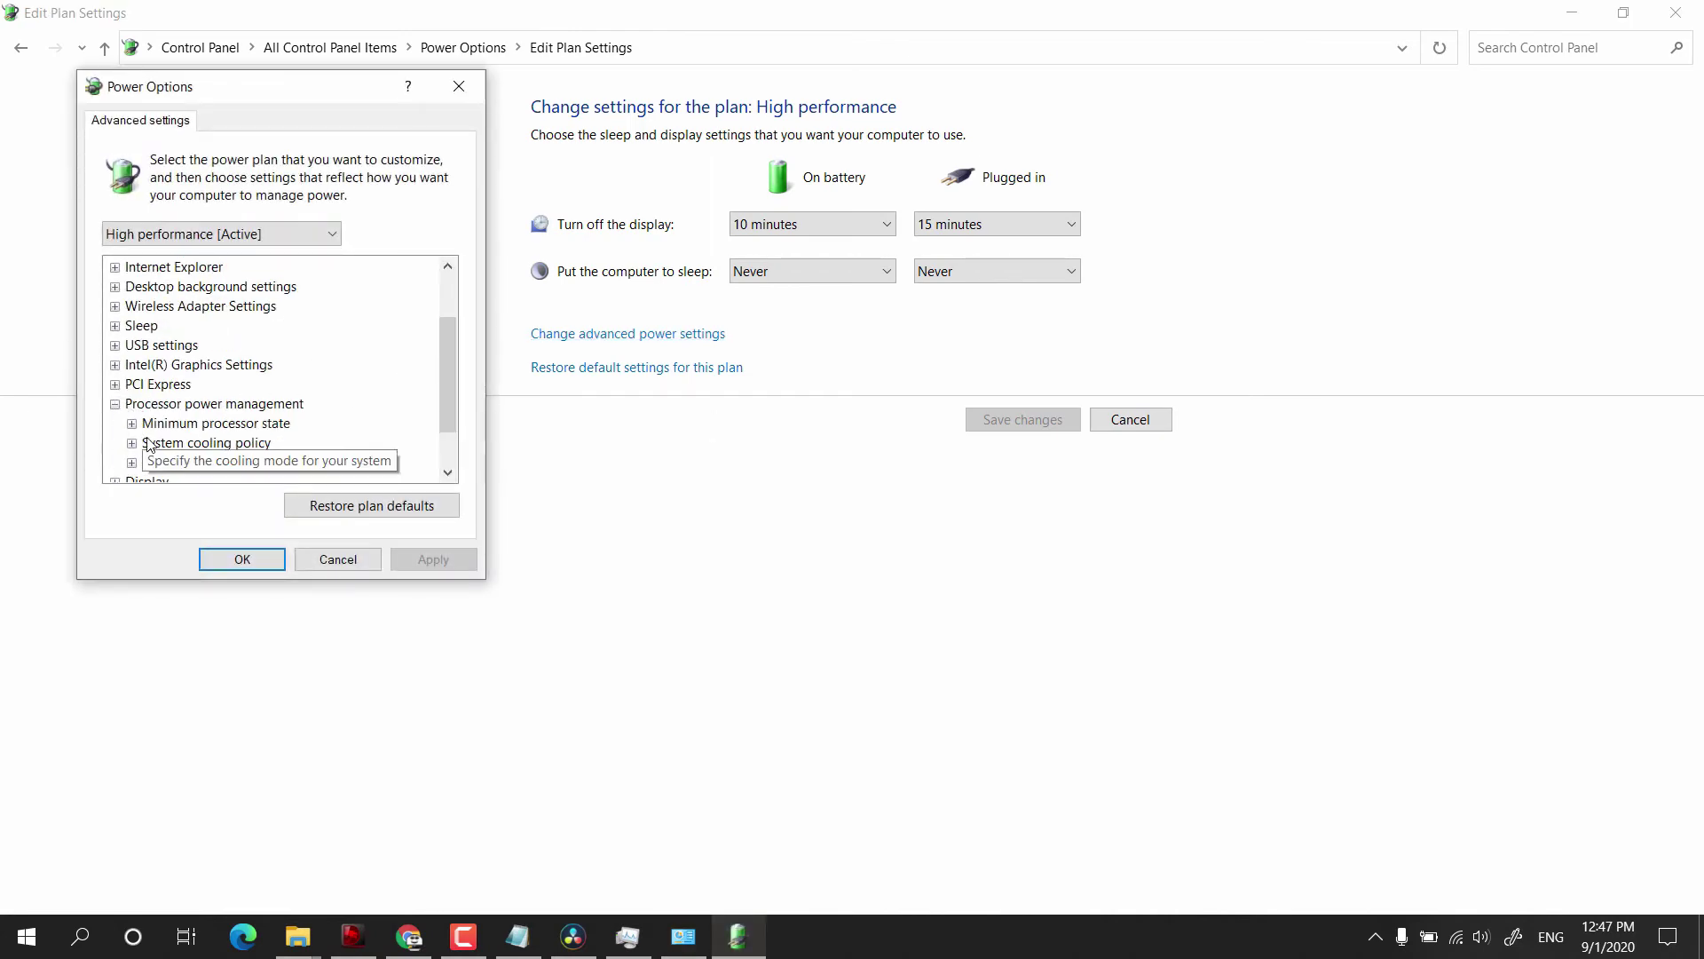
left_click(133, 463)
left_click(249, 463)
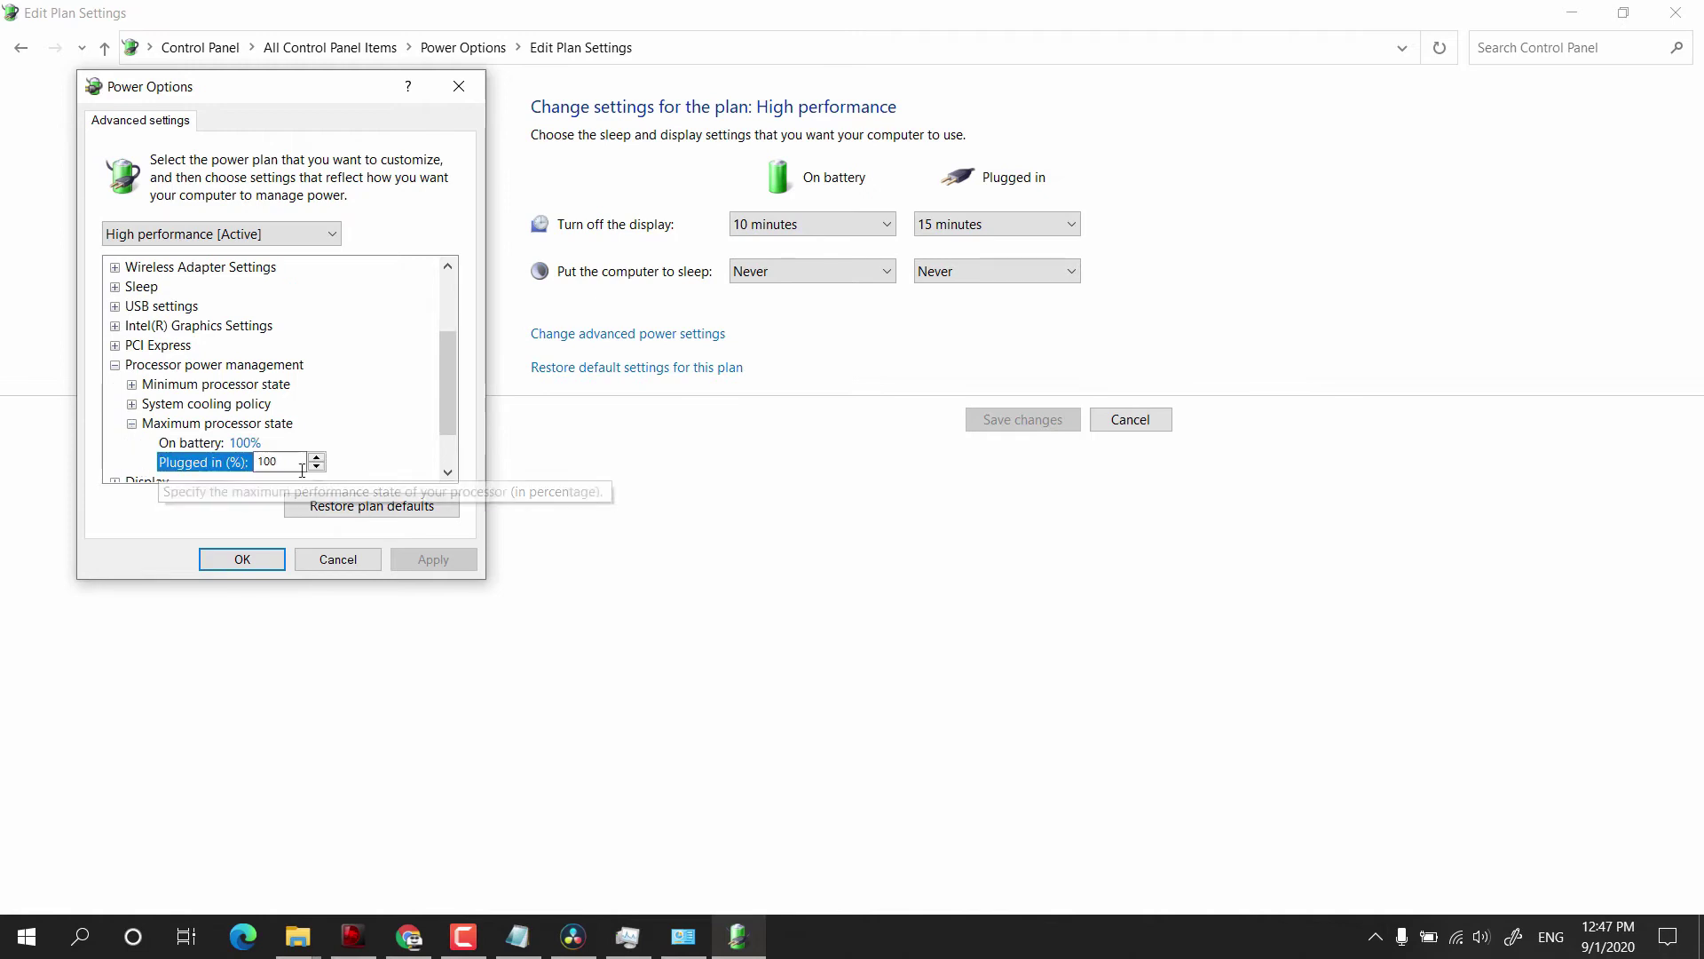
left_click(317, 467)
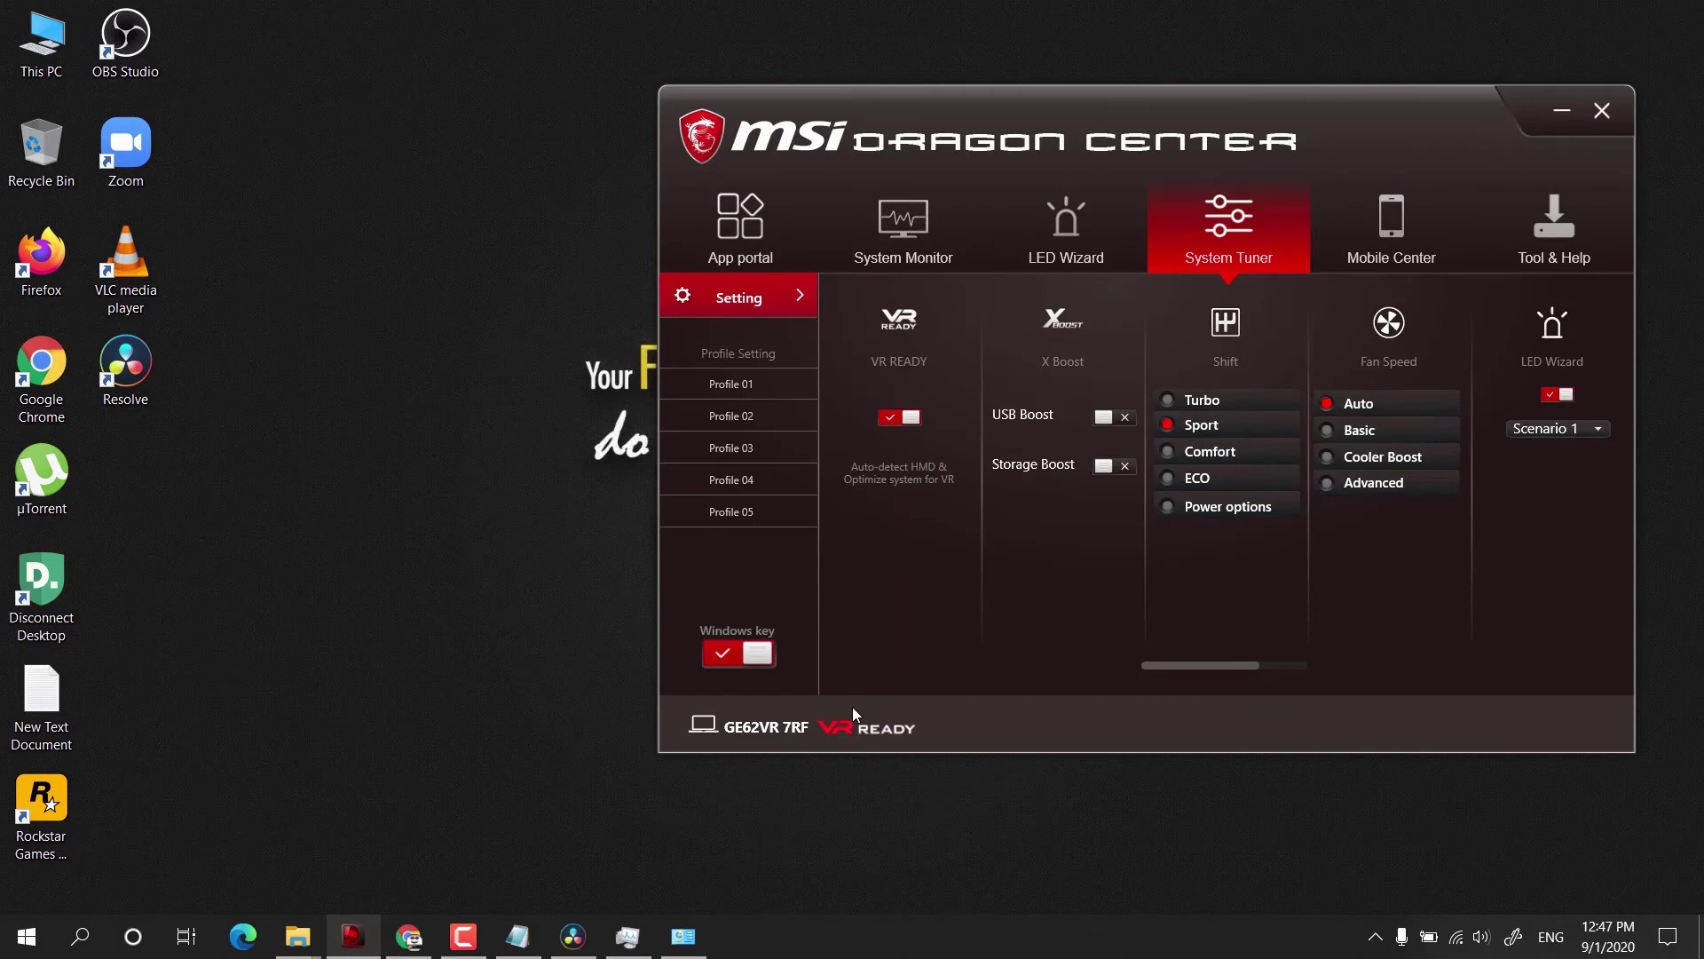
Switch to DaVinci Resolve and start the queued Timeline 1 render.
left_click(573, 936)
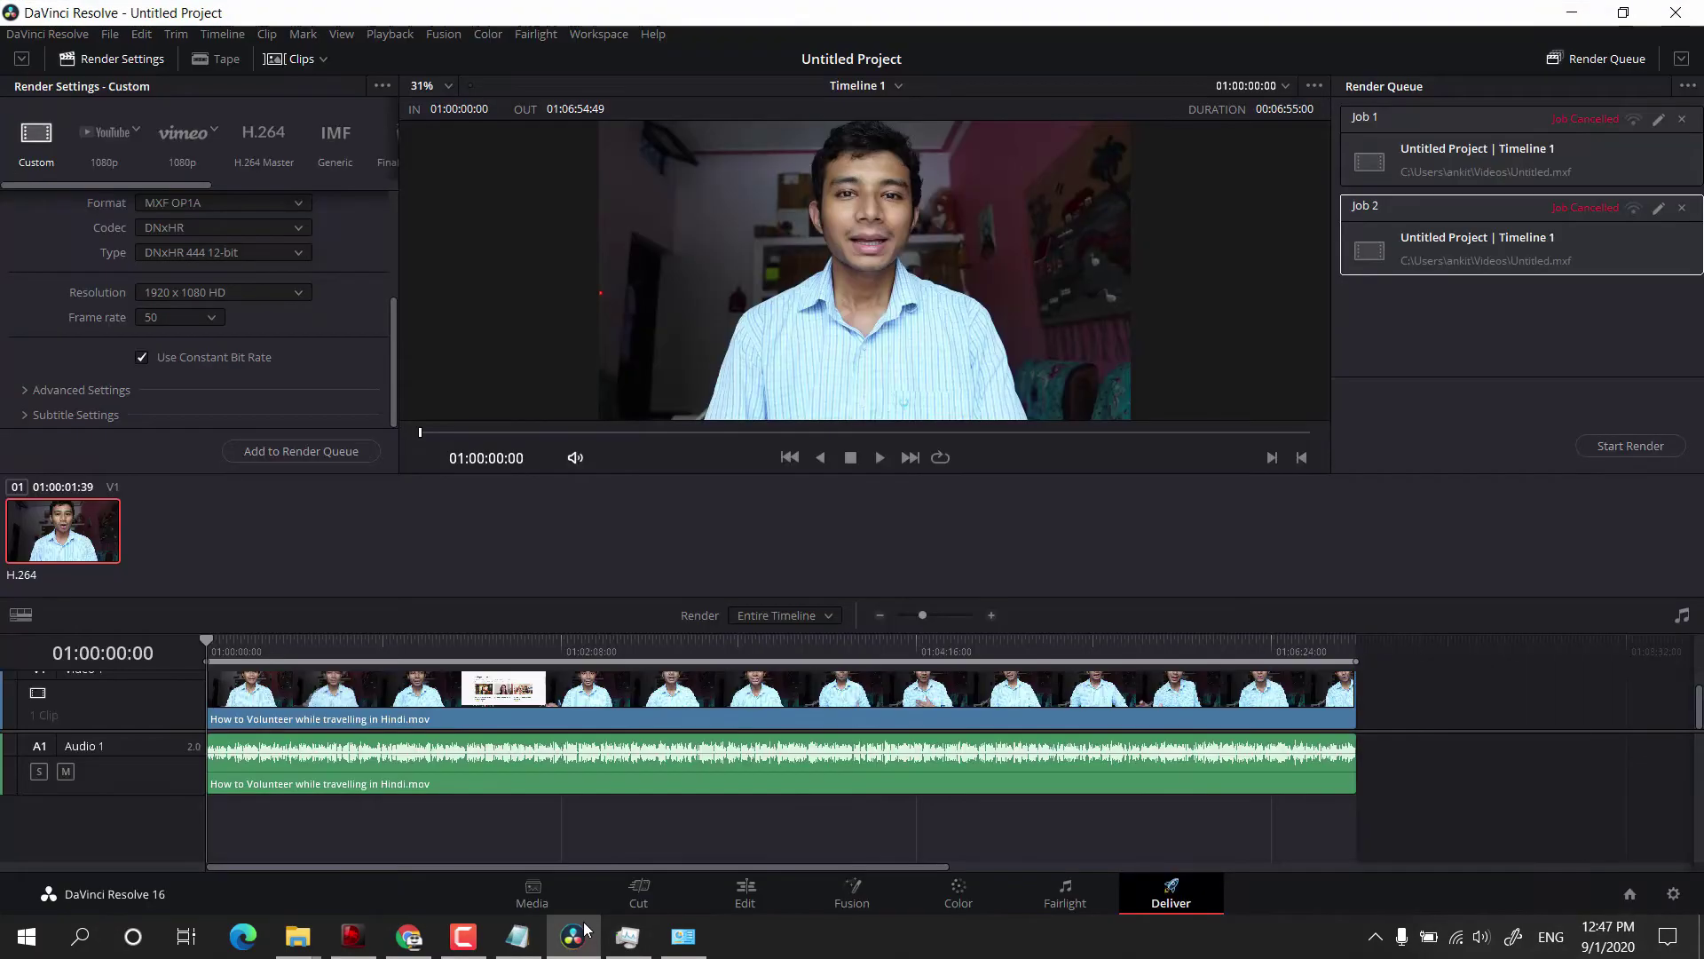
left_click(1626, 445)
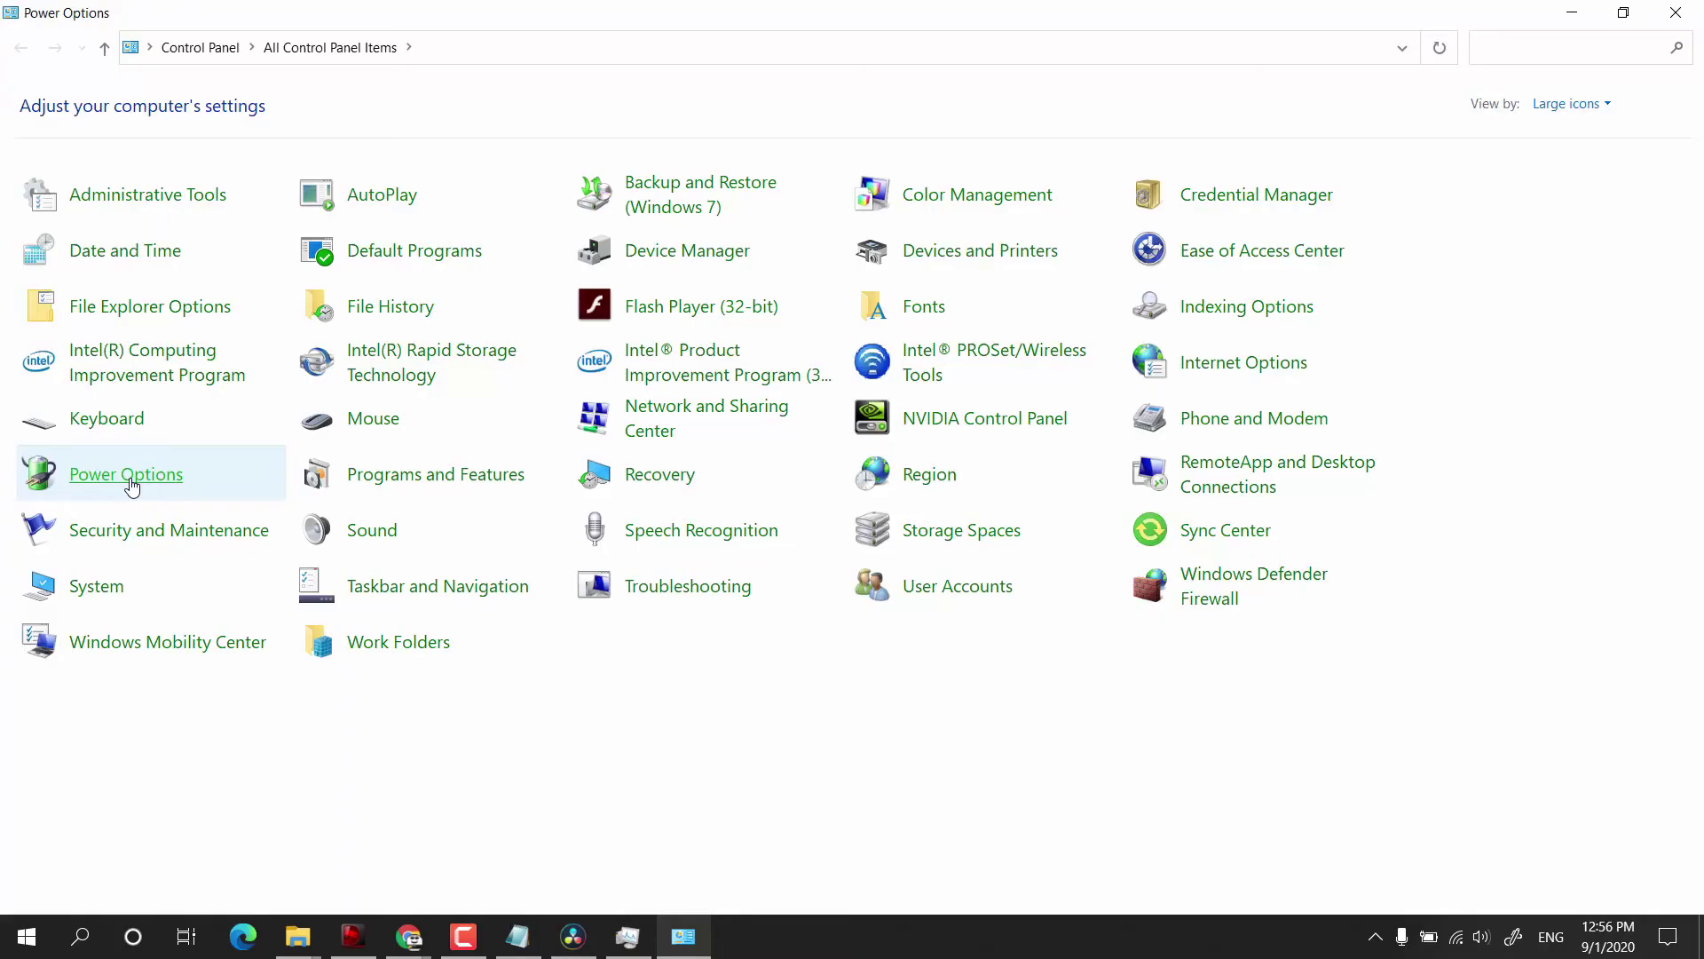
Open the Balanced plan's advanced power settings and expand Processor power management.
left_click(133, 485)
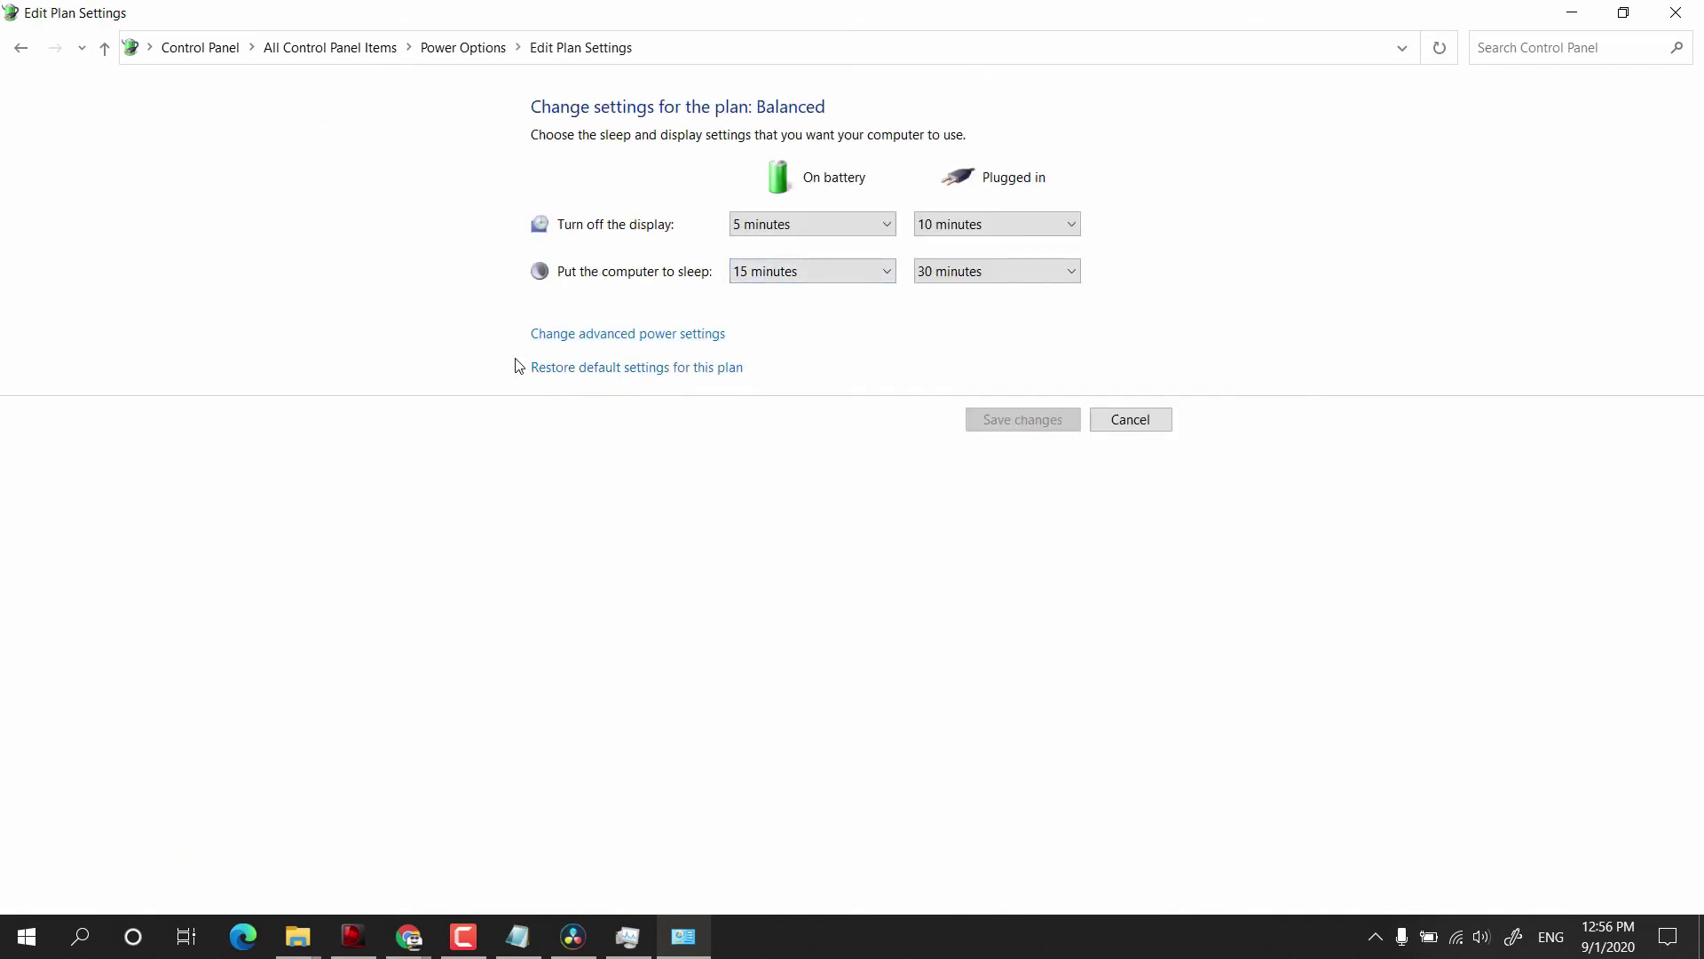
left_click(588, 337)
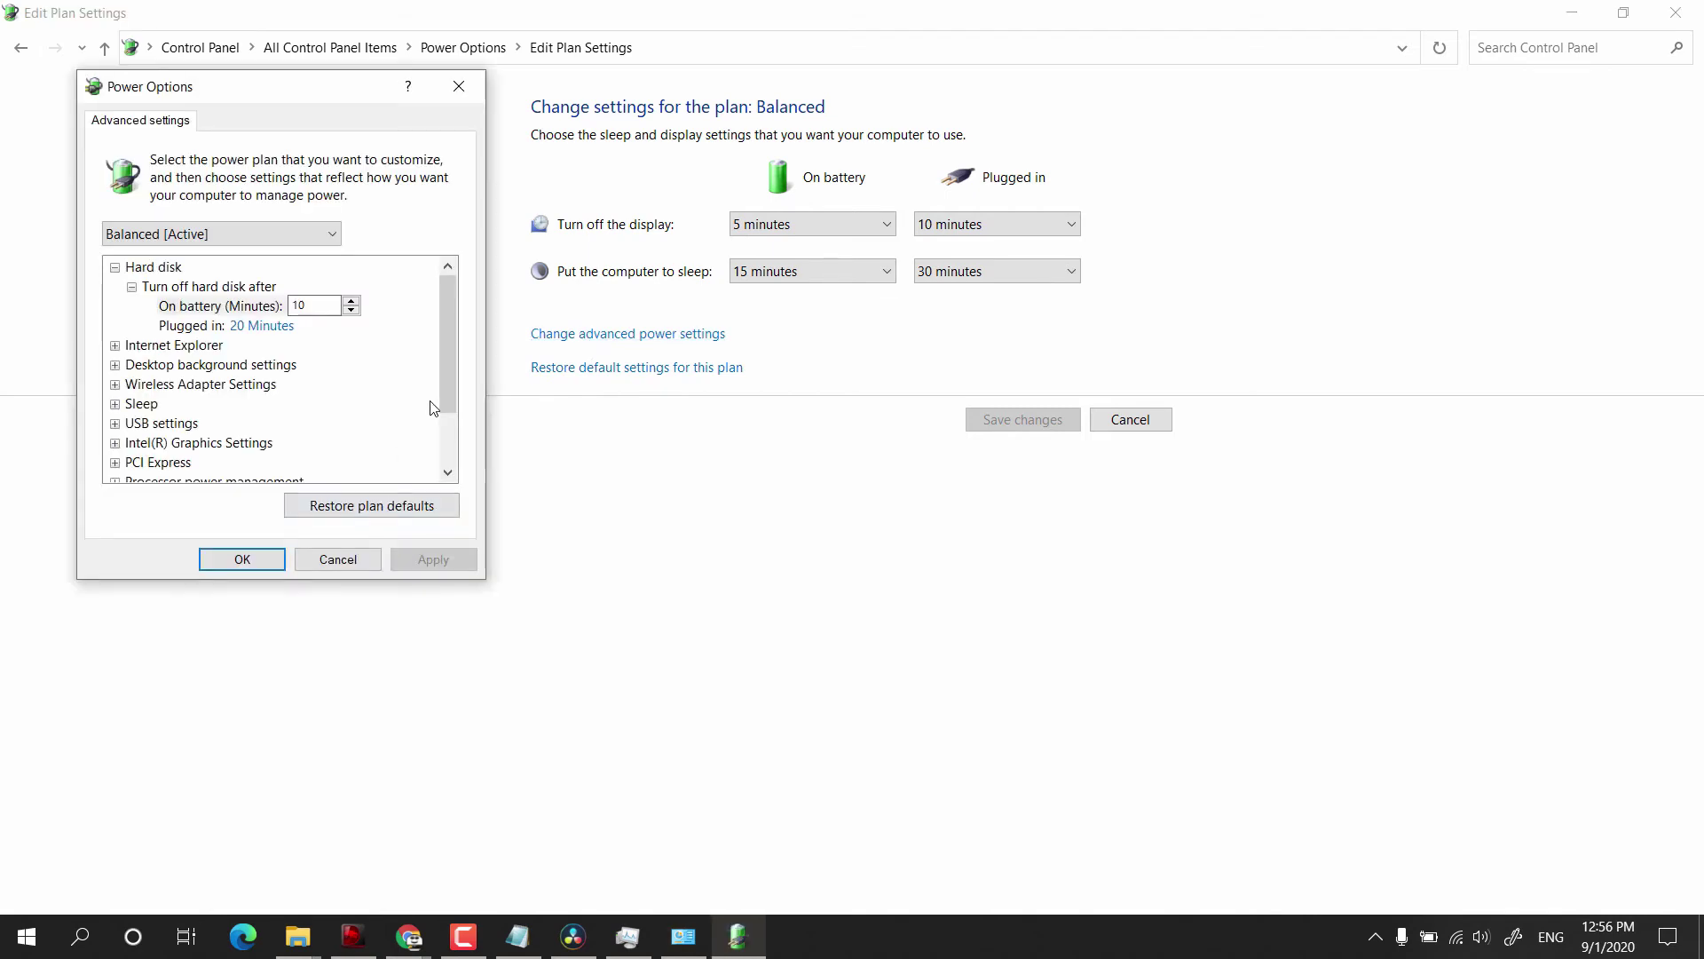
scroll(447, 393, "down", 3)
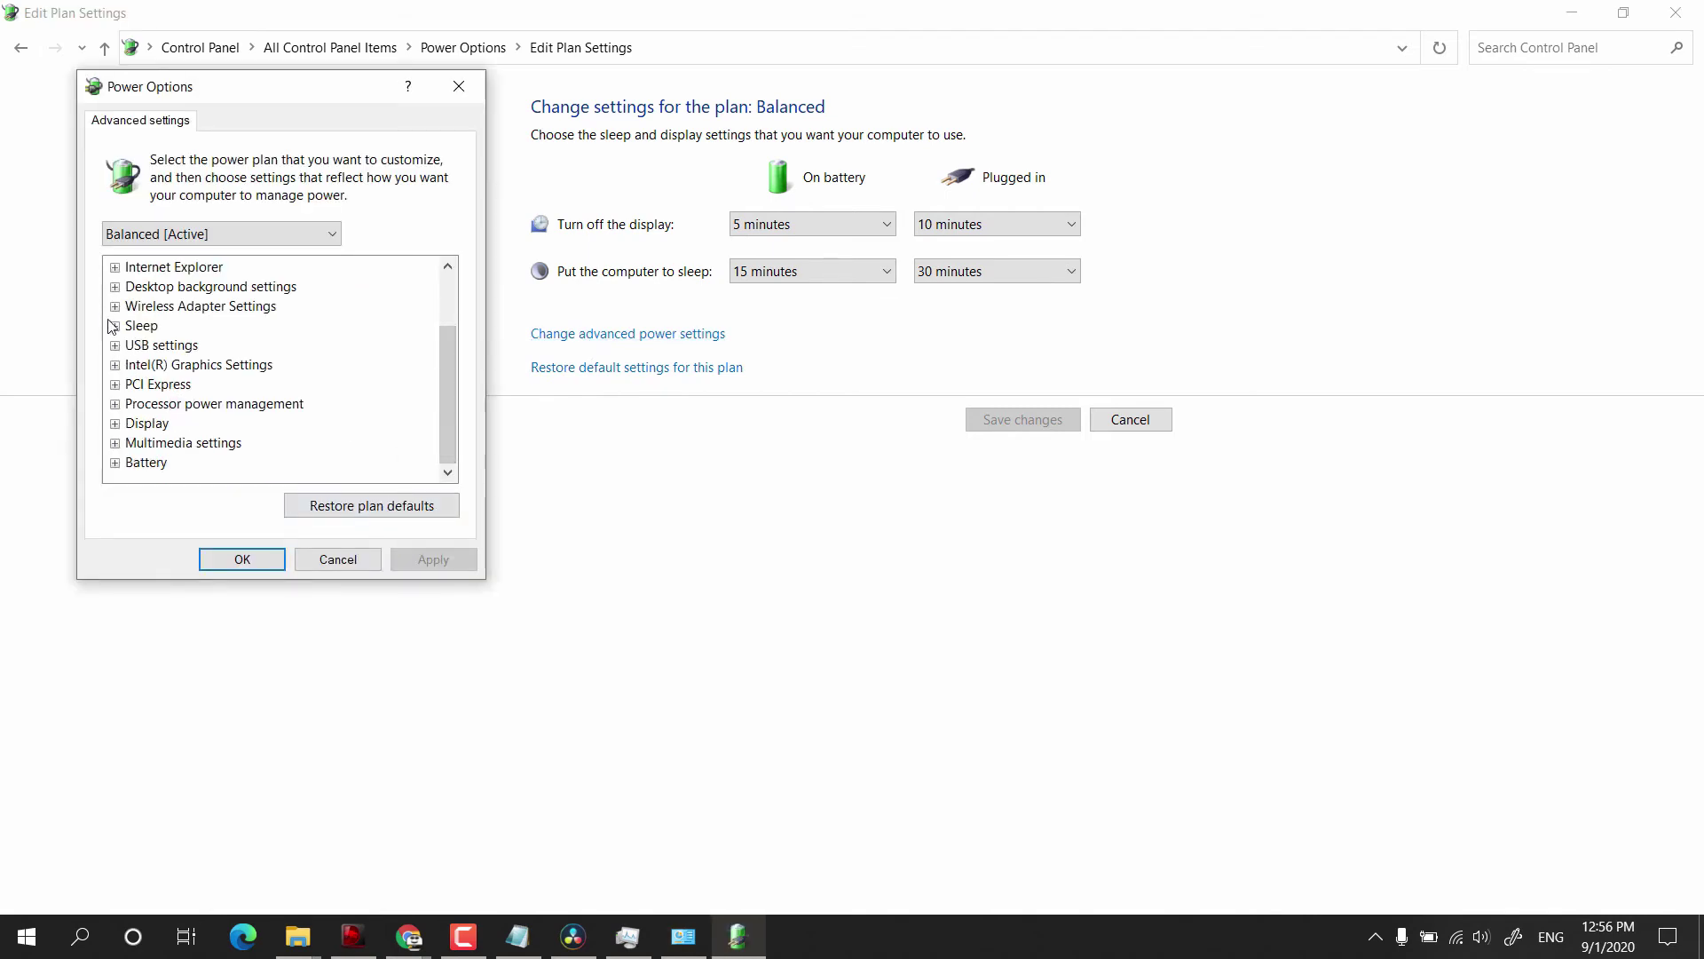
left_click(114, 404)
Set Maximum processor state to 95% on battery and plugged in.
left_click(242, 462)
type("95")
key("Up")
type("95")
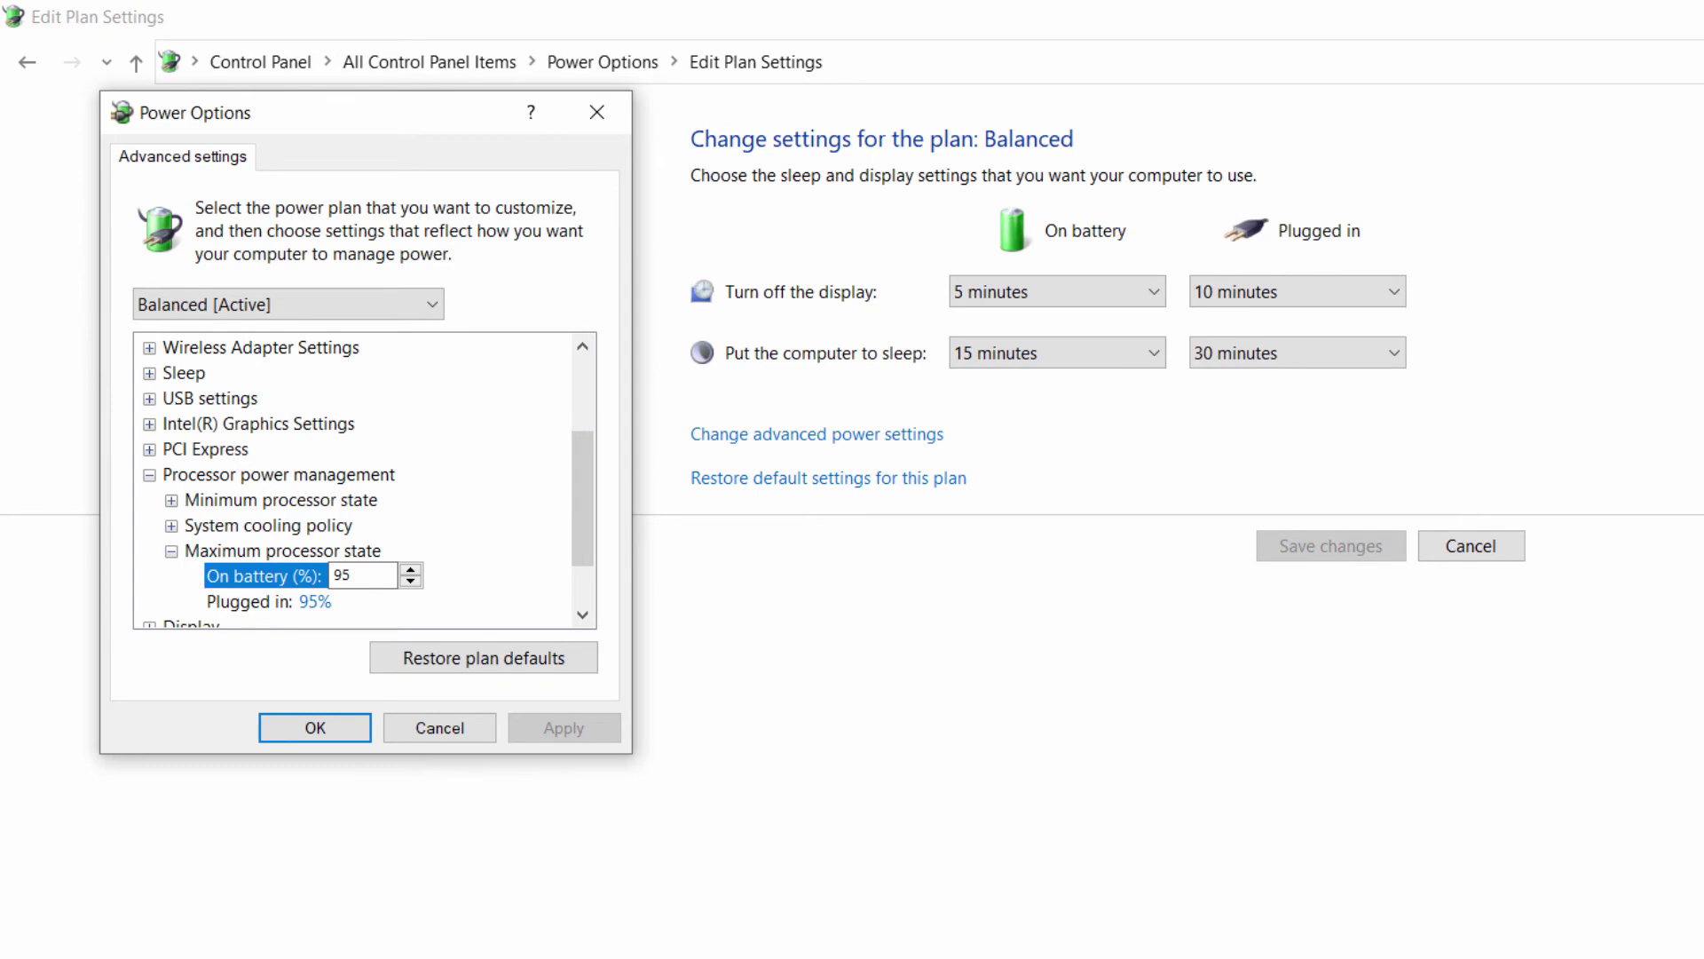
key("alt+Tab")
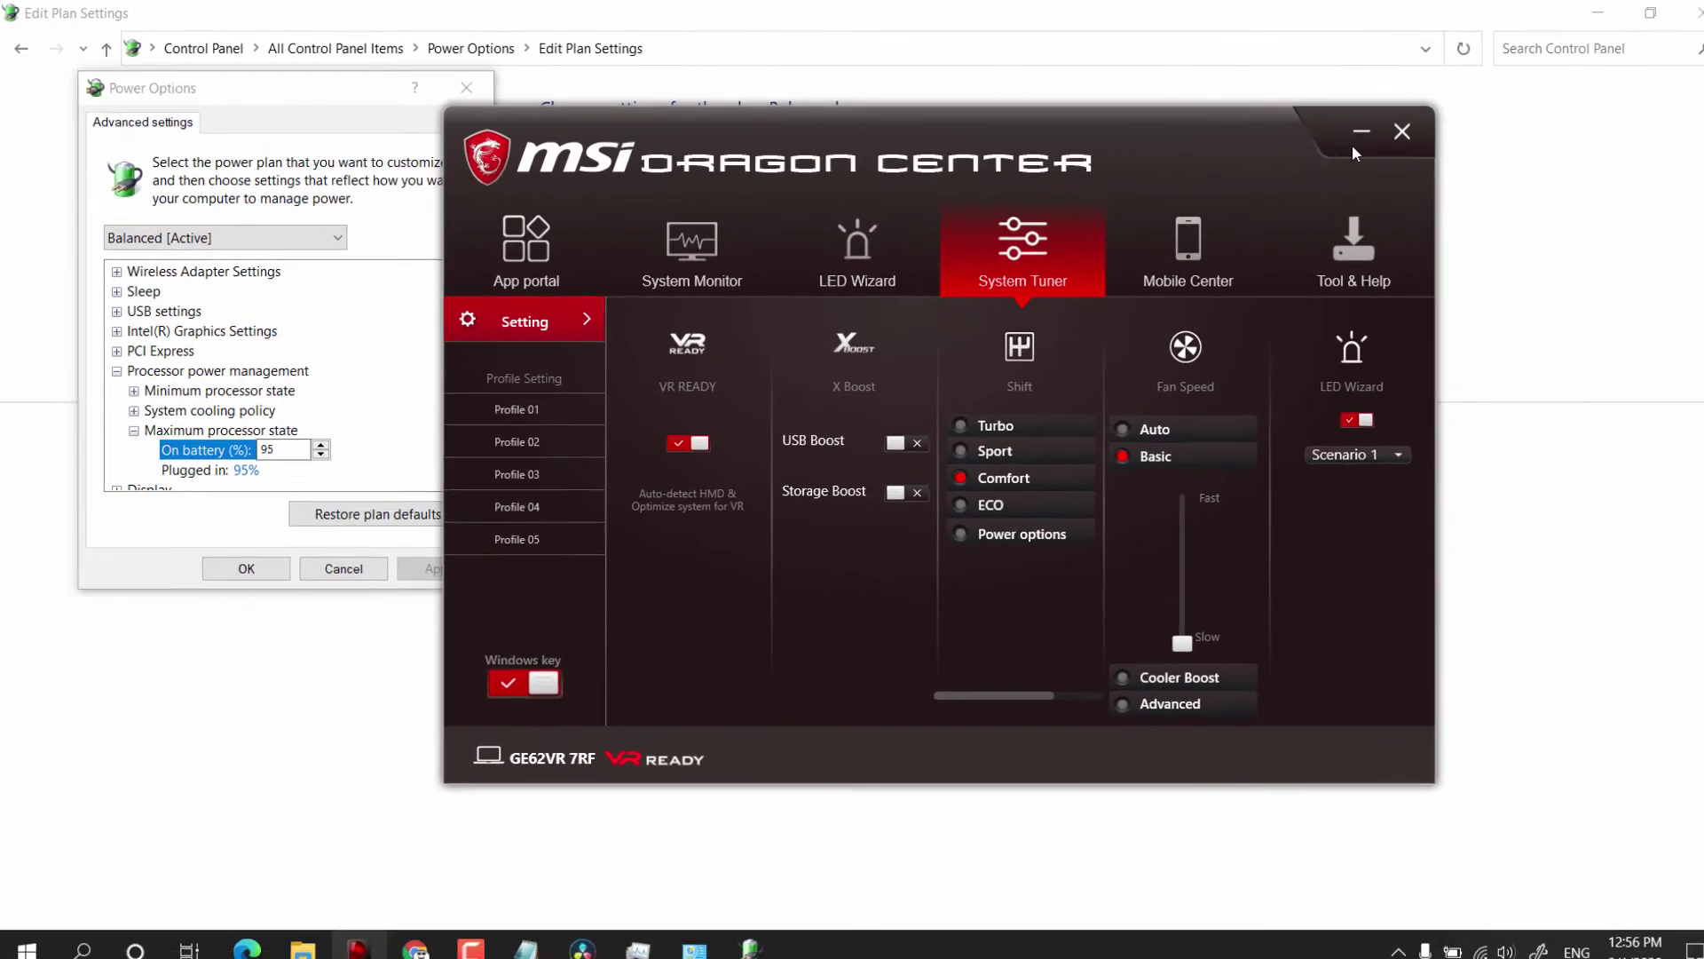
Minimize the plan settings window and Dragon Center, bringing DaVinci Resolve's two-job render queue forward.
key("alt+Tab")
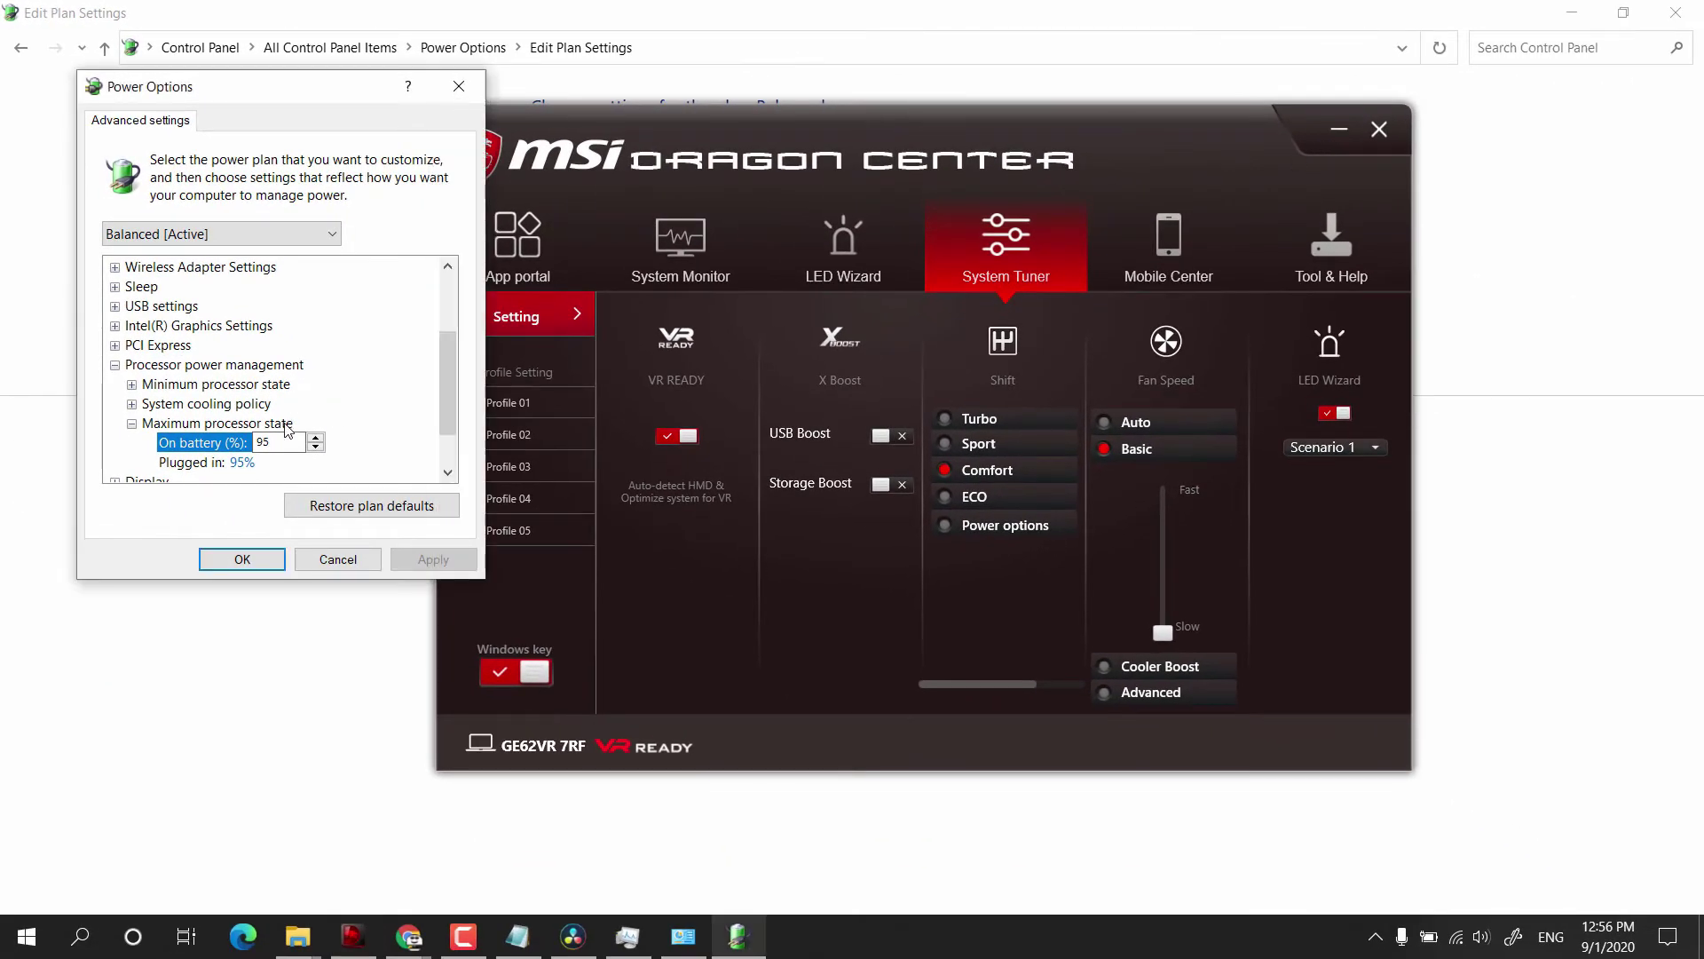
left_click(1570, 10)
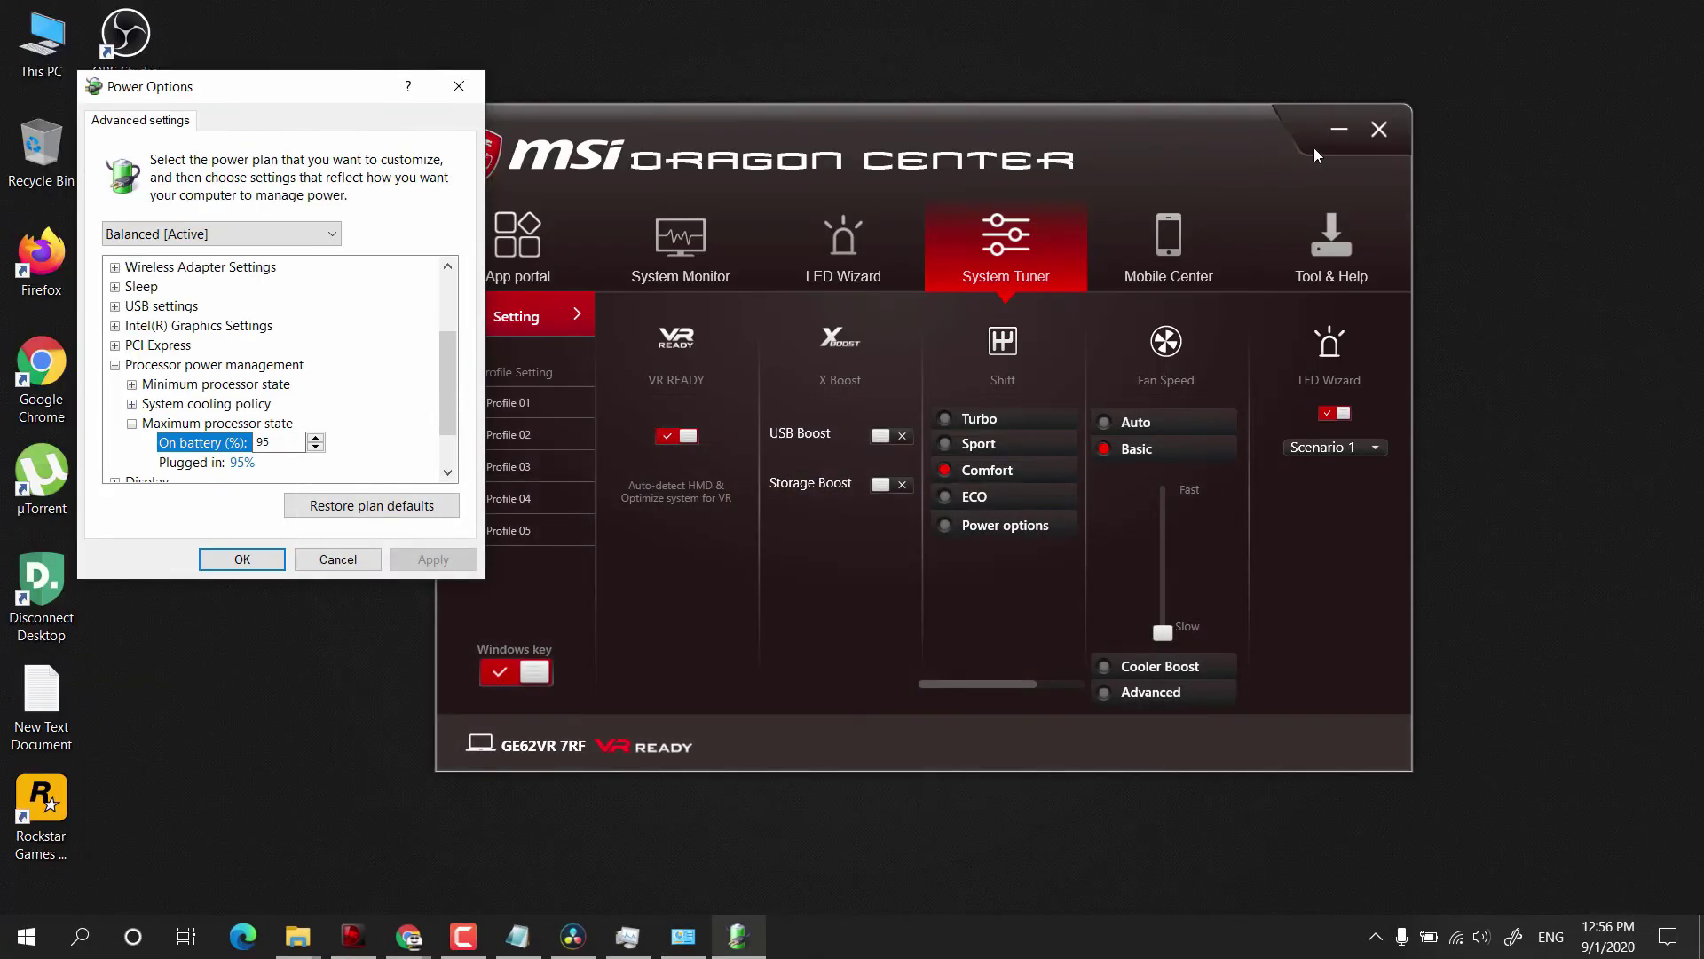
left_click(1340, 131)
left_click(573, 936)
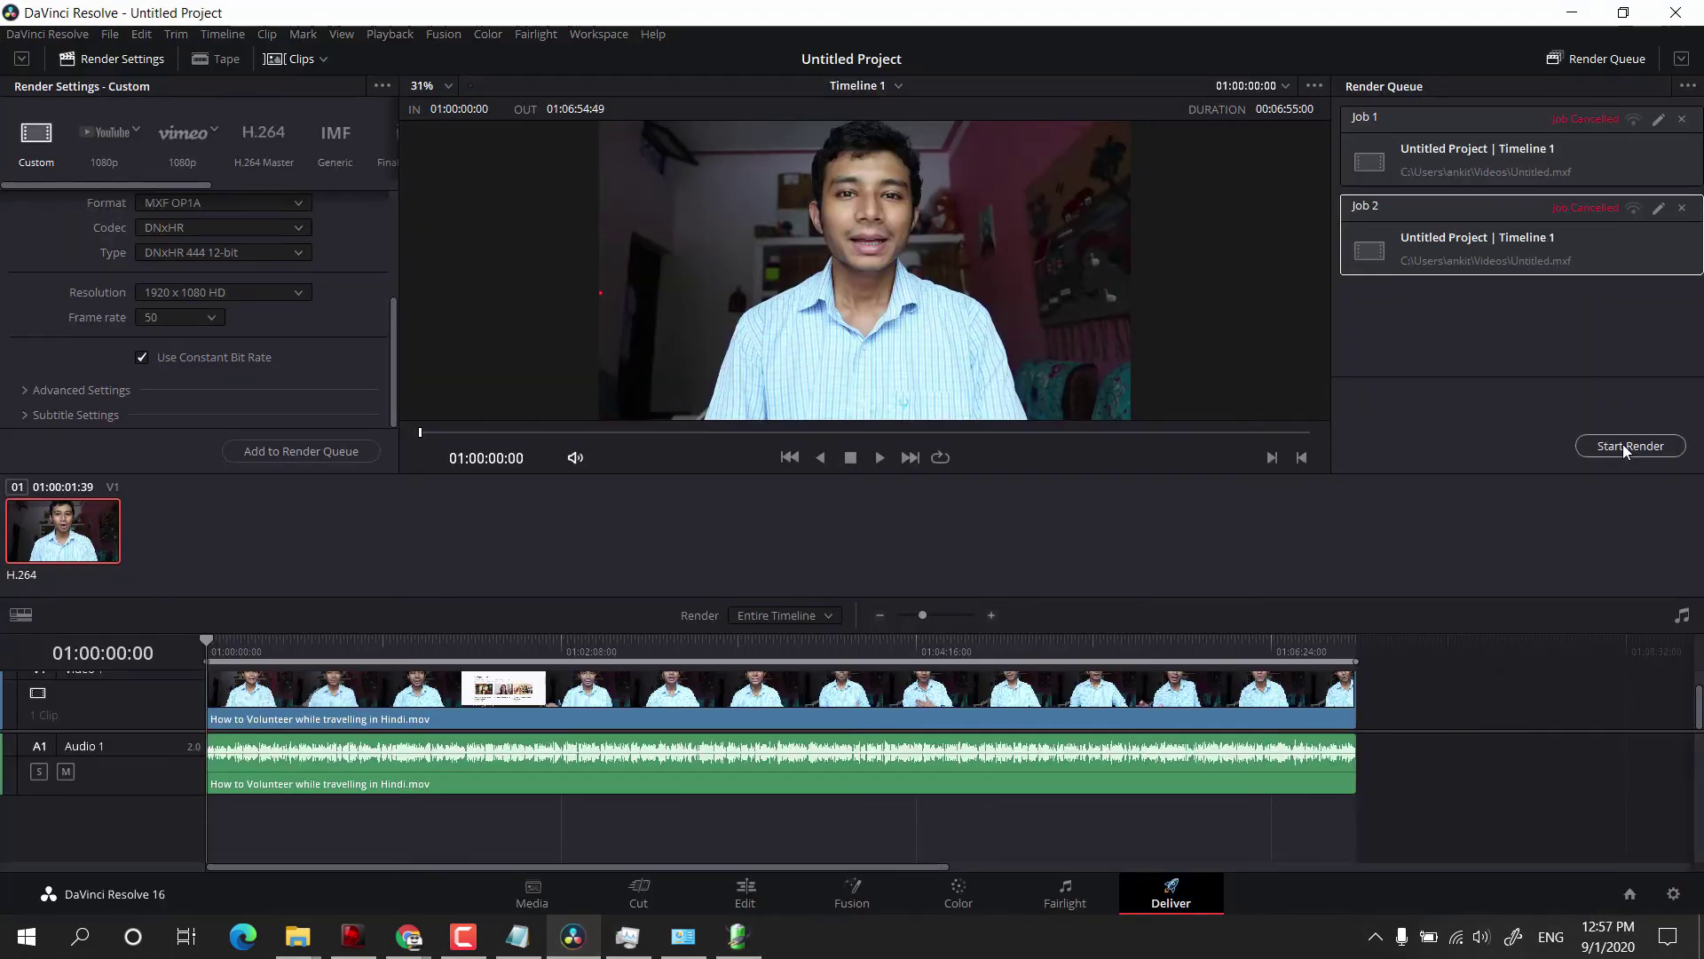
Start rendering Job 2 and watch the full CPU load in Task Manager.
left_click(1622, 444)
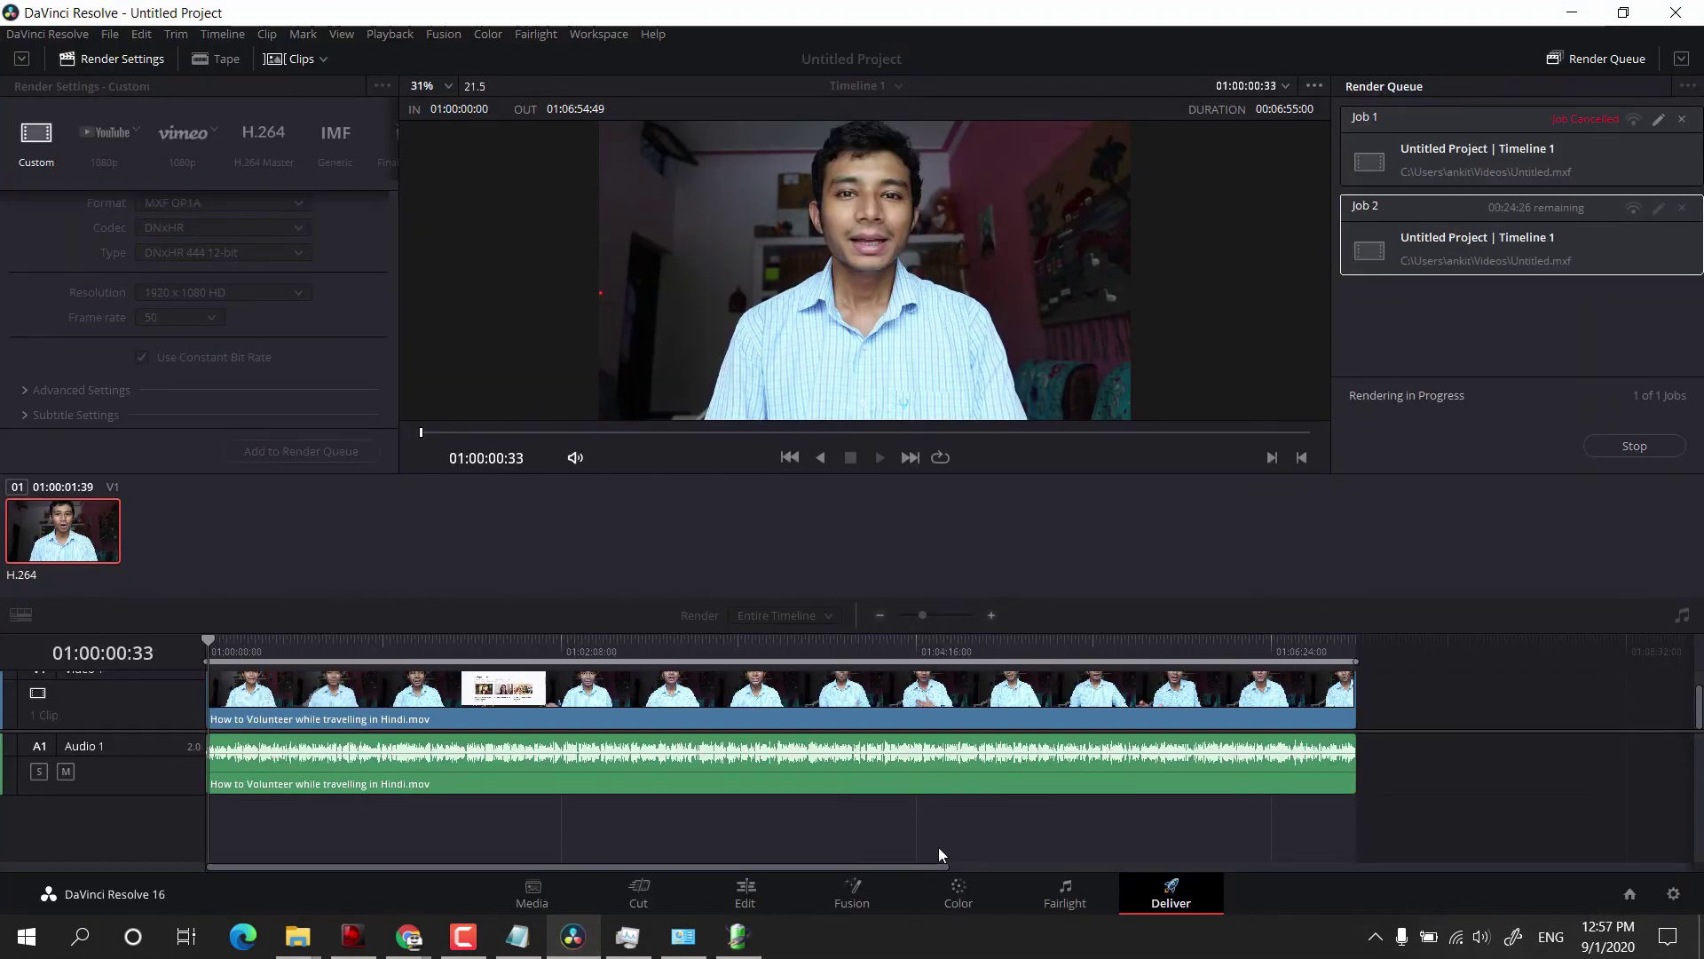
left_click(628, 937)
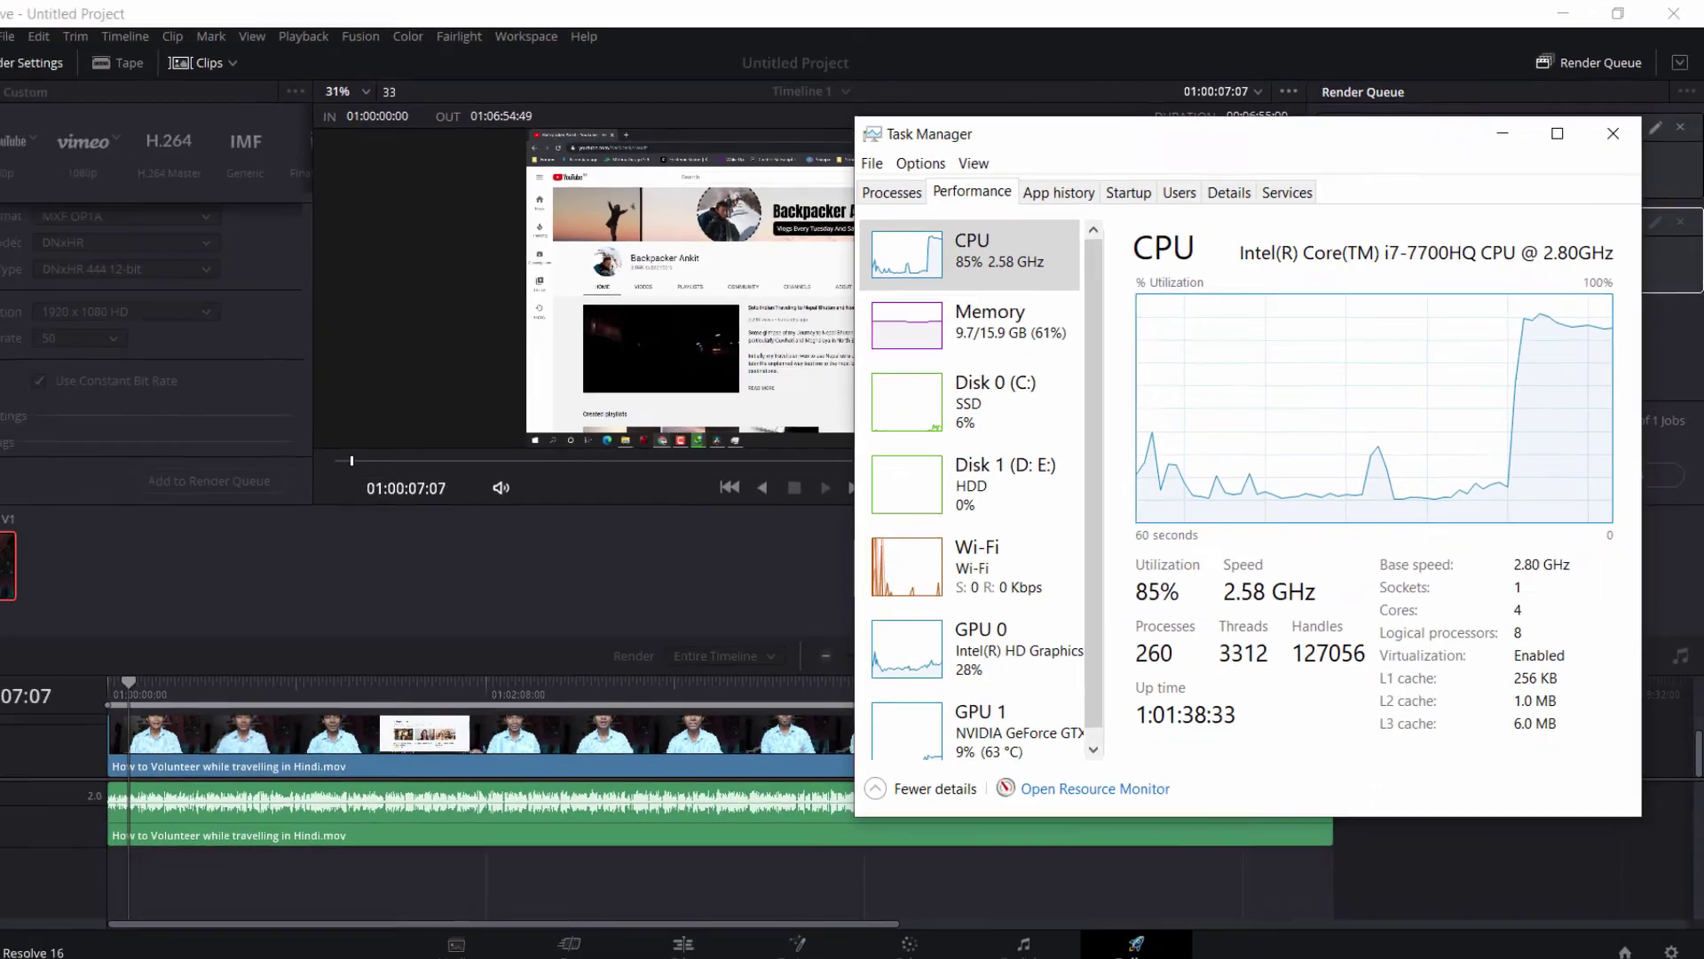
left_click(264, 957)
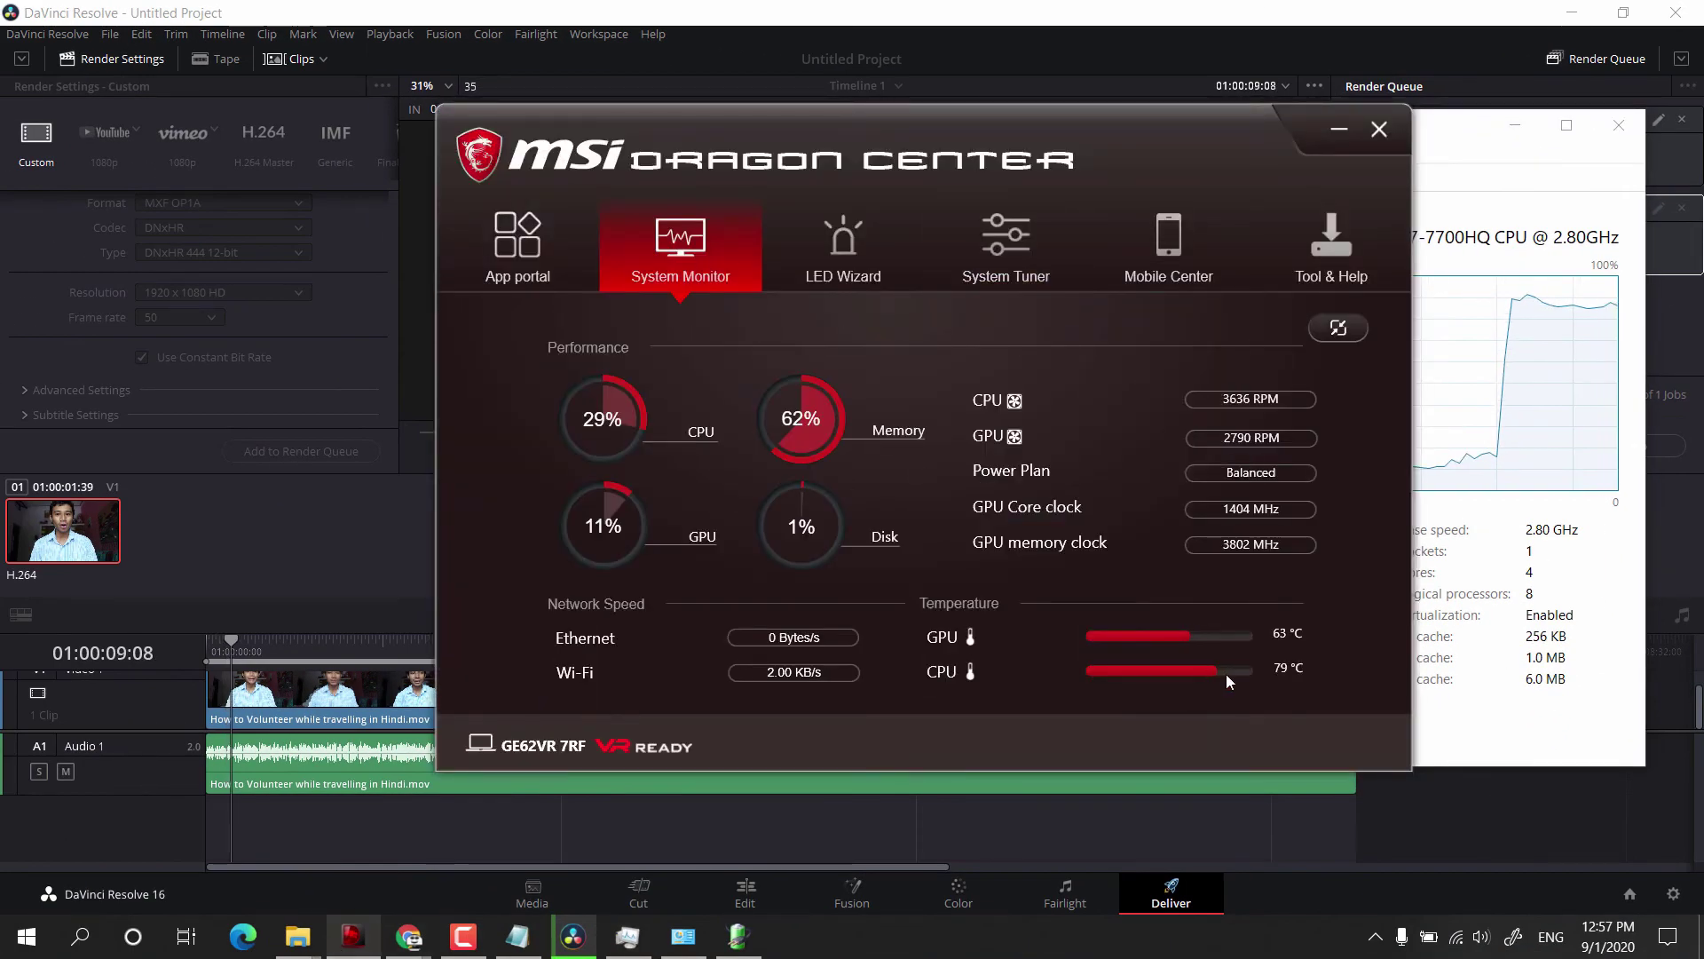
left_click(1021, 826)
Check the 94 °C CPU temperature in Dragon Center's System Monitor, then show the desktop.
mouse_move(664, 939)
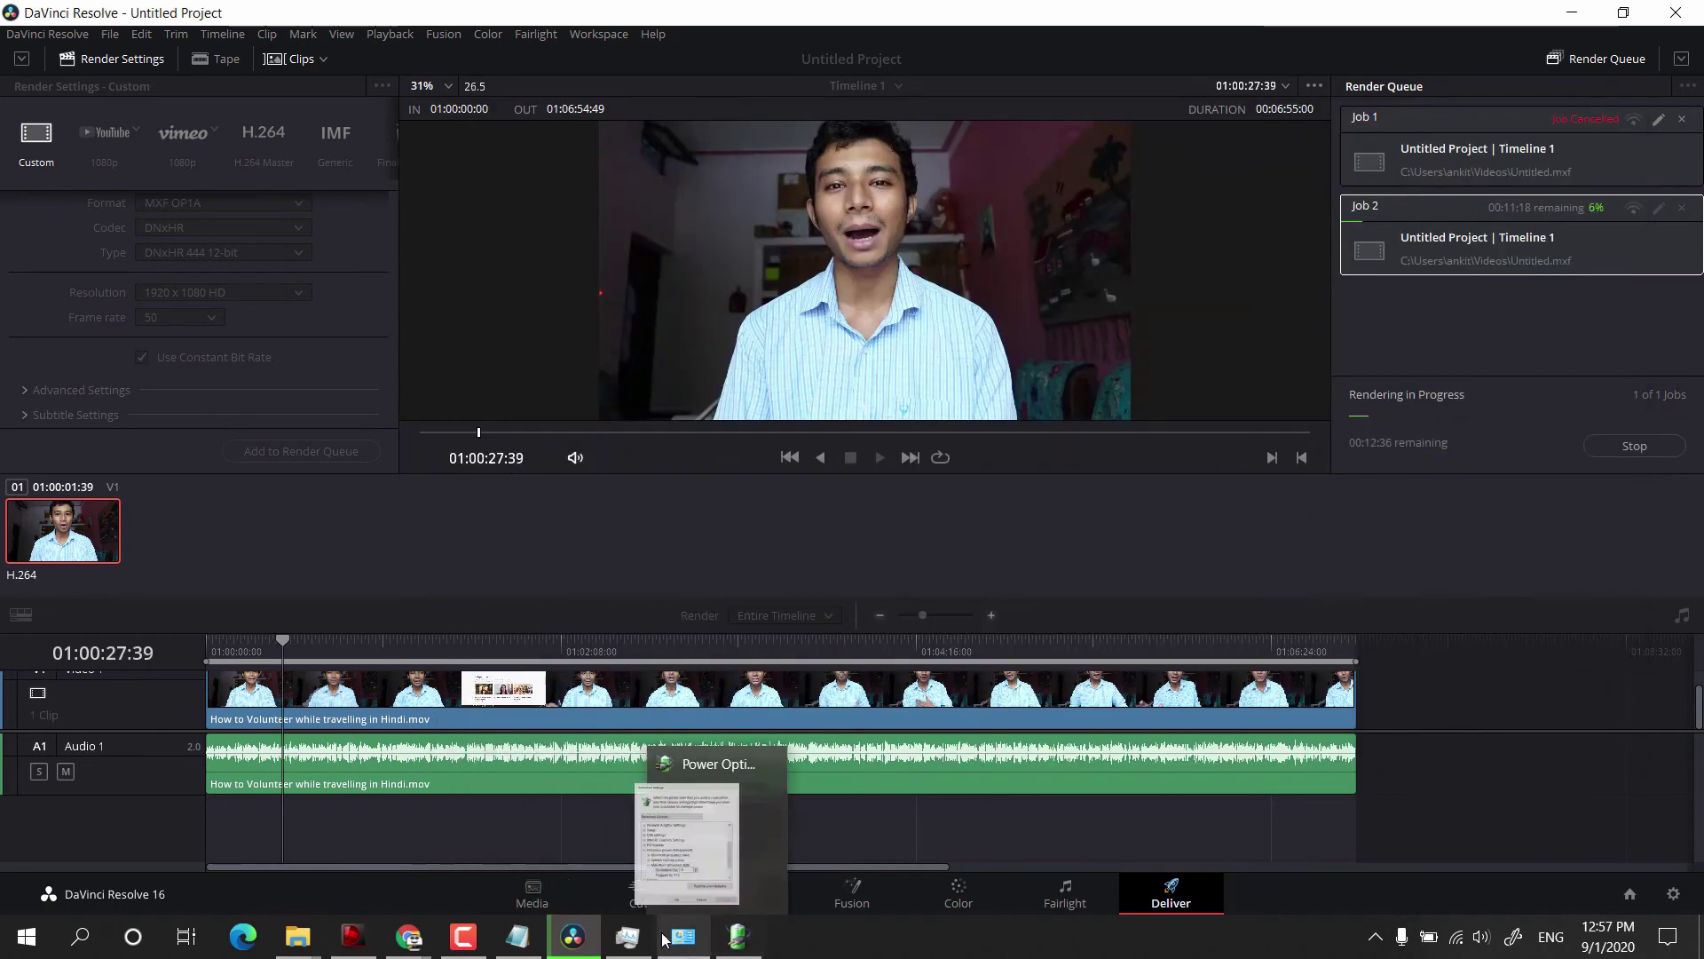
left_click(368, 940)
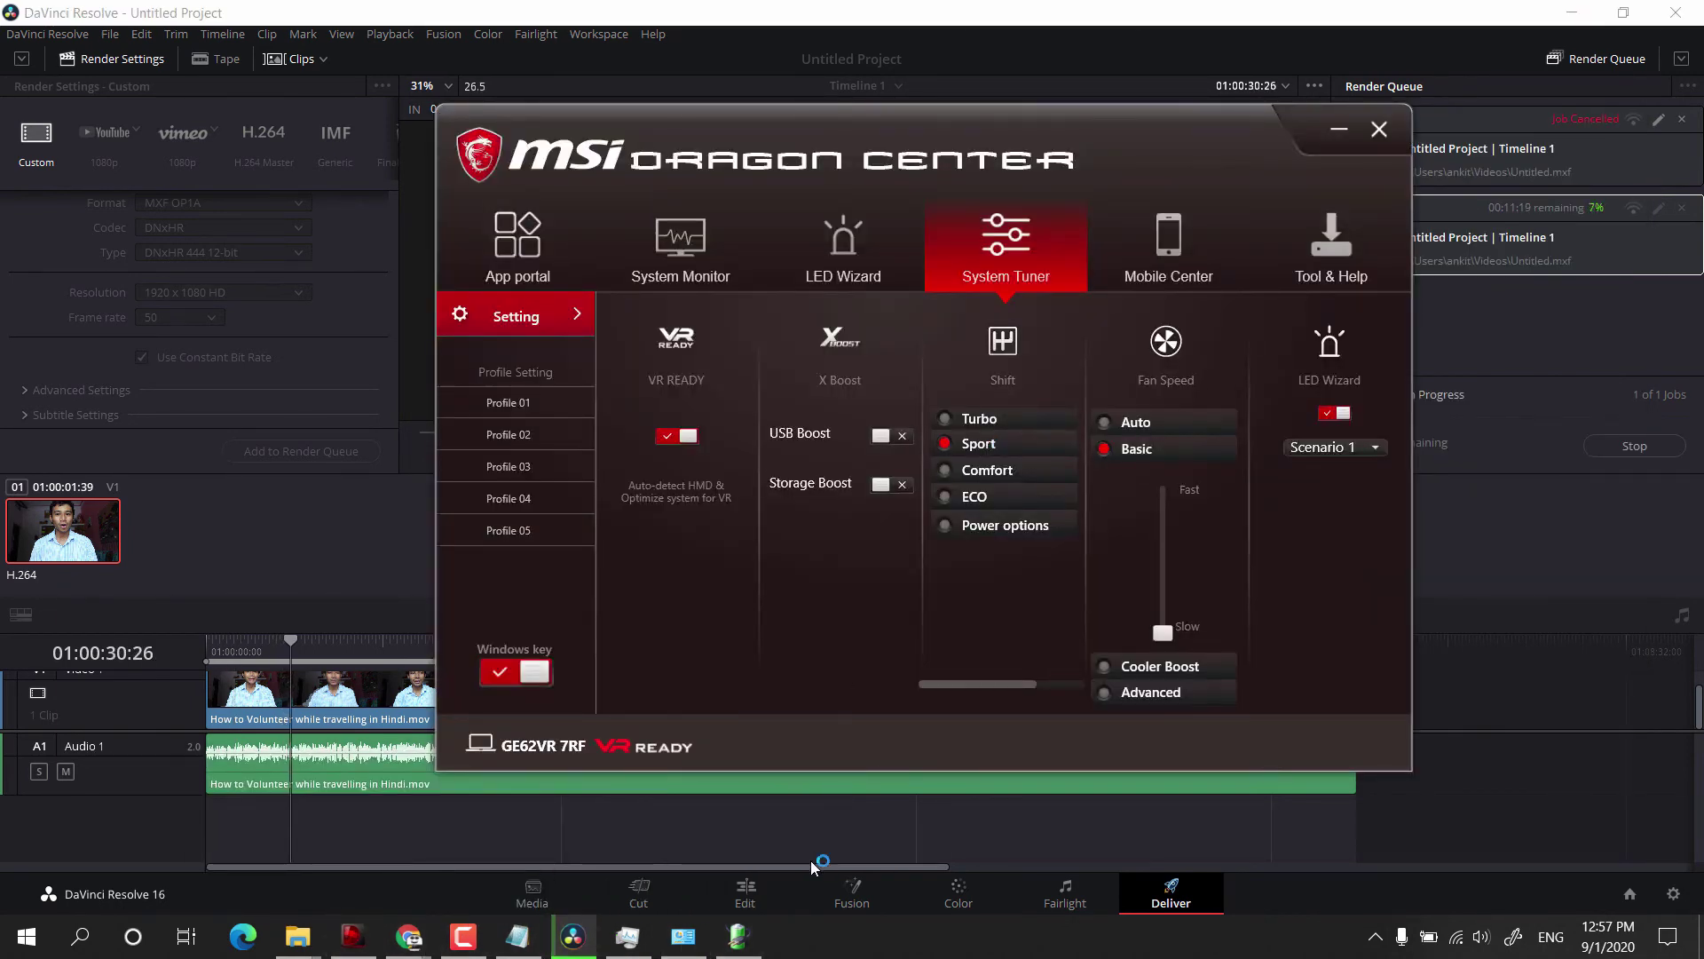
left_click(626, 937)
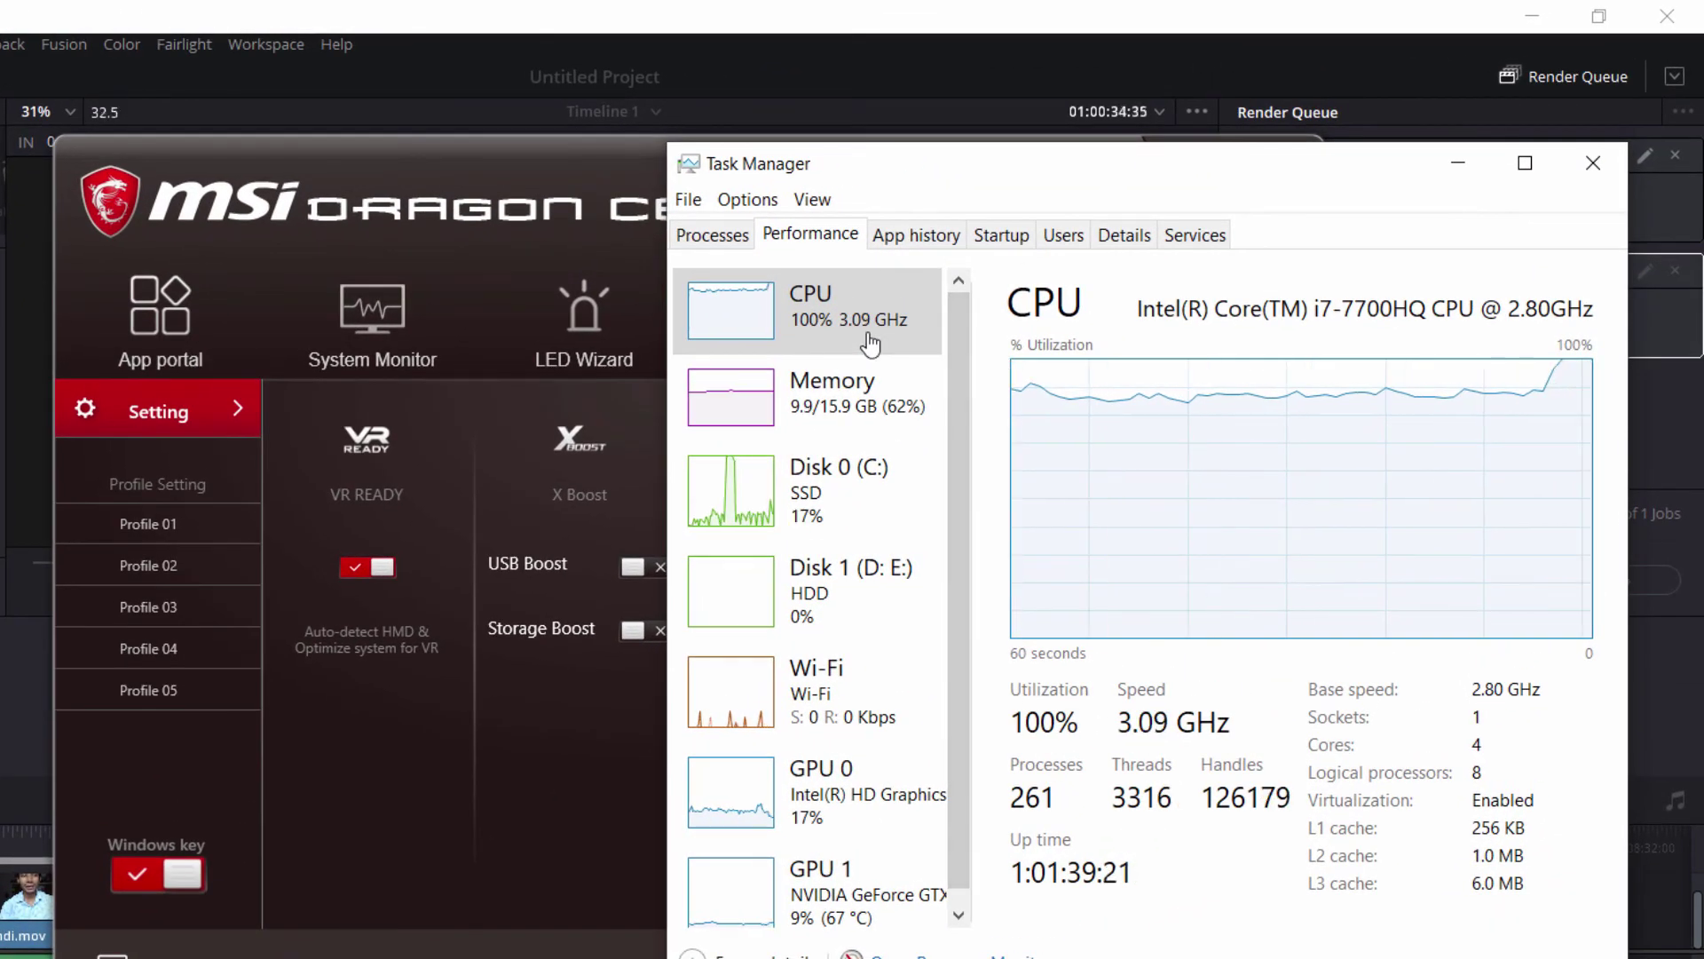
left_click(372, 320)
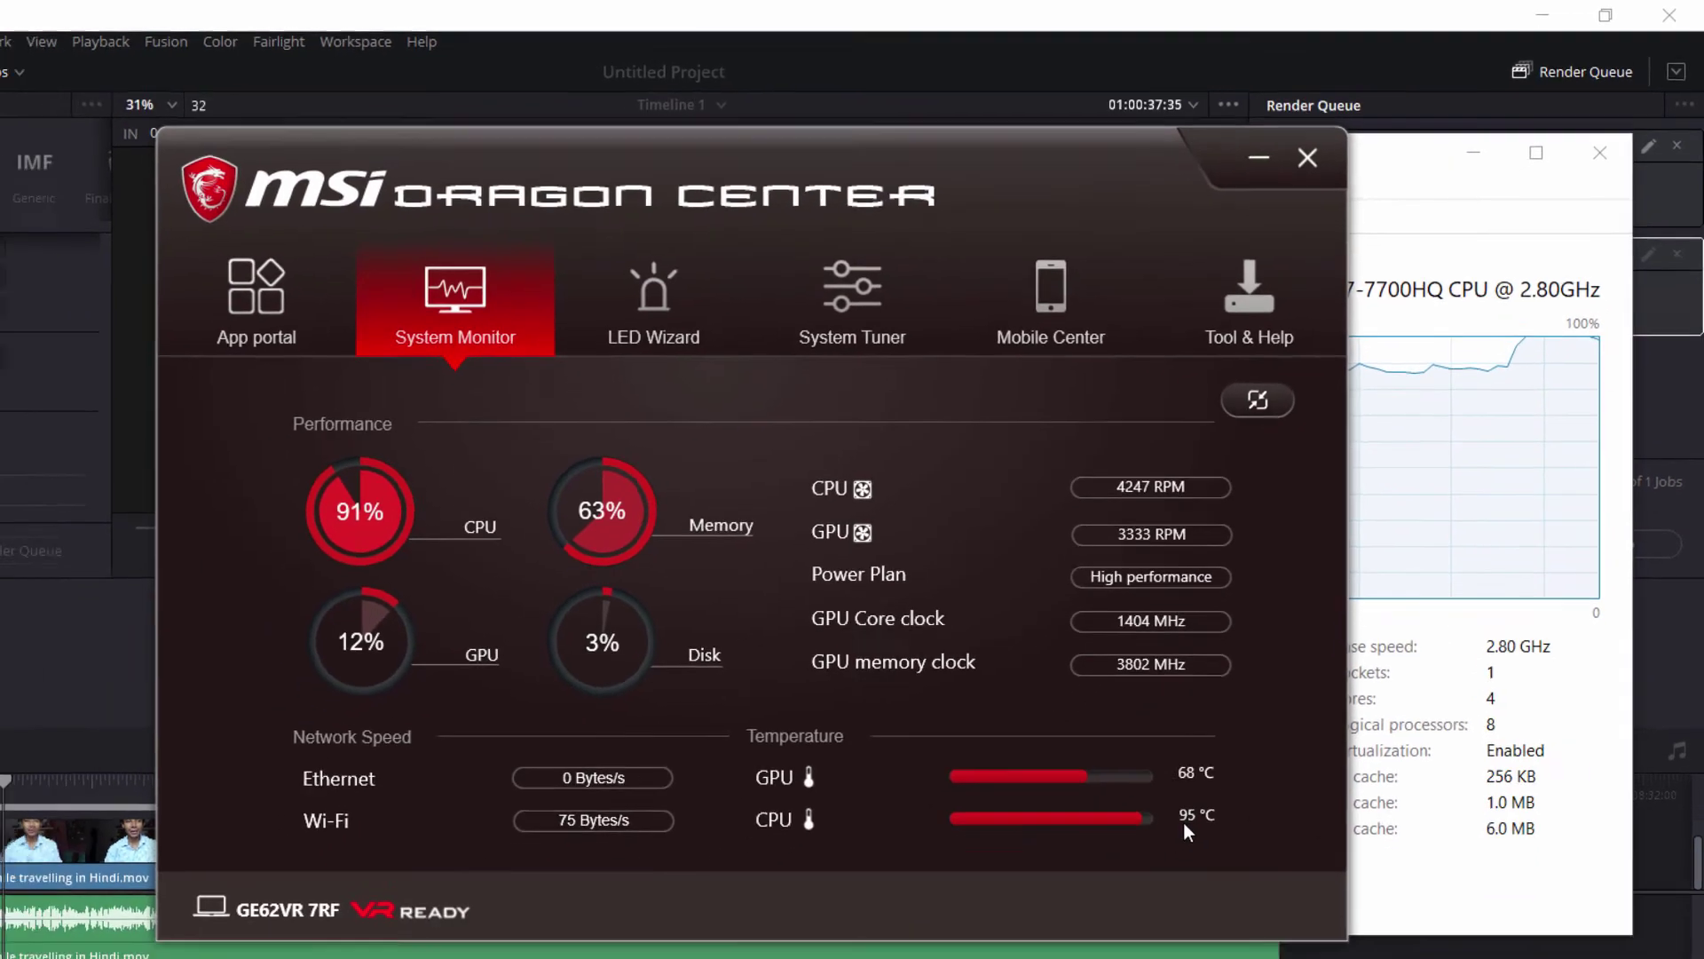
key("super+d")
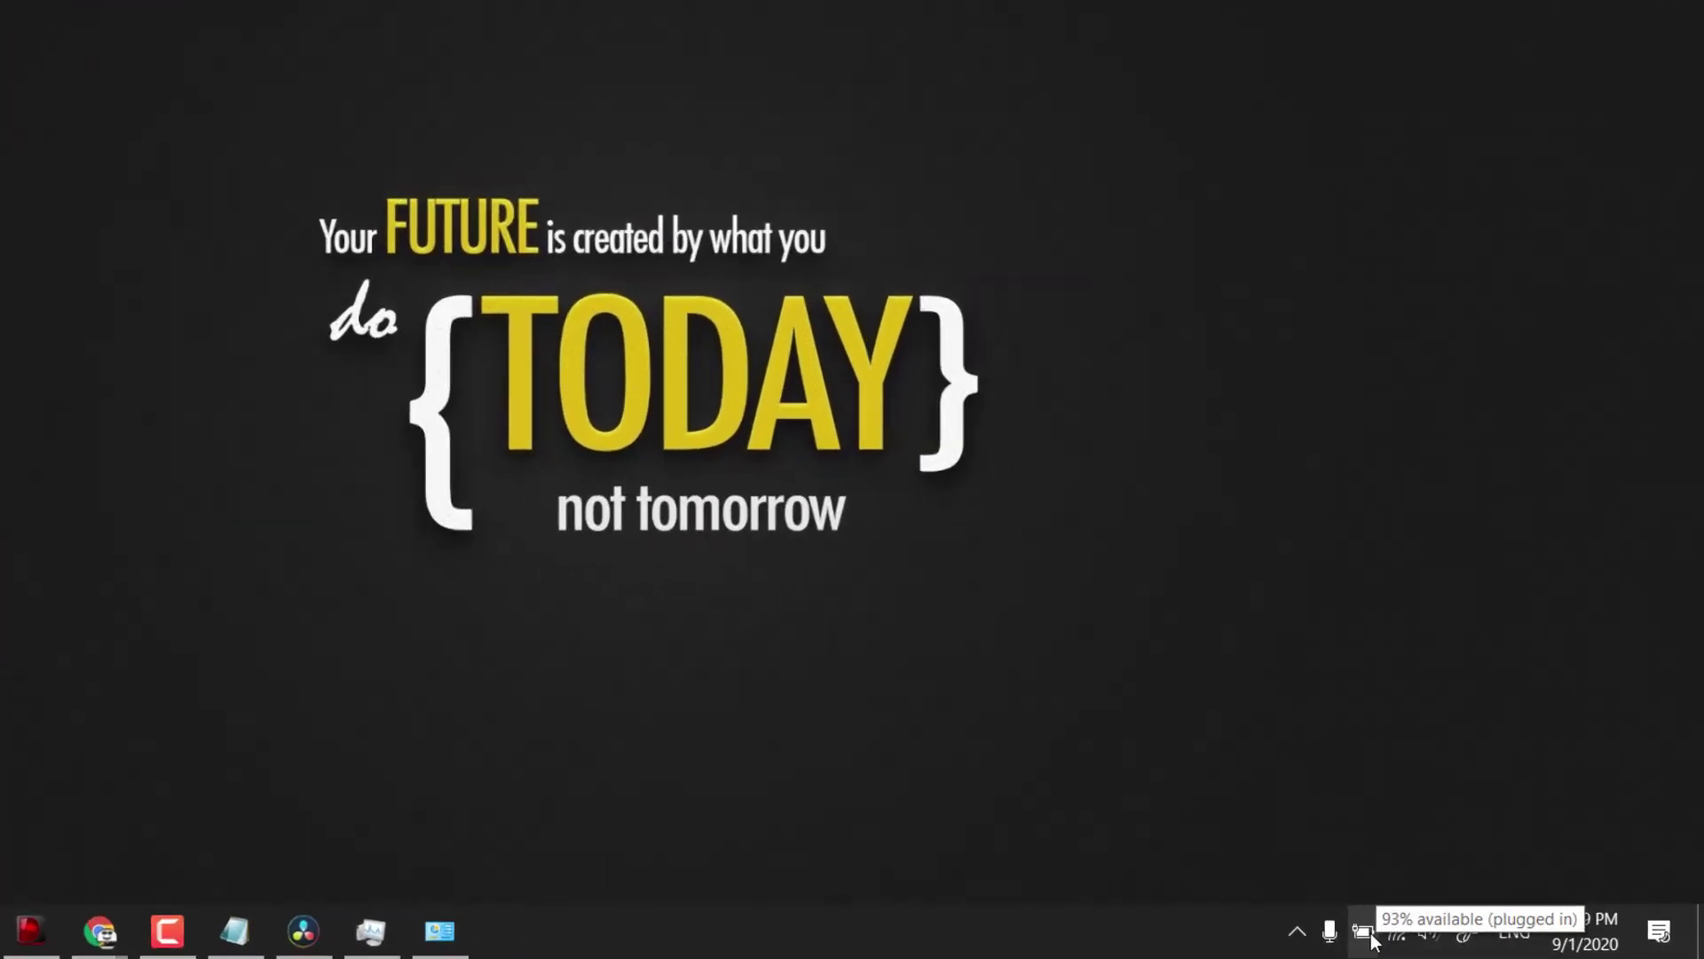
Lower power mode to Better battery, check the CPU clock in Task Manager, then set Best performance.
left_click(1431, 939)
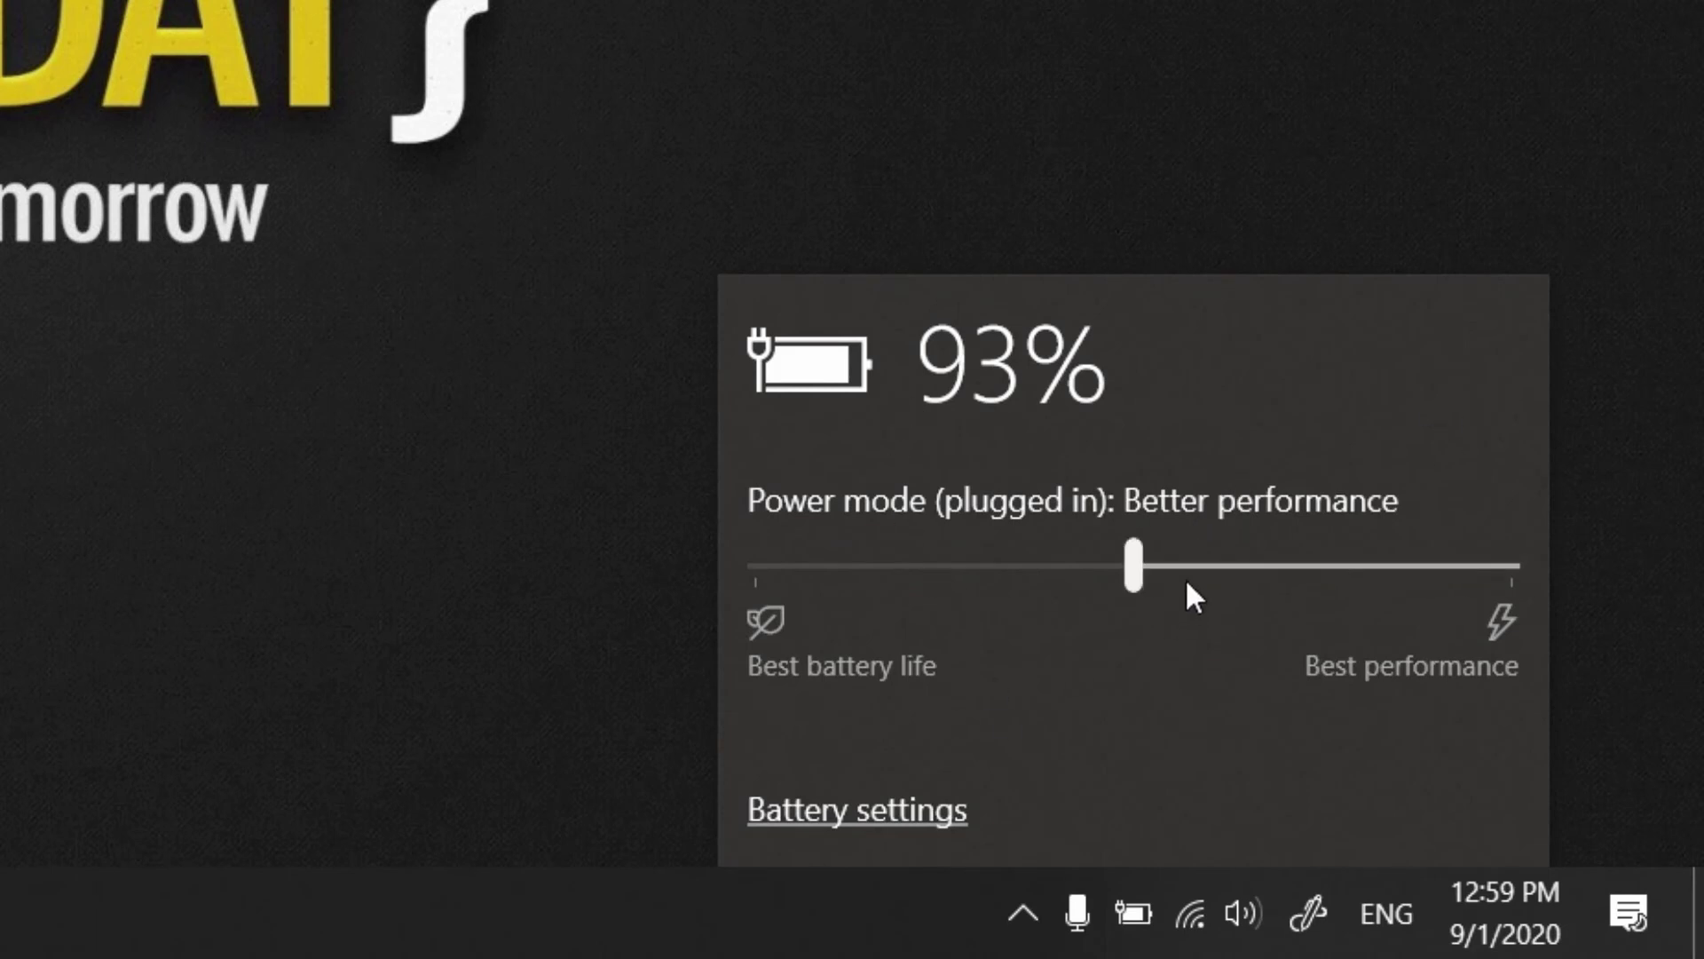
left_click_drag(1133, 566, 745, 595)
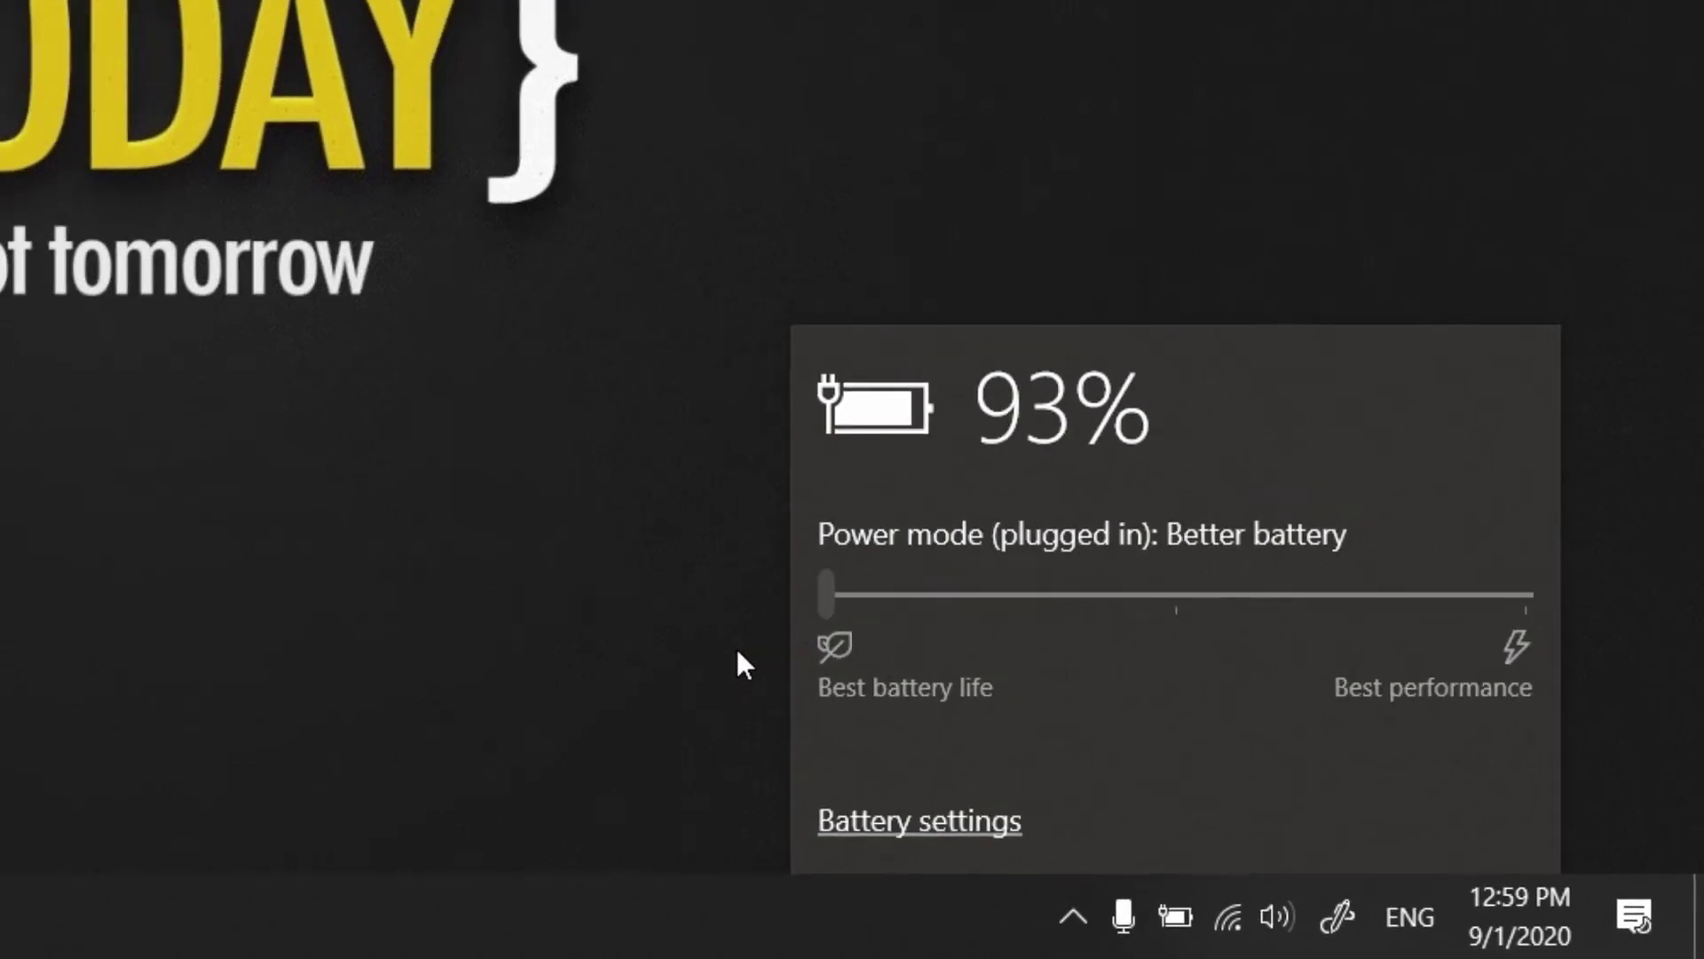
left_click(628, 934)
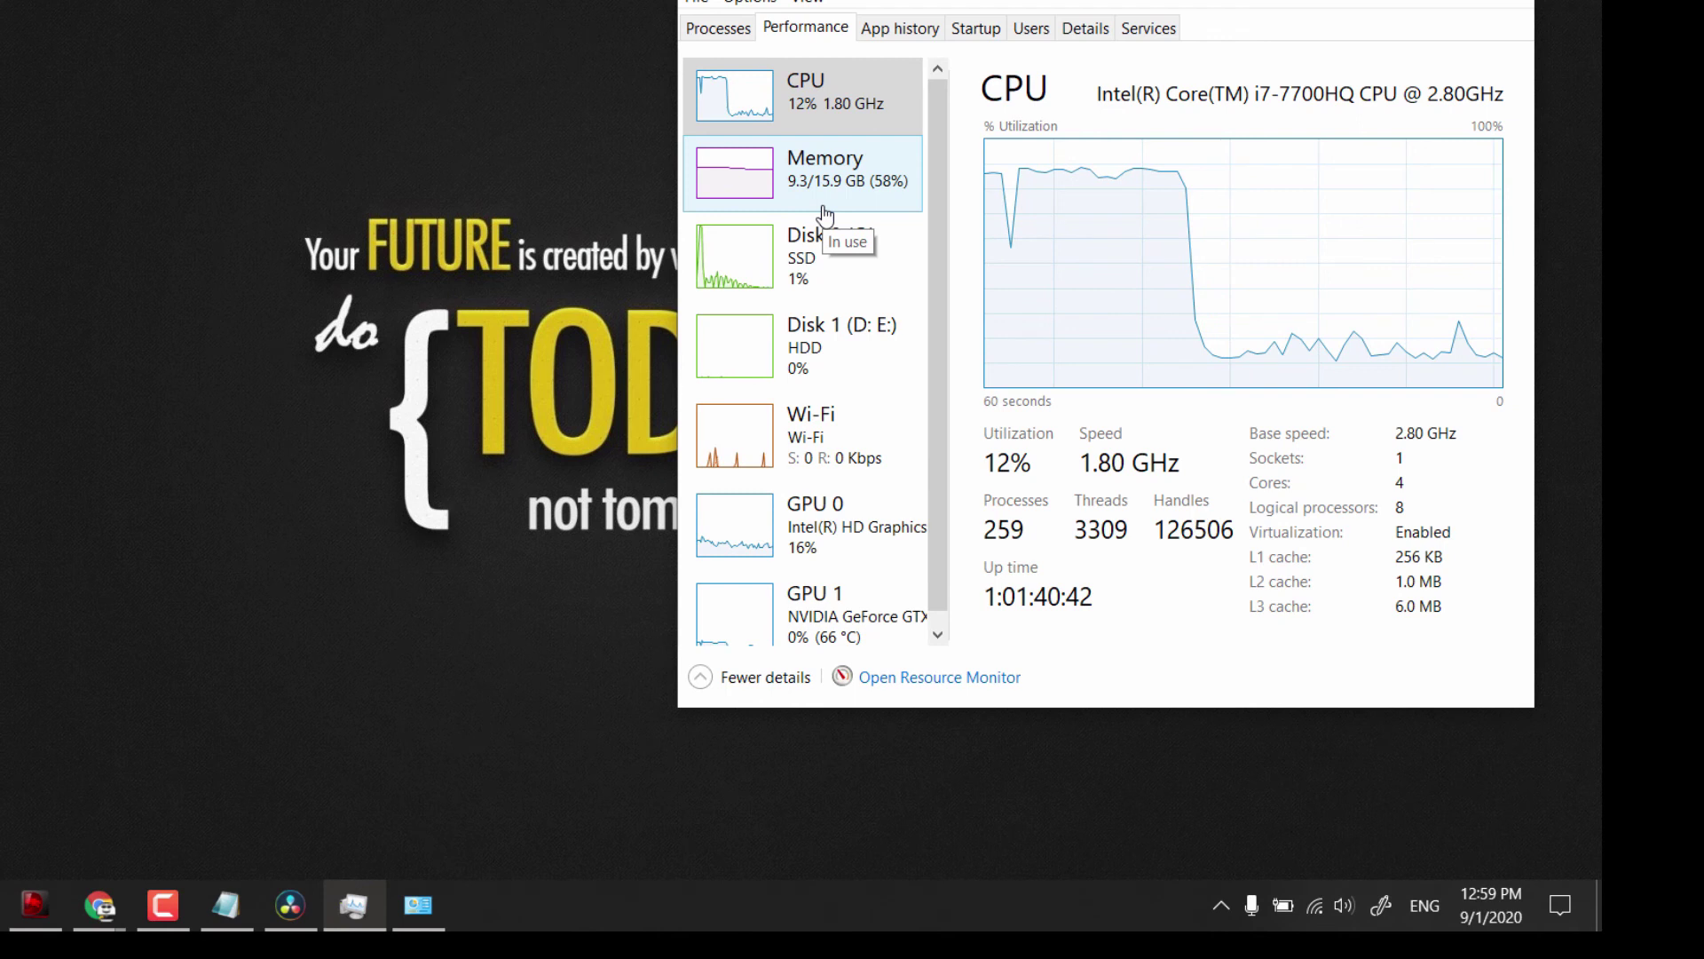
left_click(1281, 892)
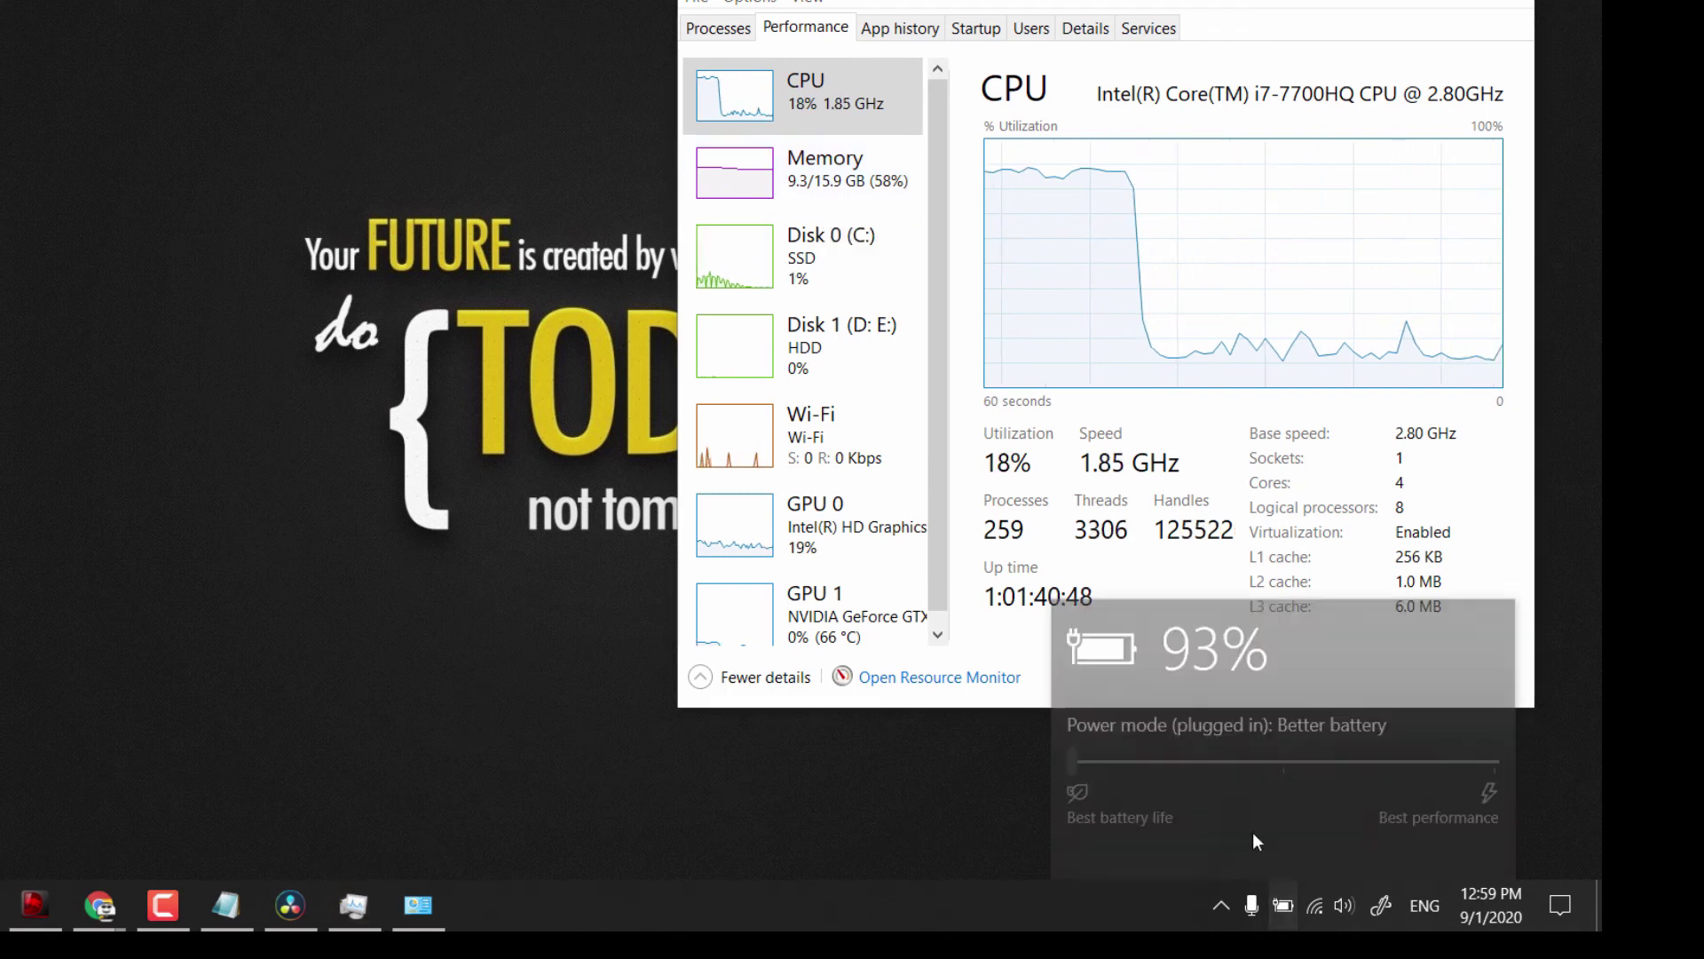
left_click_drag(1280, 716, 1552, 724)
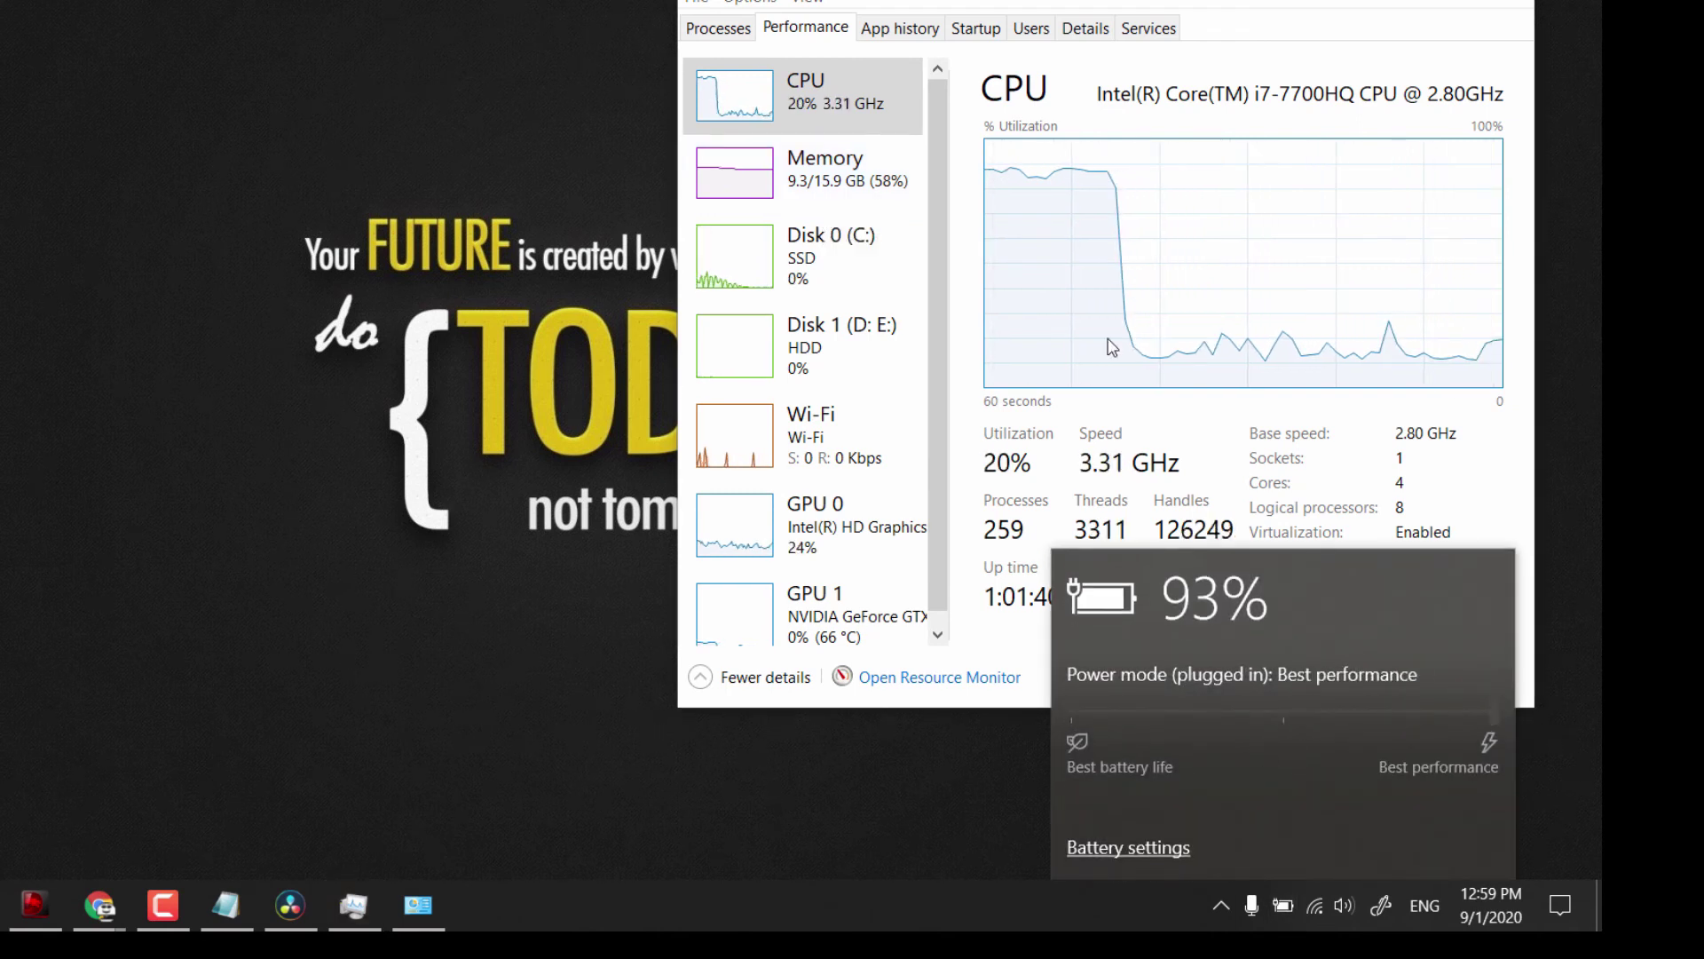